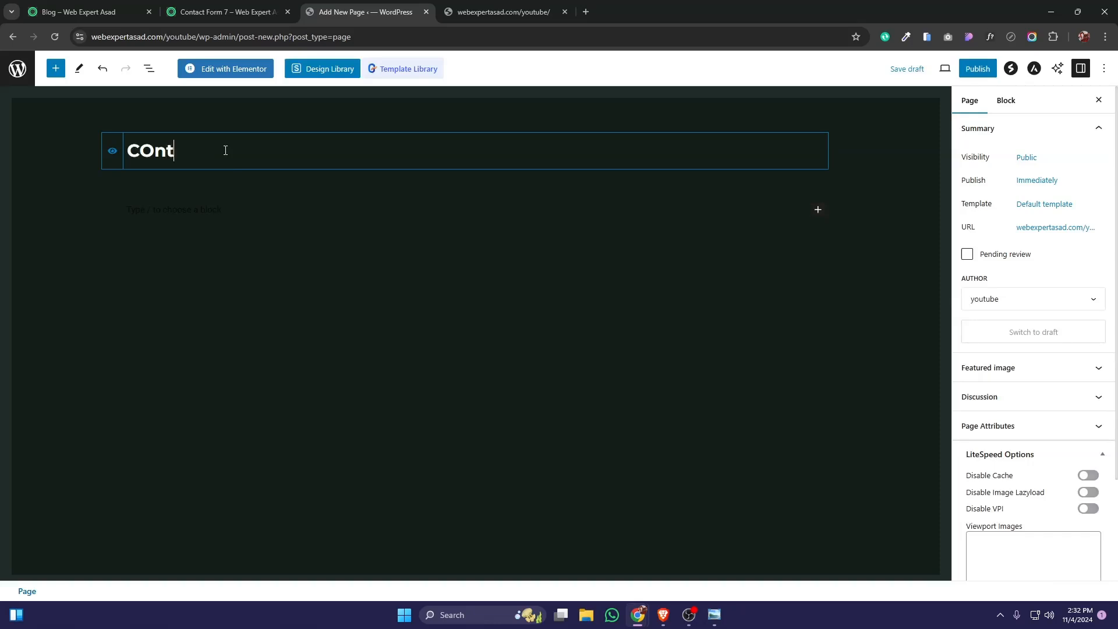
Type the page title 'Contact Us', correcting the capital letters as you go.
text(us)
key(Left)
key(BackSpace)
text(U)
key(Left)
key(Left)
key(Left)
key(Left)
key(Left)
key(Left)
key(Left)
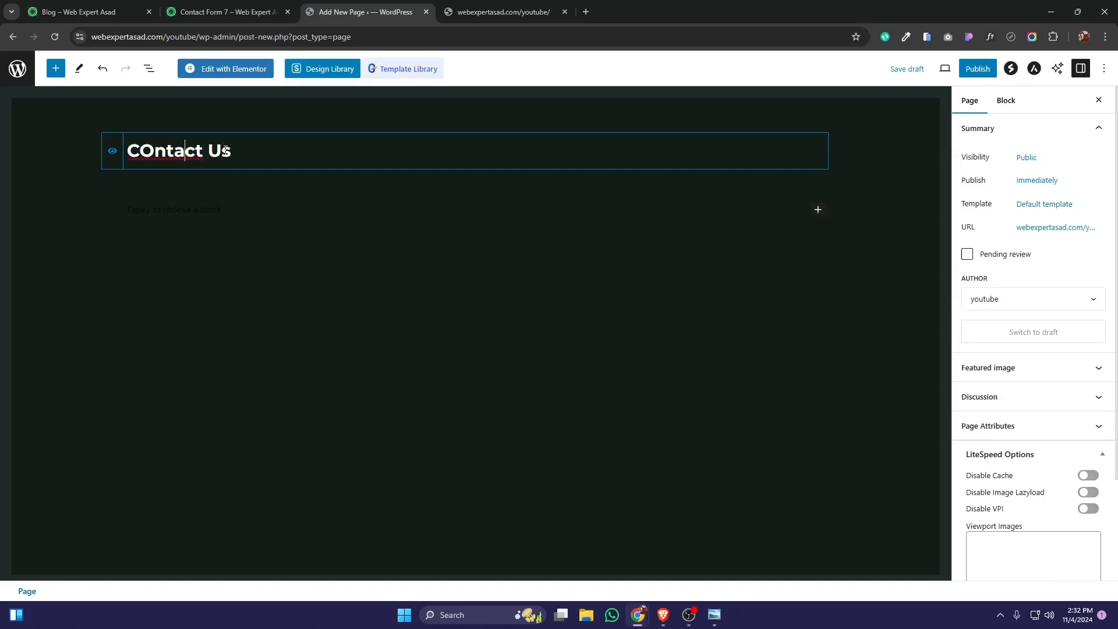
key(BackSpace)
Finish the title and publish the Contact Us page.
text(o)
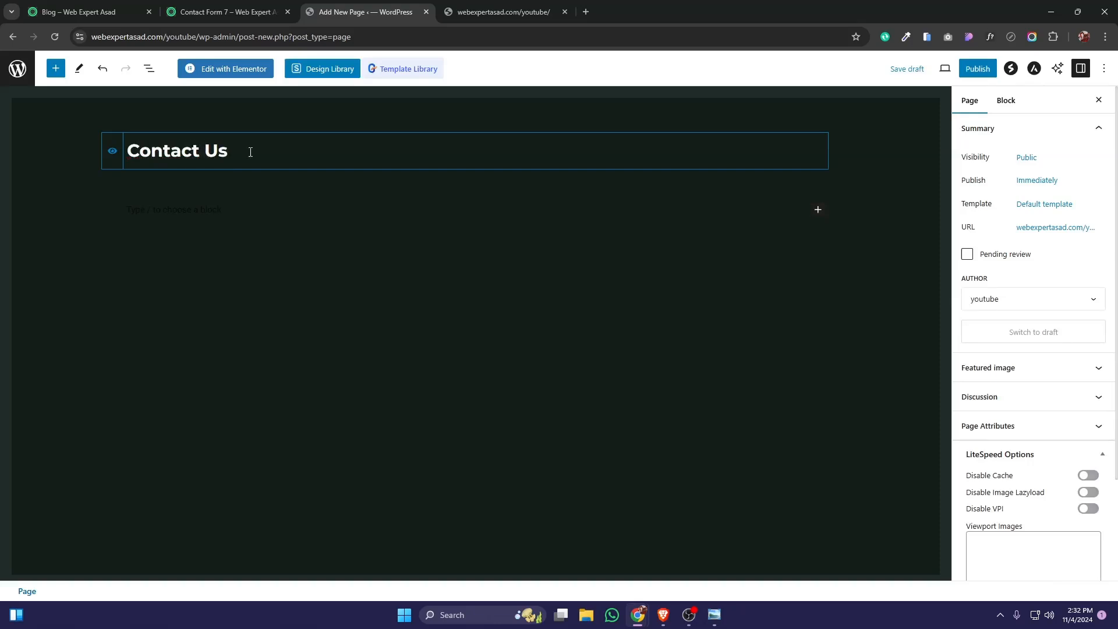
click(978, 69)
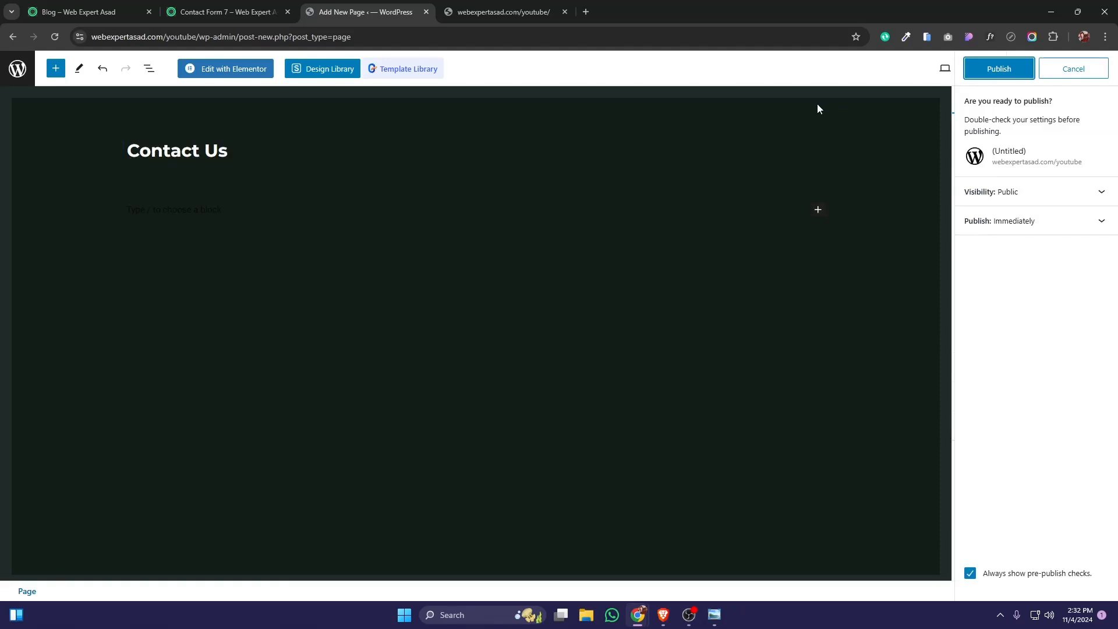
click(993, 69)
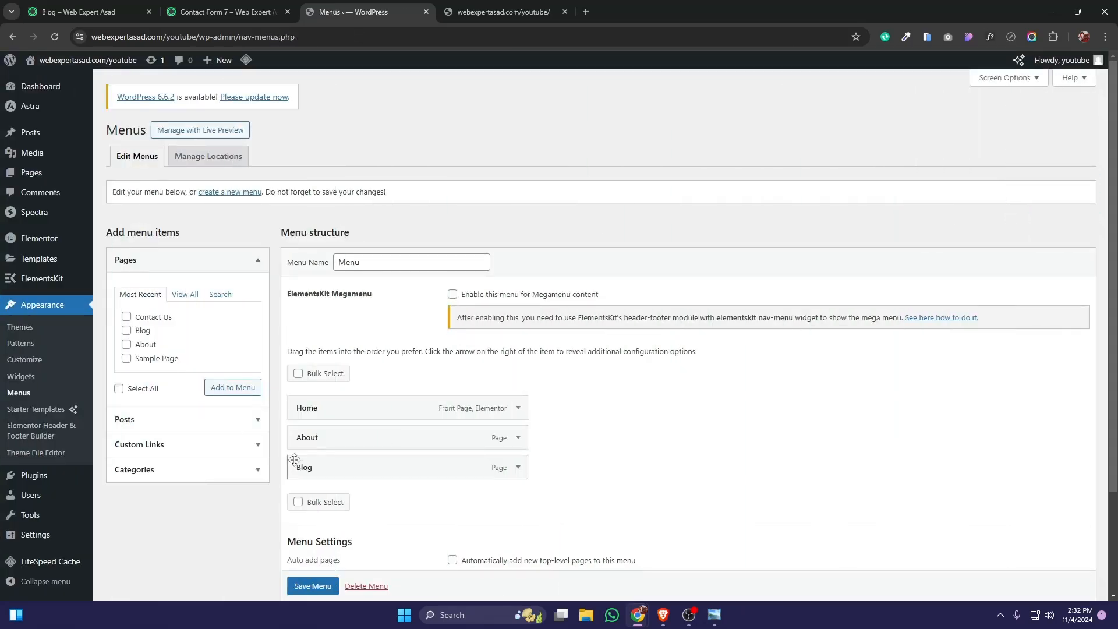
Add the Contact Us page to the main menu and save the menu.
click(126, 317)
click(232, 388)
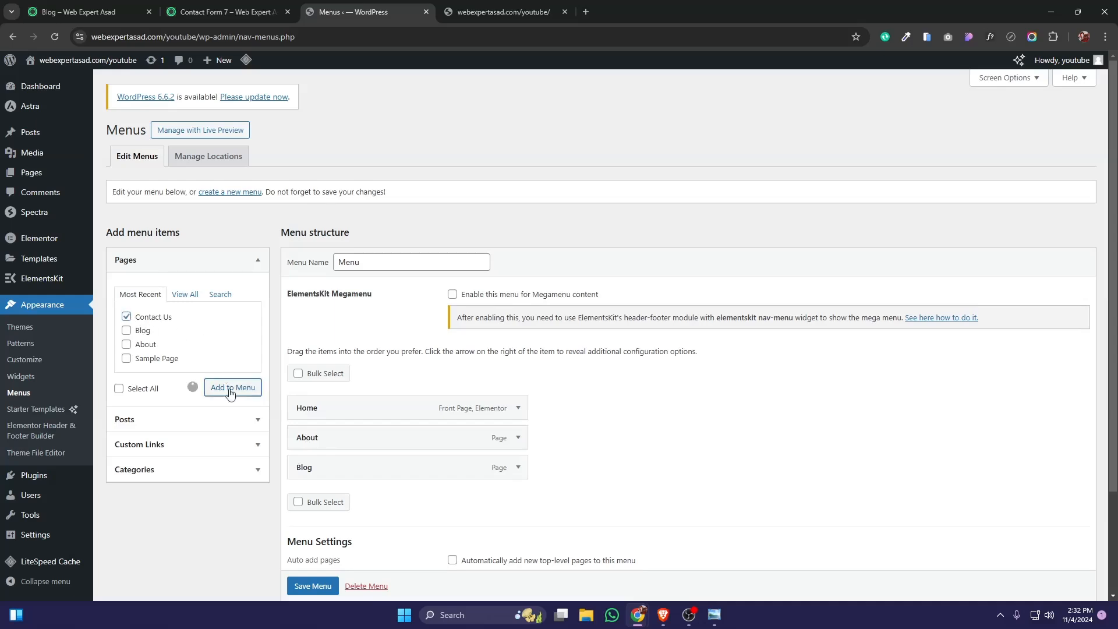
scroll(352, 541, down, 2)
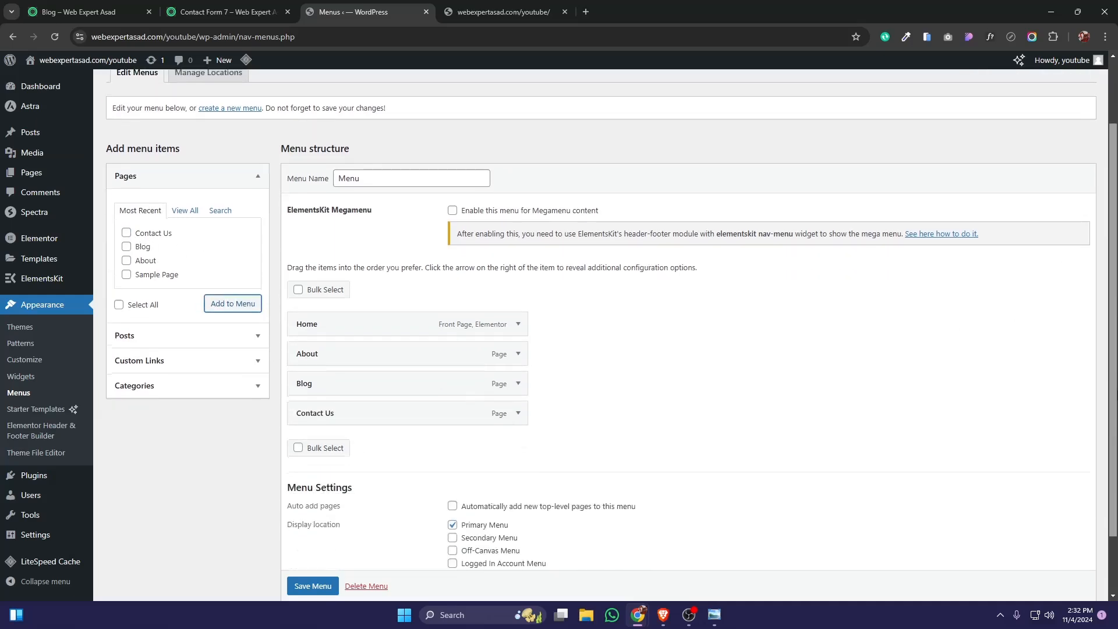
click(316, 553)
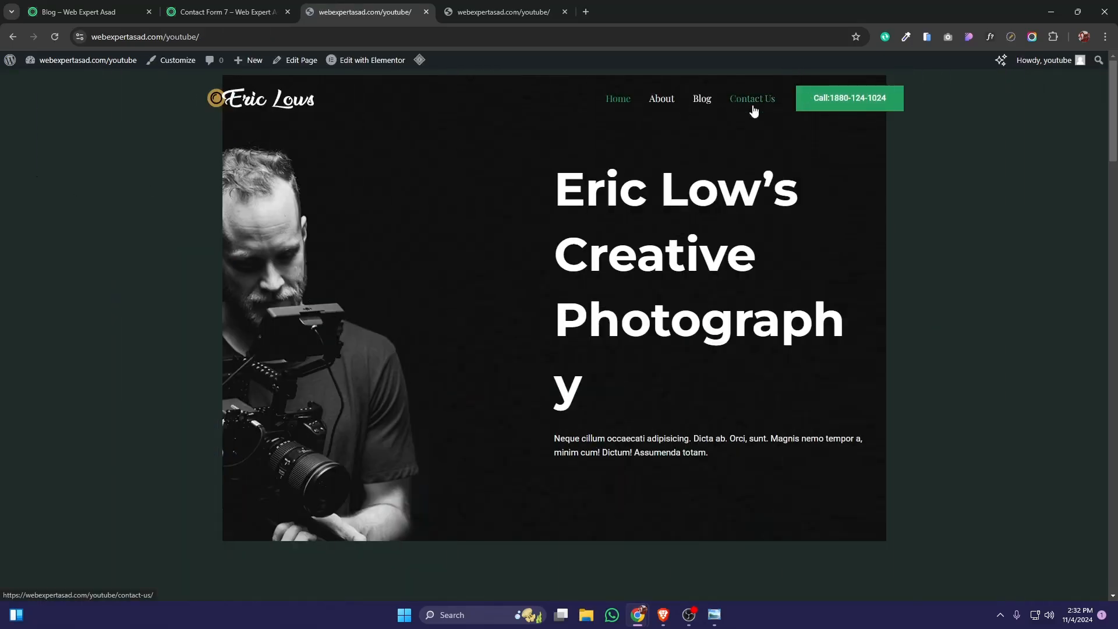
Check the Contact Us menu link, then activate the Contact Form 7 plugin.
click(753, 106)
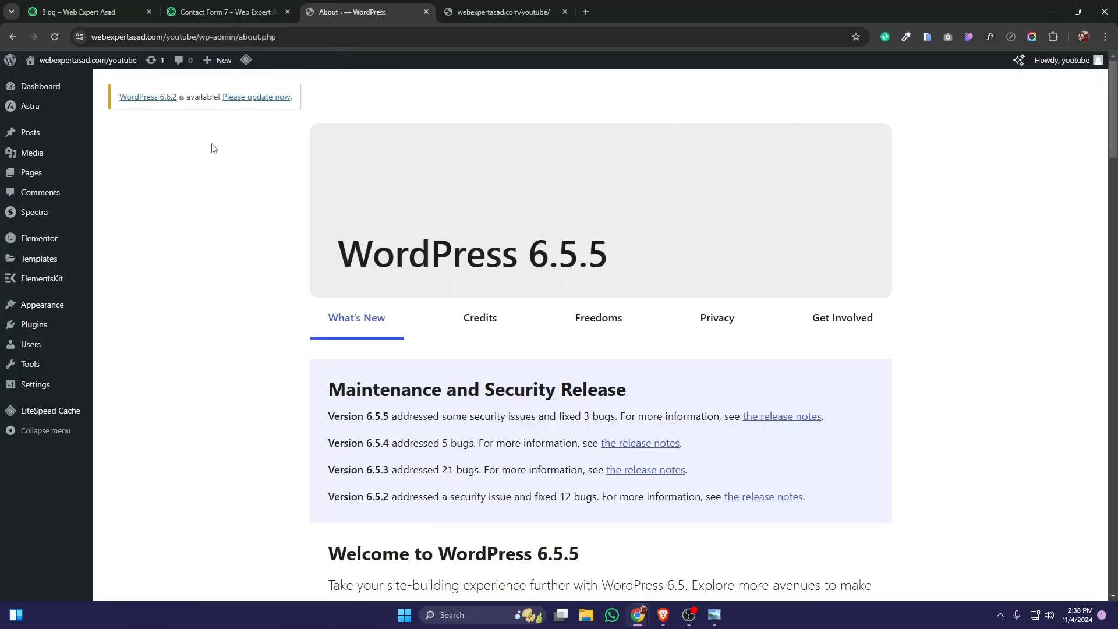
click(41, 326)
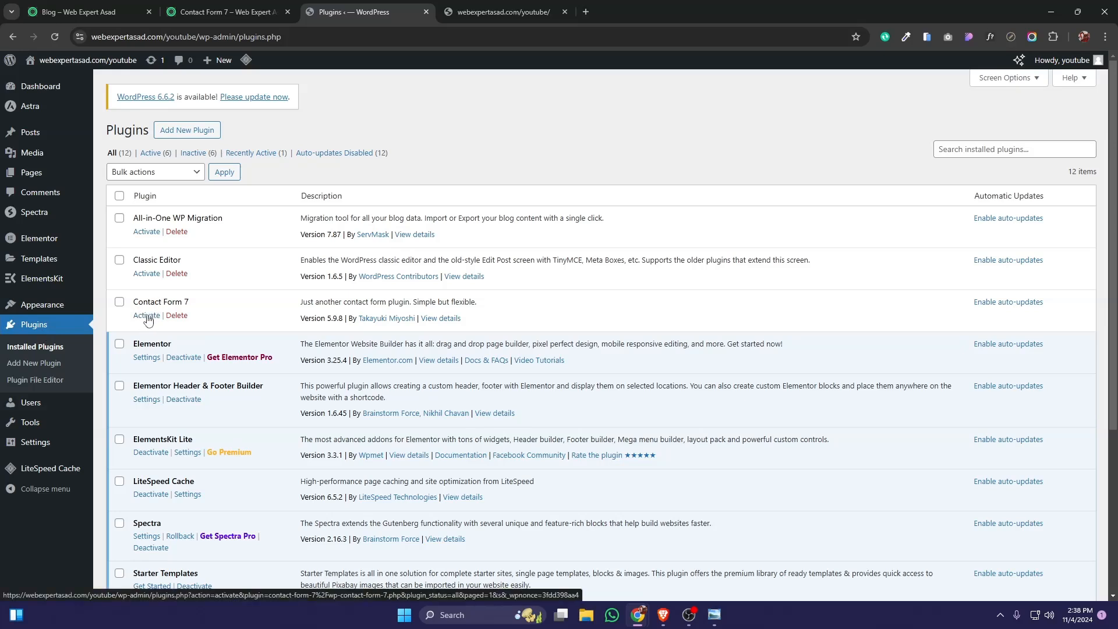
click(147, 316)
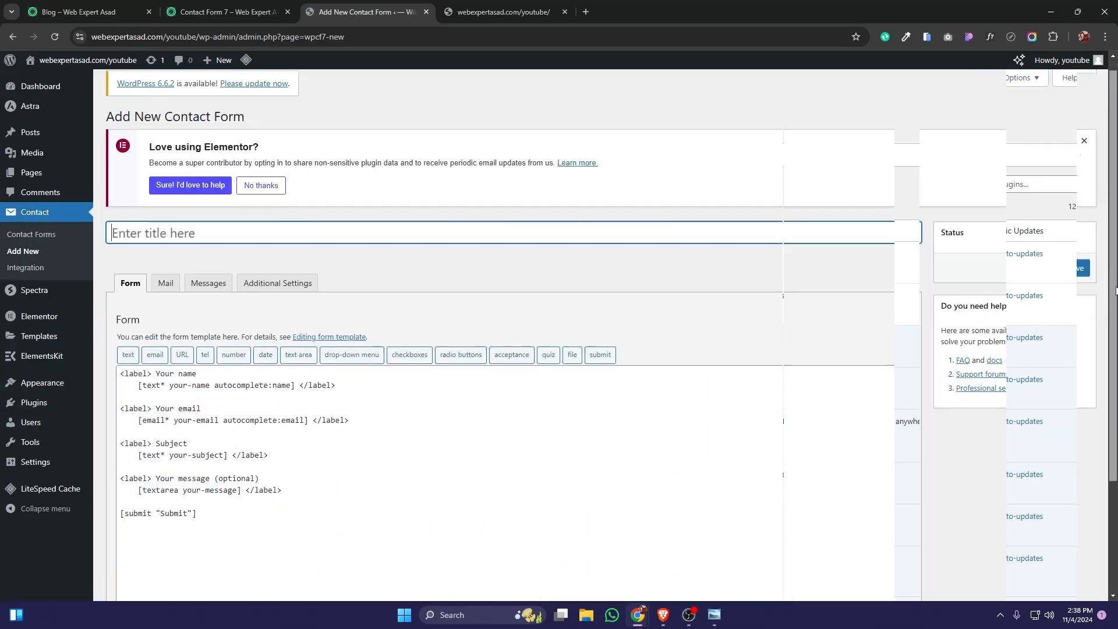
scroll(1107, 365, down, 2)
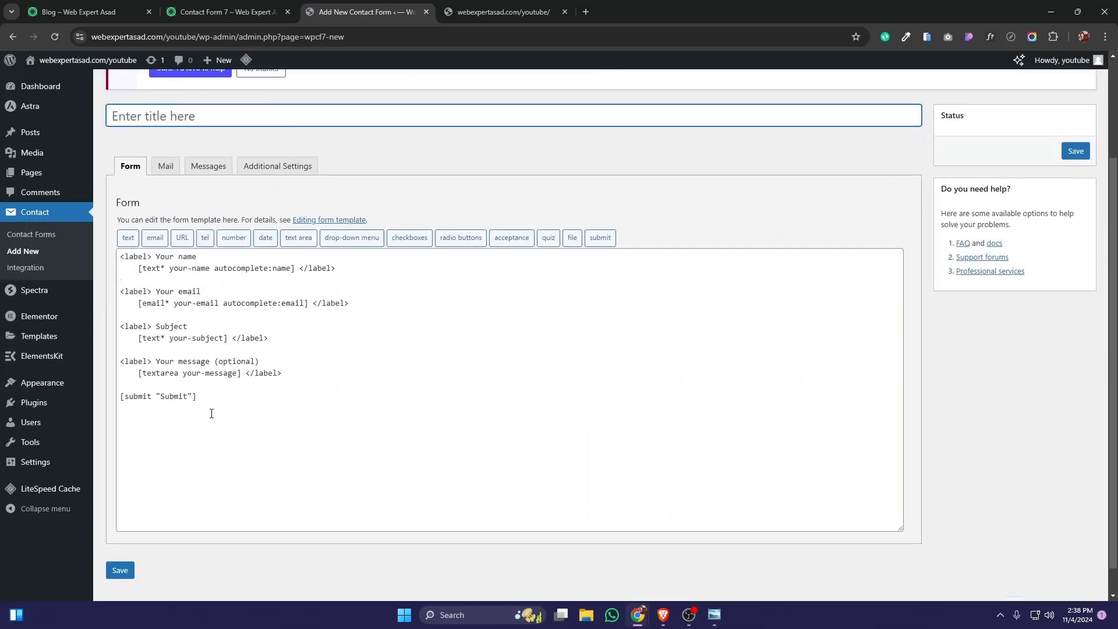
Title the new contact form 'Like & Subscribe !'.
drag(209, 406, 119, 253)
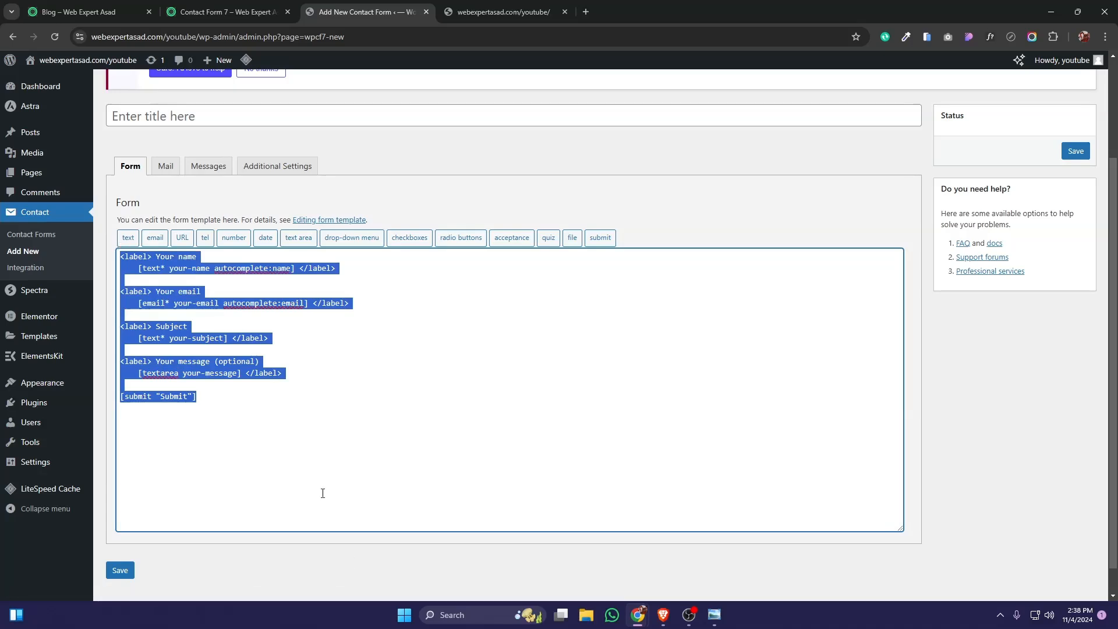
click(204, 116)
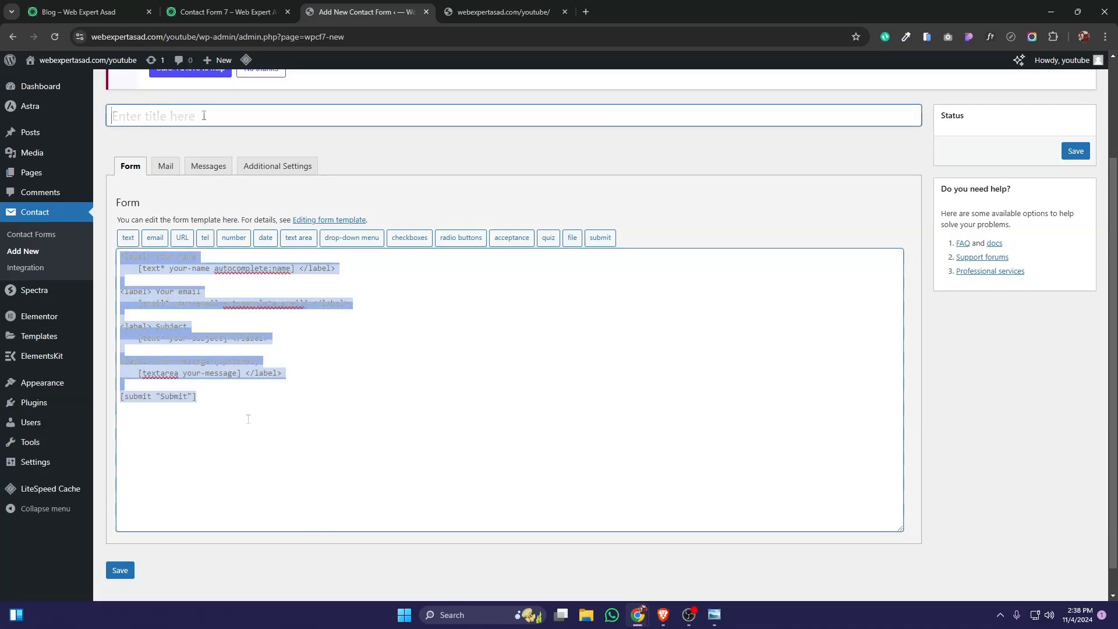
text(Like a)
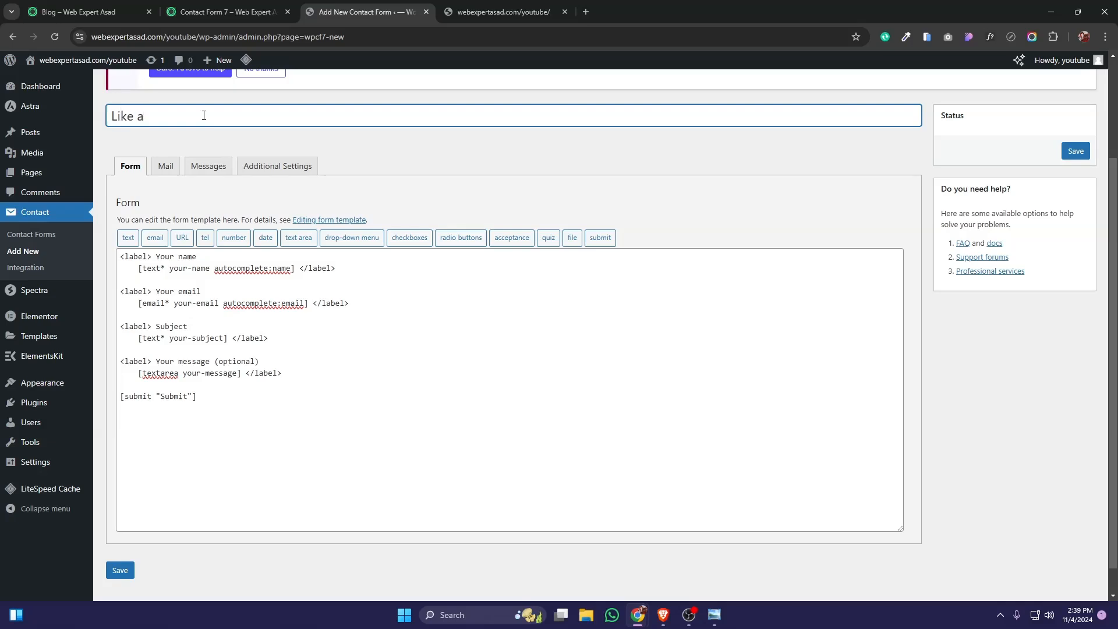
key(BackSpace)
text(& susc)
key(BackSpace)
text(bscribe !)
click(156, 115)
key(BackSpace)
text(S)
Snap the browser window to the left half of the screen.
click(256, 309)
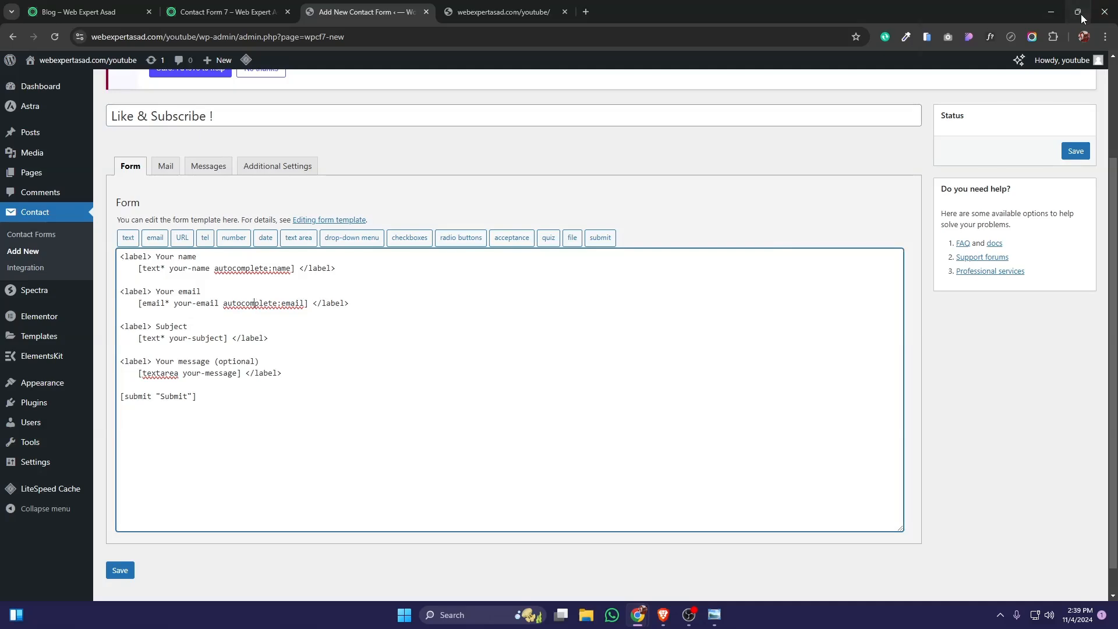
mouse_move(1078, 12)
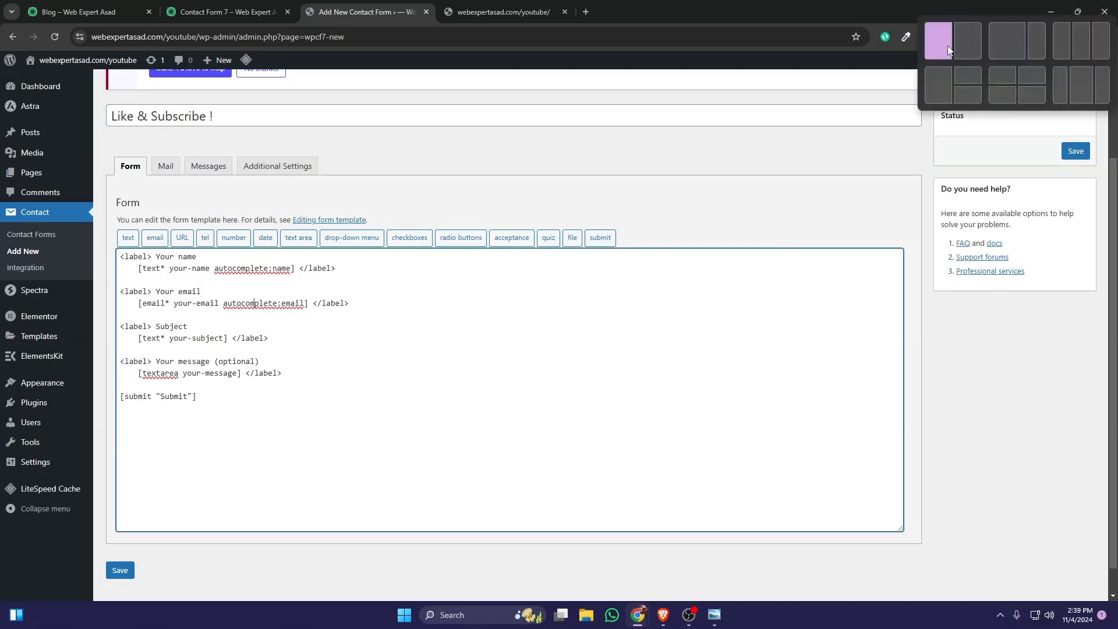
click(1009, 44)
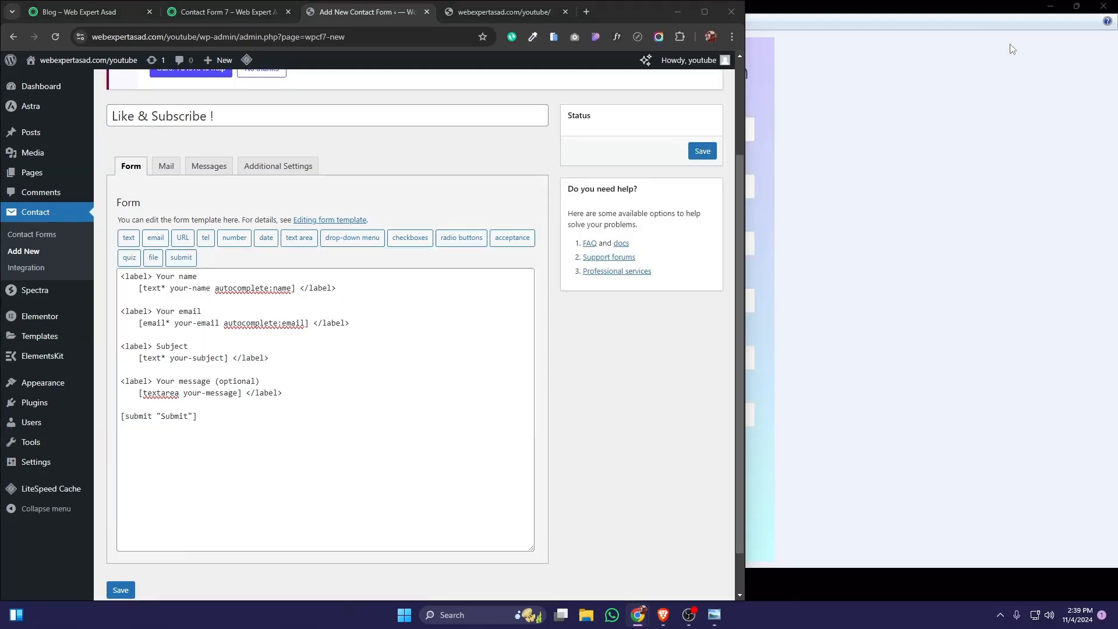
Put the reference image on the right and write '<label> School name </label>' in the template.
click(864, 230)
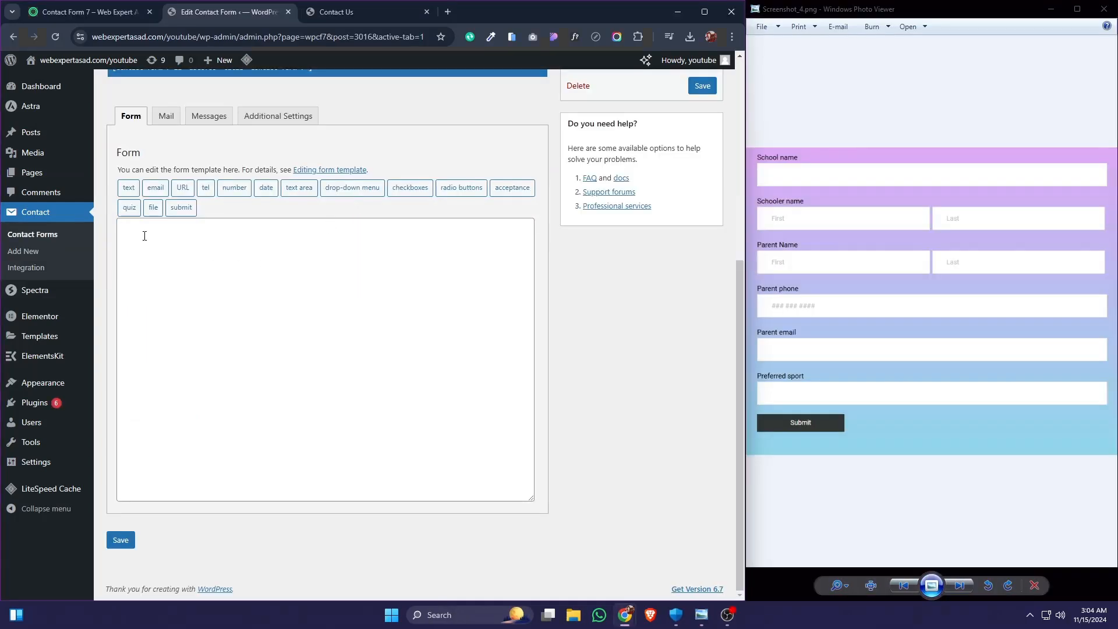
click(145, 236)
text(<)
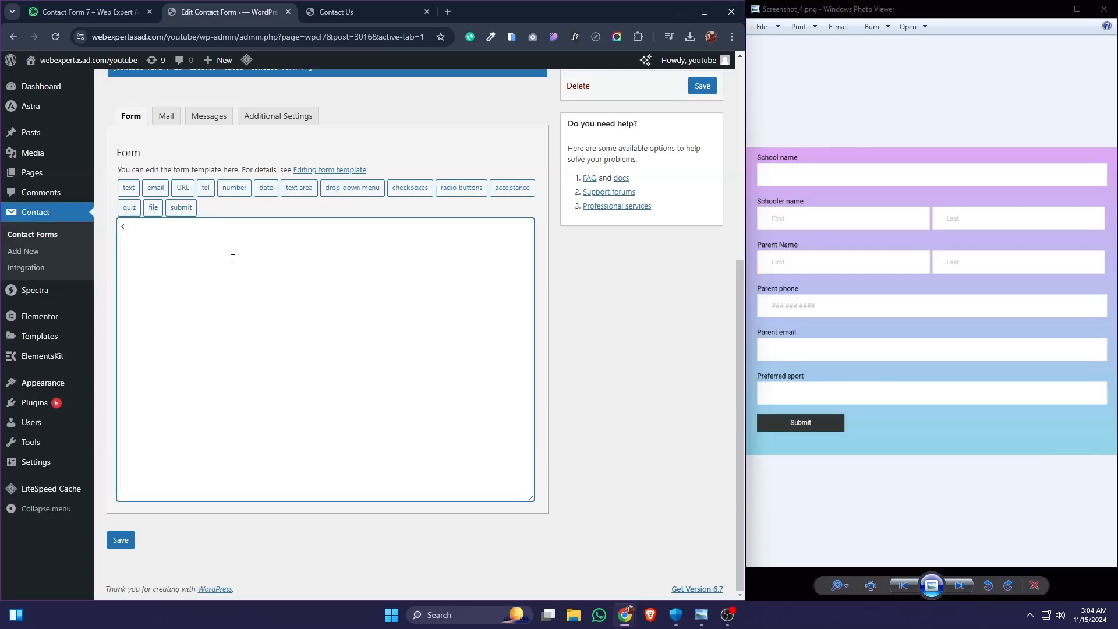
text(>label>)
key(ctrl+a)
key(ctrl+c)
click(200, 230)
key(ctrl+v)
click(156, 227)
text(/)
text( Schoo)
text(l Name)
key(BackSpace)
text(n)
click(244, 227)
click(206, 228)
Insert a required text field tag inside the School name label.
click(130, 189)
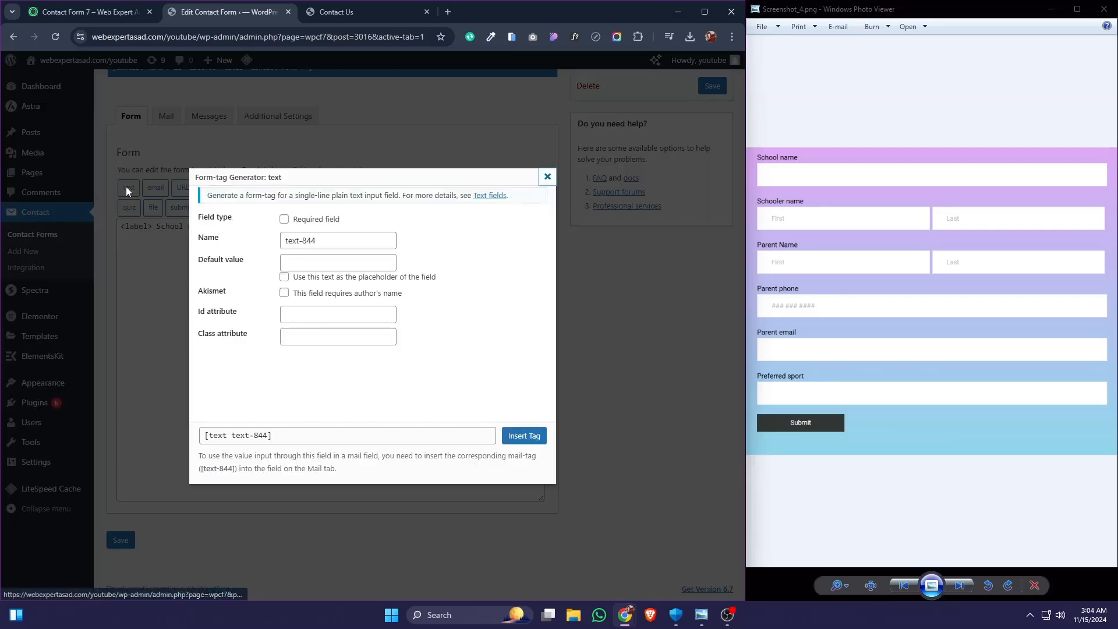
click(284, 219)
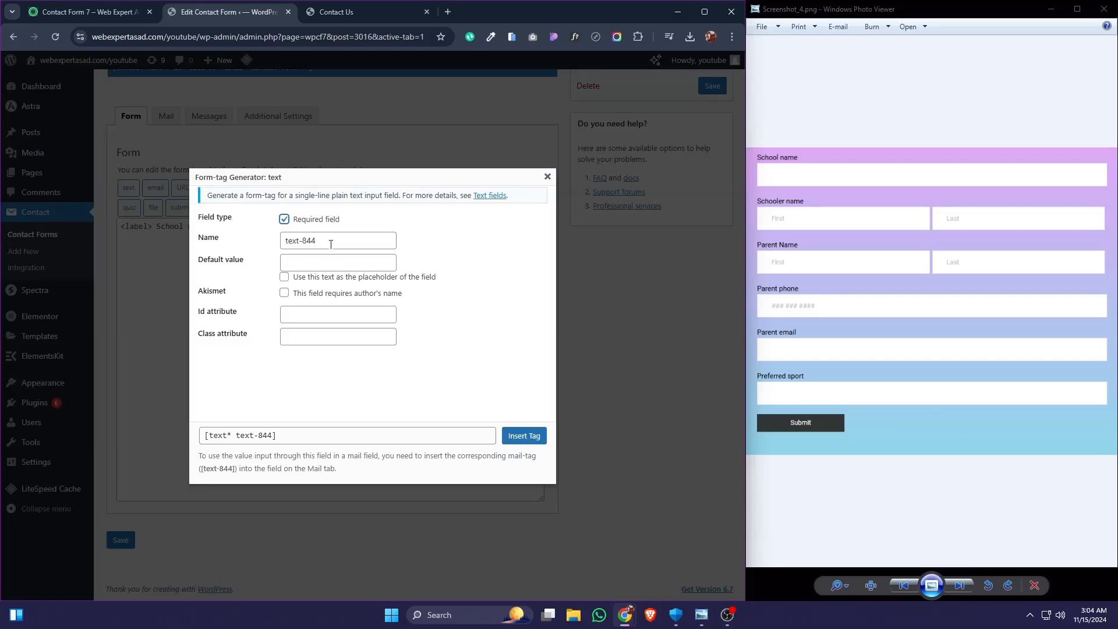
click(506, 431)
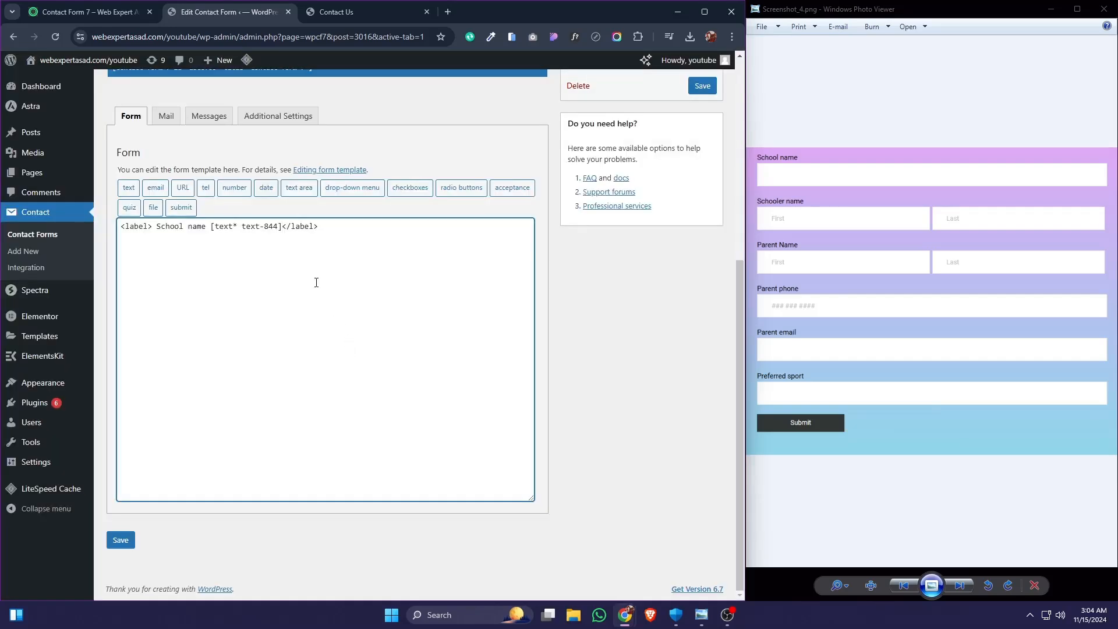
Add a new '<label> Schooler name </label>' line below School name.
click(321, 233)
key(Return)
key(Return)
text(<label>)
text(<label>)
key(Left)
key(Left)
key(Left)
key(Left)
key(Left)
key(Left)
text(/)
click(153, 260)
text(Schooler Name)
key(BackSpace)
text(n)
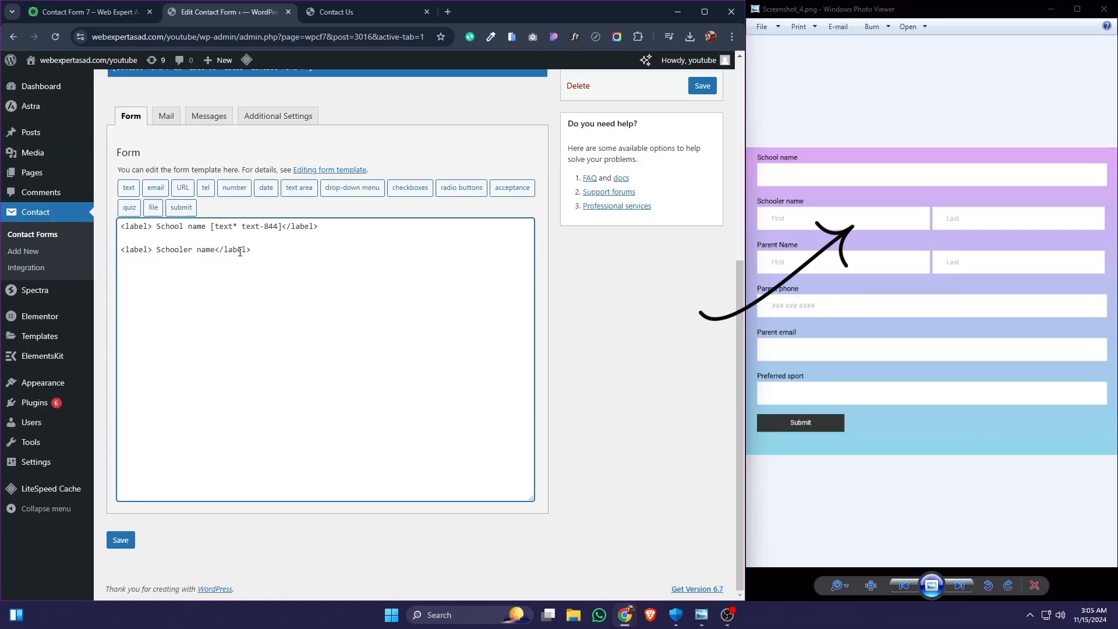
click(217, 250)
Insert a required text-845 field with placeholder First and id field1.
click(128, 188)
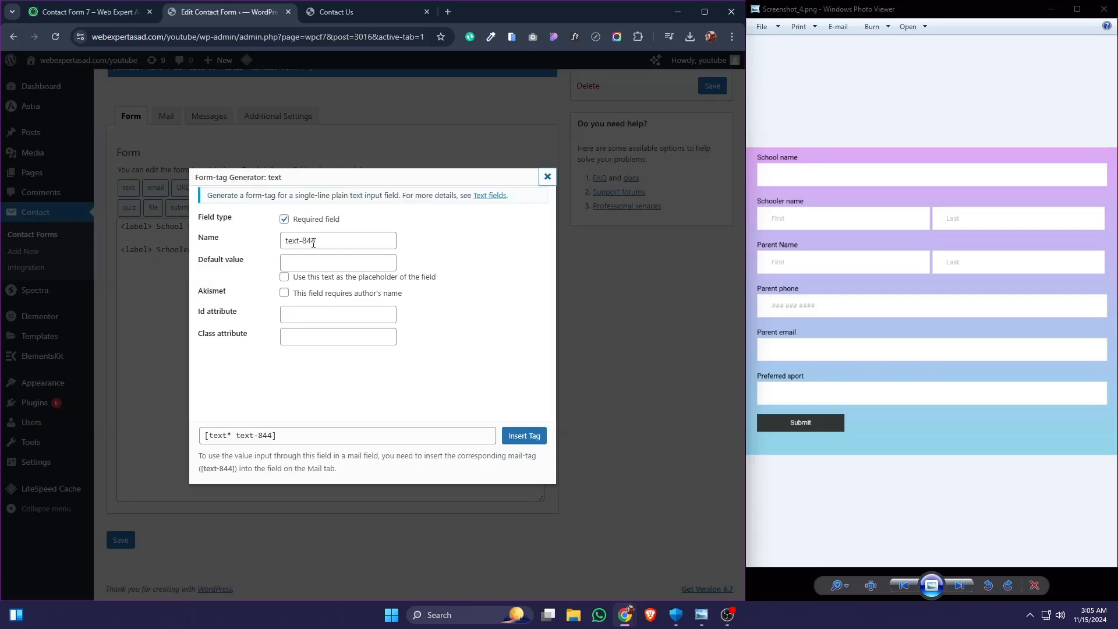
drag(313, 244, 335, 243)
text(5)
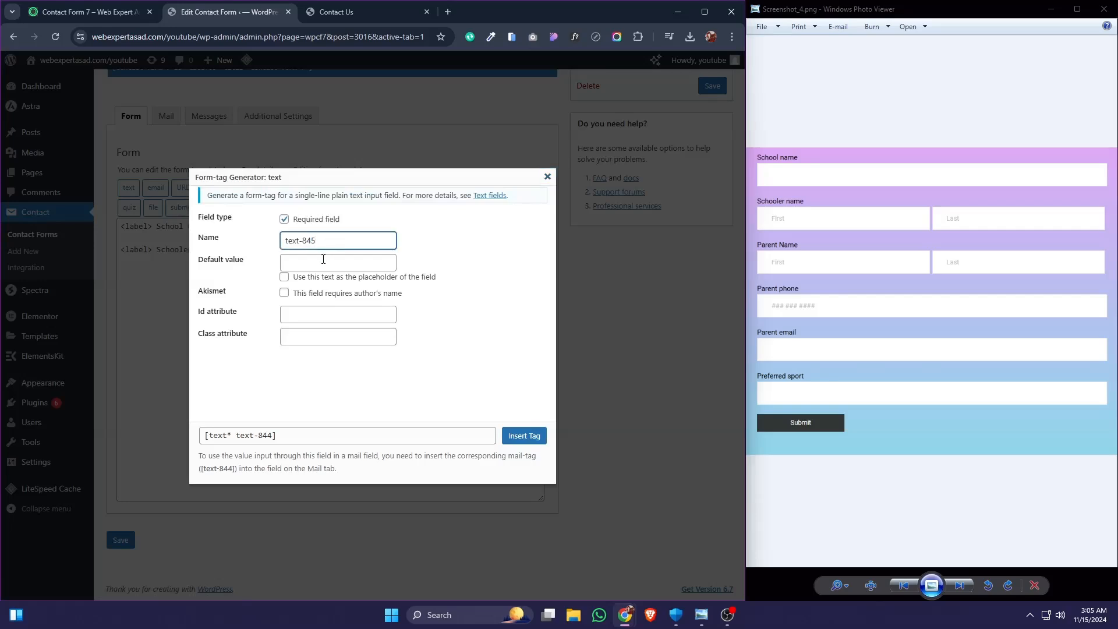
click(323, 259)
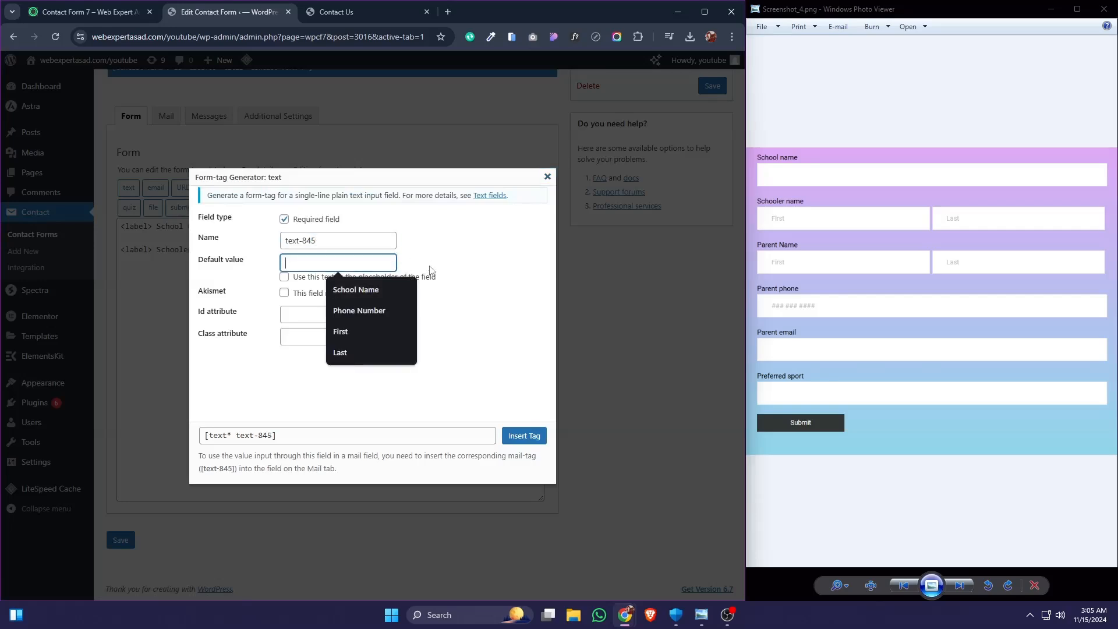
click(352, 333)
click(285, 278)
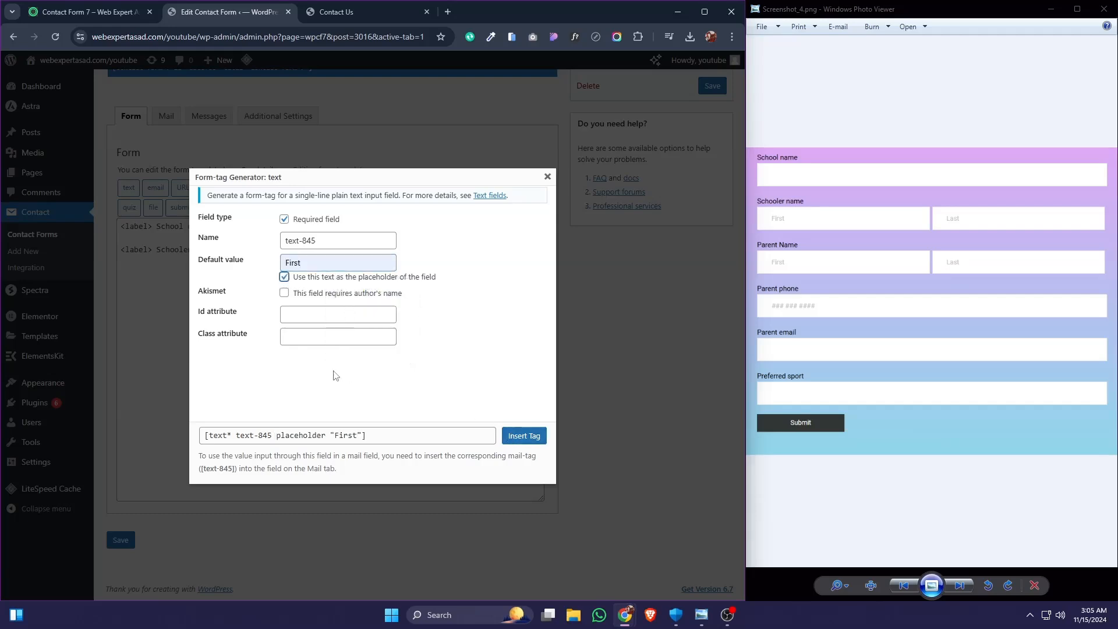
click(321, 317)
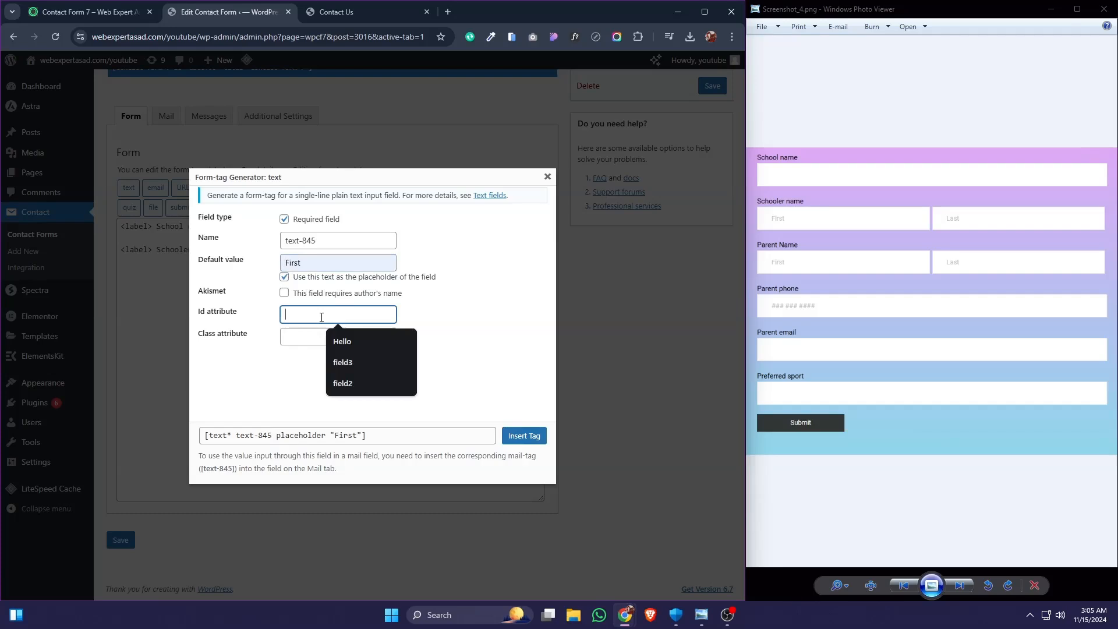
text(field1)
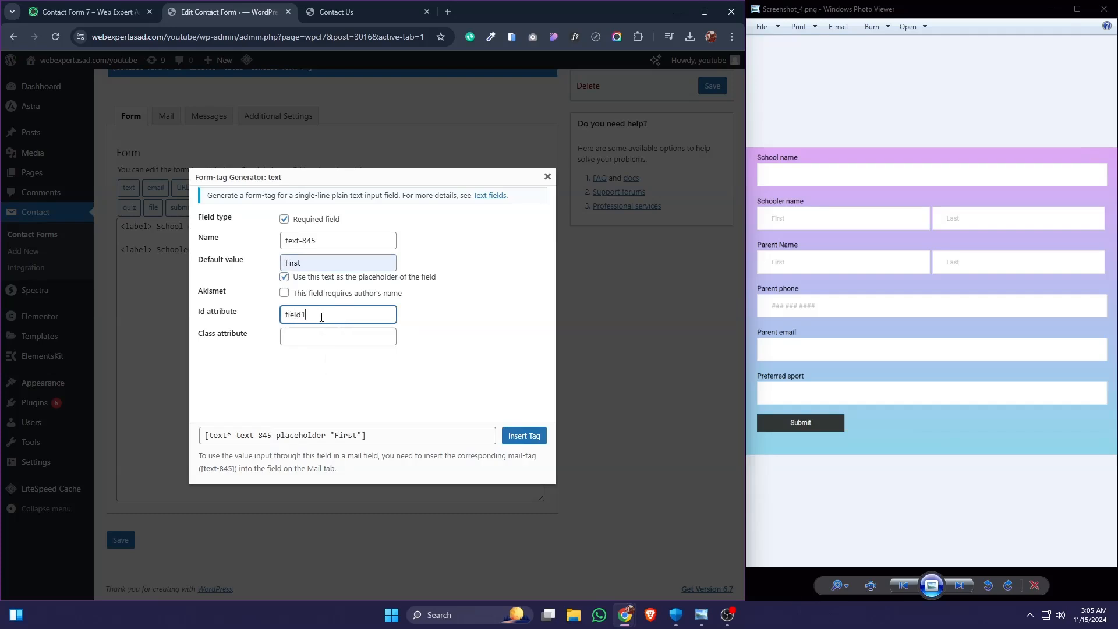
click(524, 435)
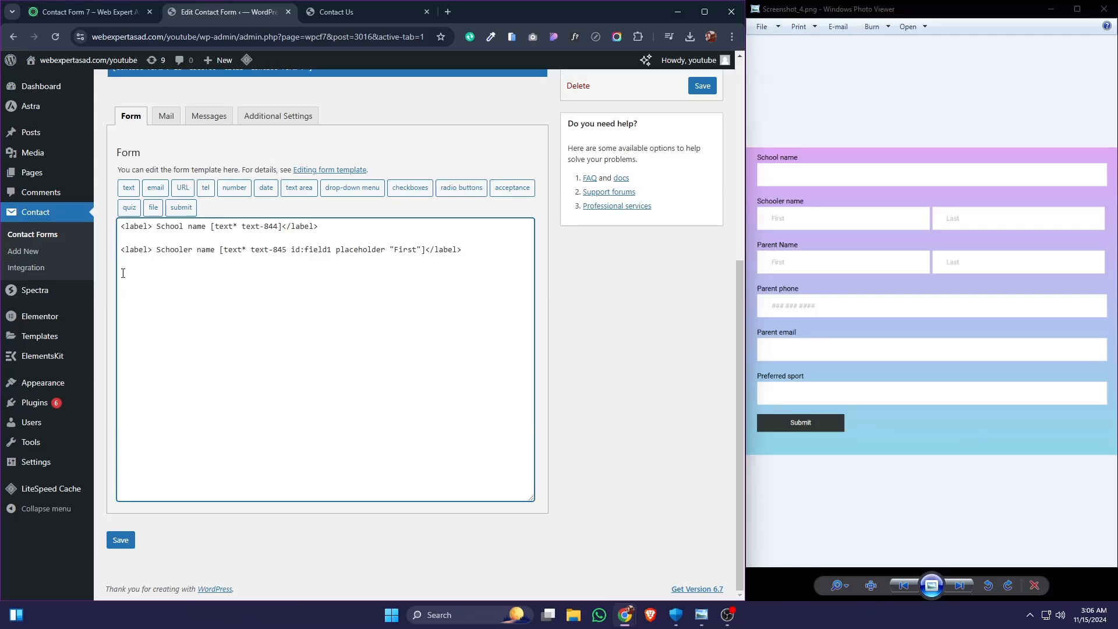
click(128, 188)
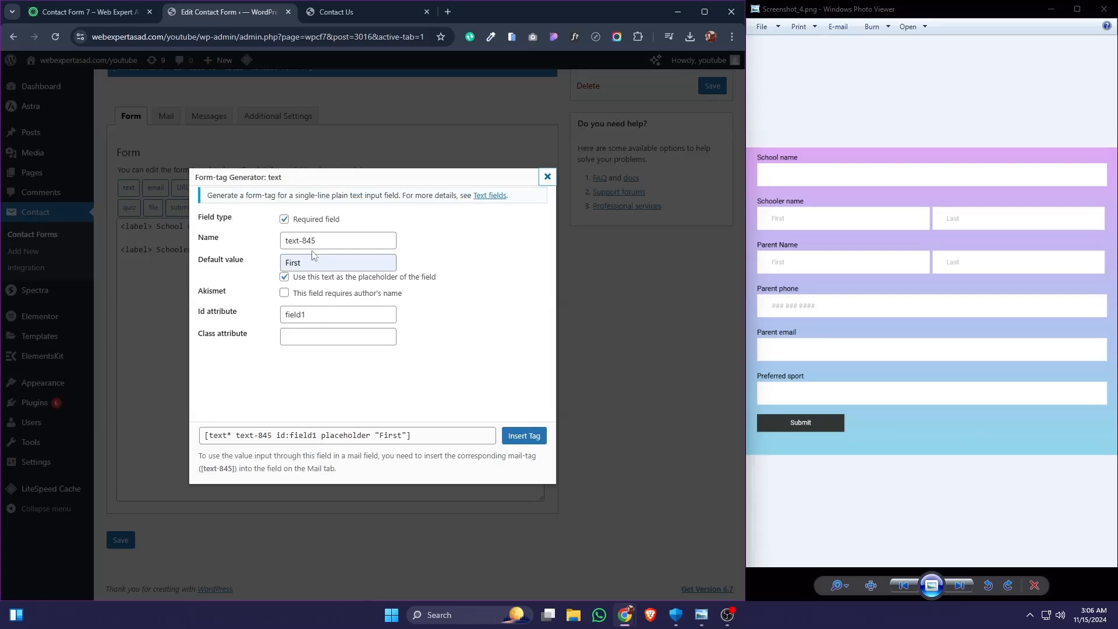
Insert a required text-846 field with placeholder Last and id field2.
drag(312, 240, 327, 244)
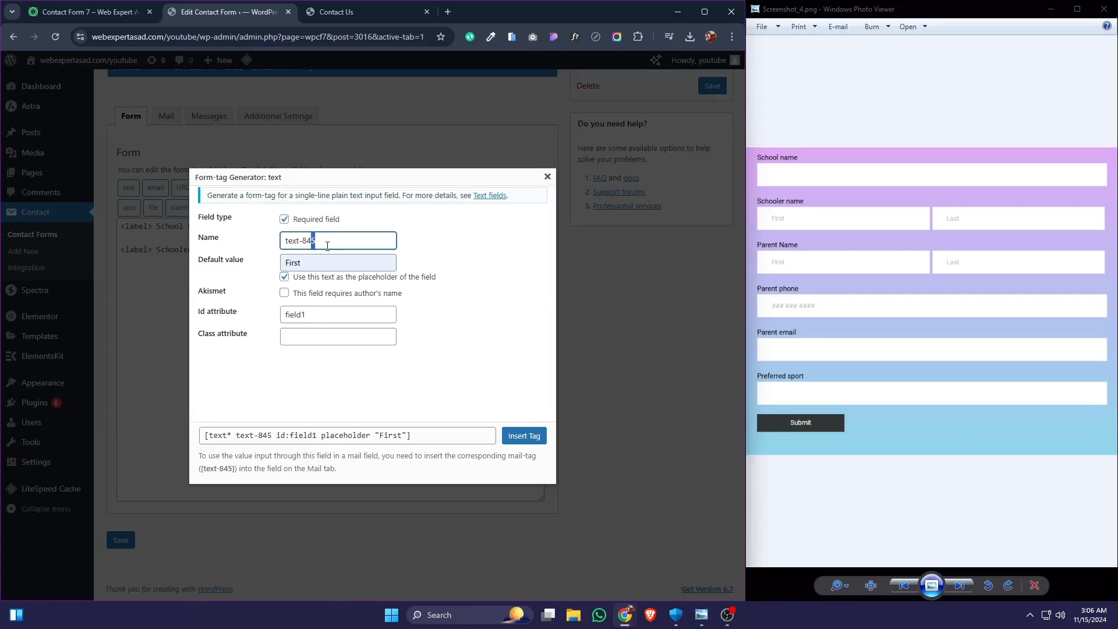
text(6)
drag(303, 264, 265, 267)
text(Last)
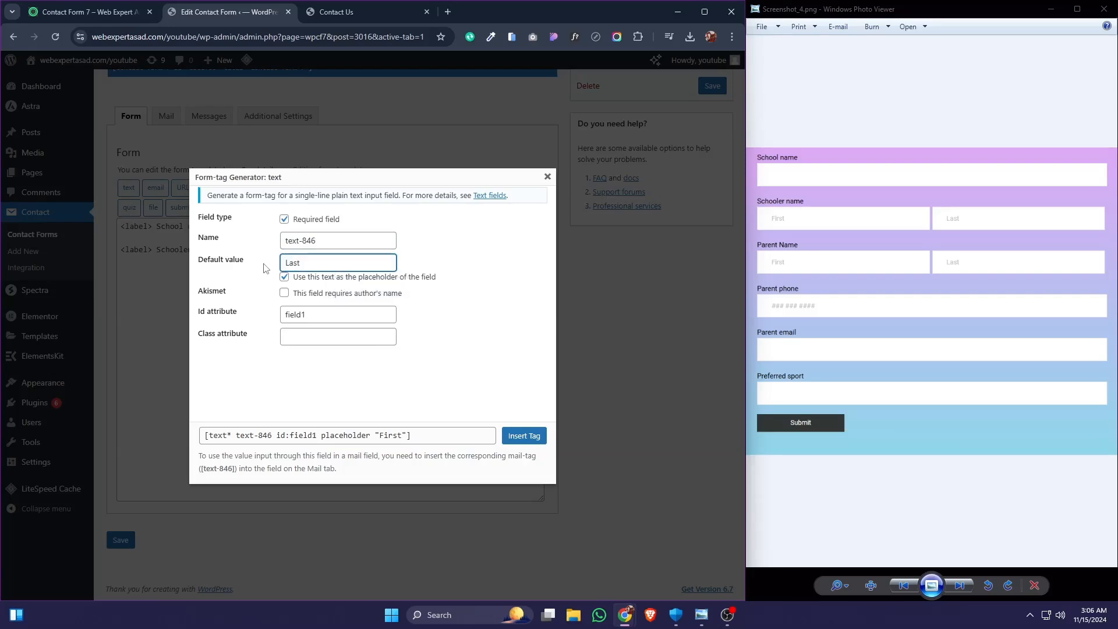
drag(309, 315, 302, 315)
text(2)
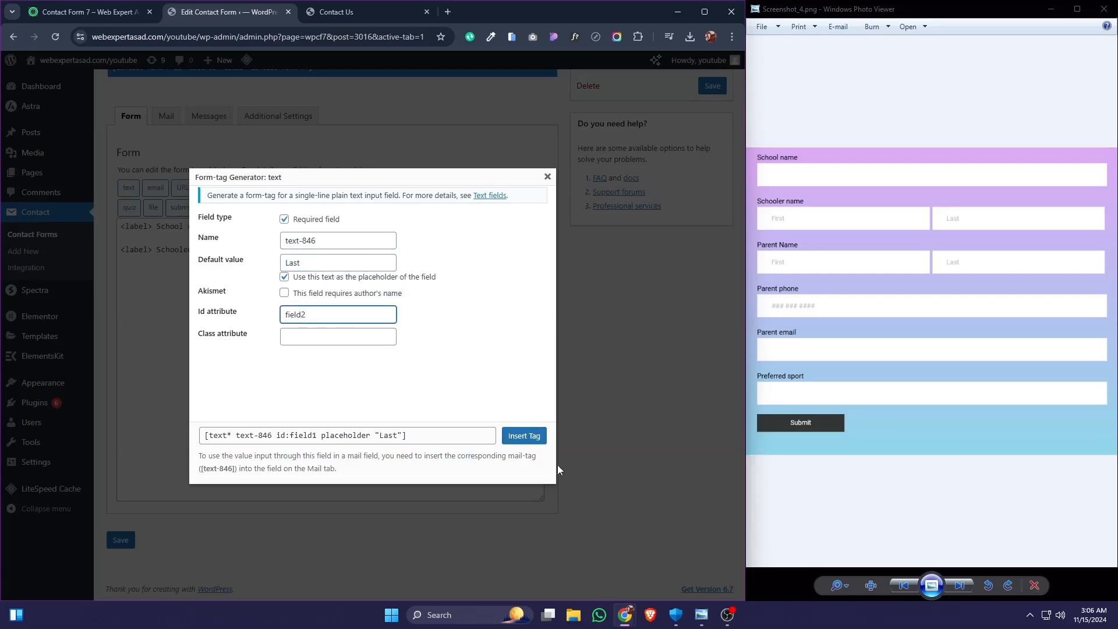
click(527, 436)
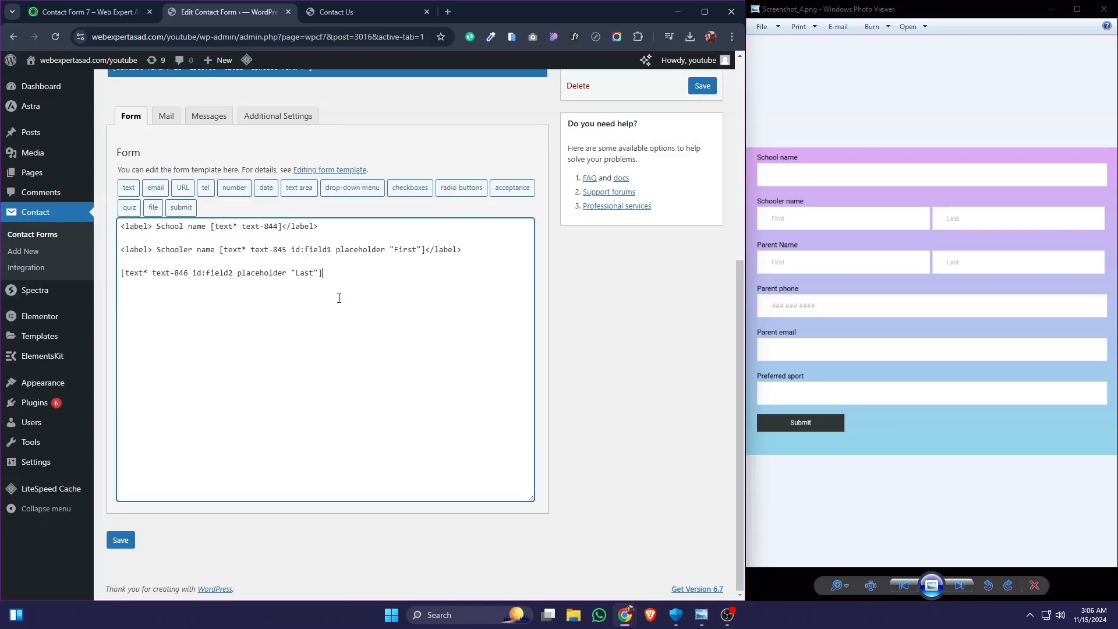
Paste a new label line and change its text to 'Parents Name'.
key(Return)
key(ctrl+v)
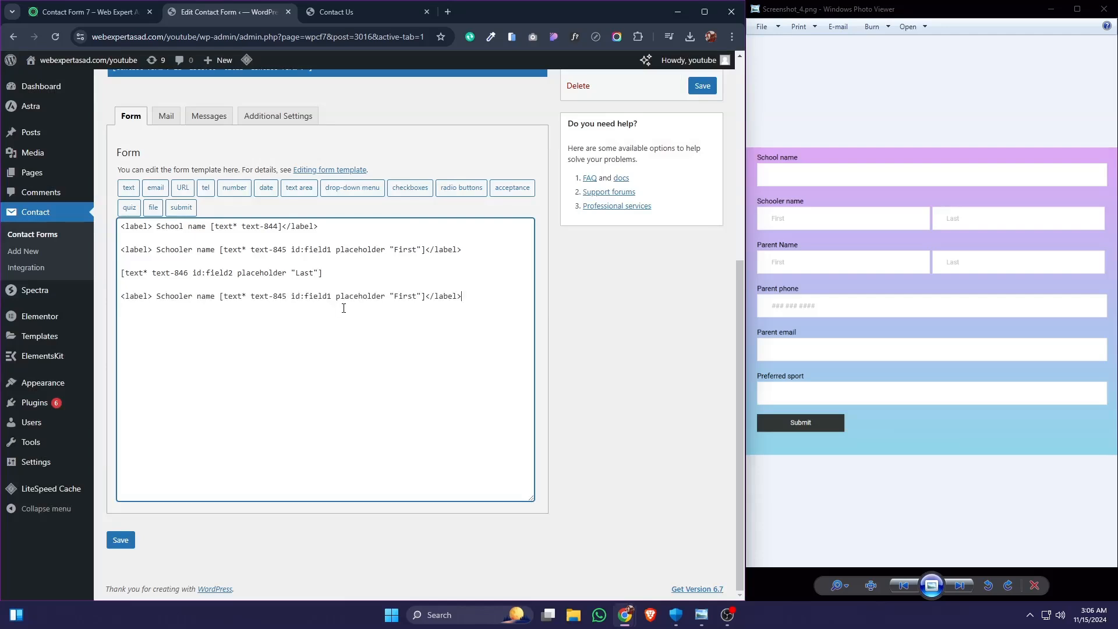
drag(156, 298, 218, 301)
click(411, 297)
drag(424, 297, 158, 301)
key(BackSpace)
key(BackSpace)
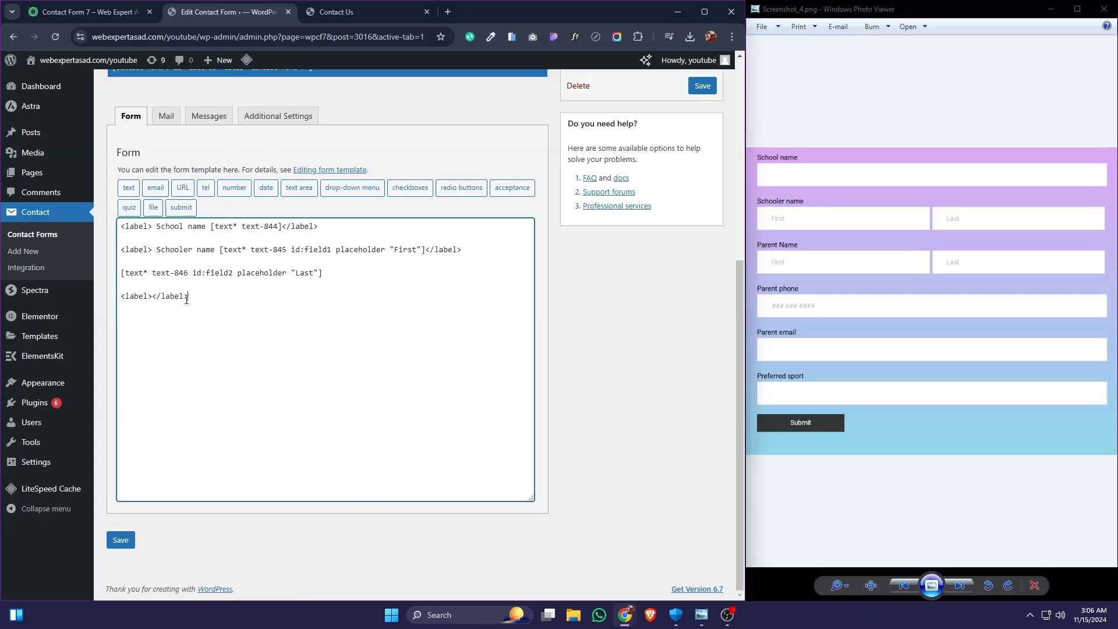
drag(187, 296, 112, 301)
key(ctrl+c)
click(151, 297)
key(BackSpace)
text(Parents name)
key(BackSpace)
text(N)
key(Right)
key(Right)
key(Right)
Insert a required text-847 field with placeholder First and id field3 in Parents Name.
click(128, 188)
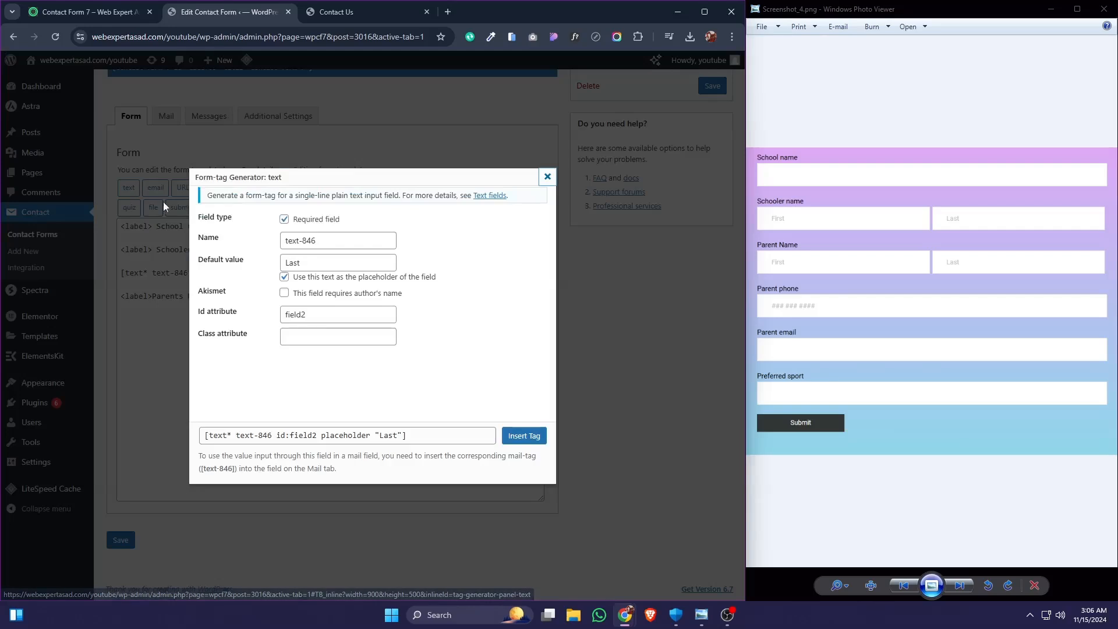
drag(312, 241, 322, 243)
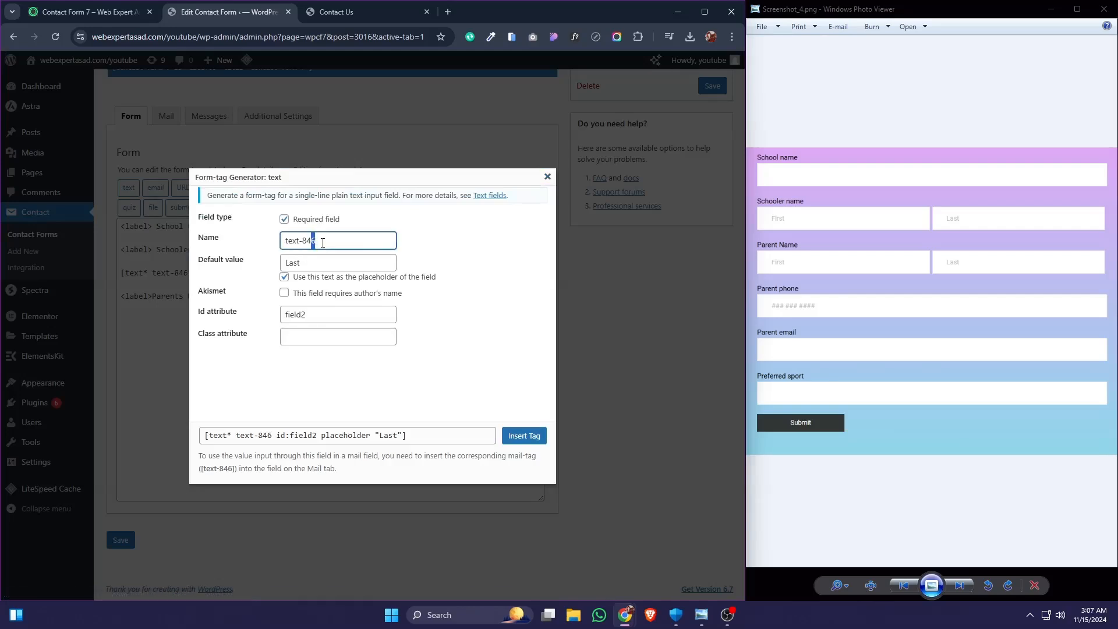
text(7)
key(Tab)
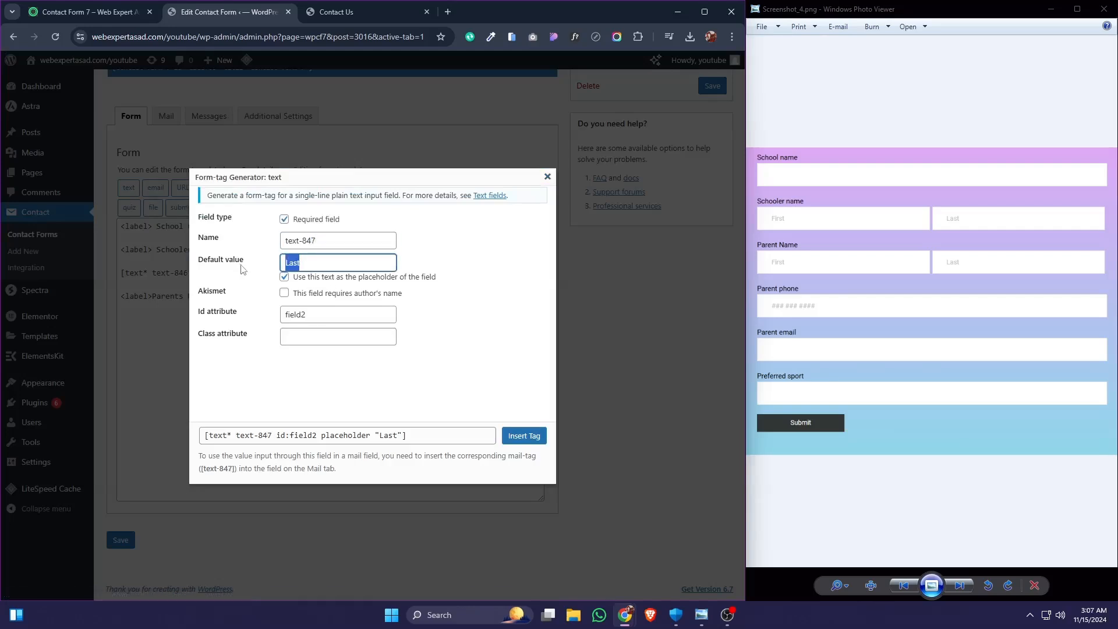
text(First)
drag(301, 315, 313, 318)
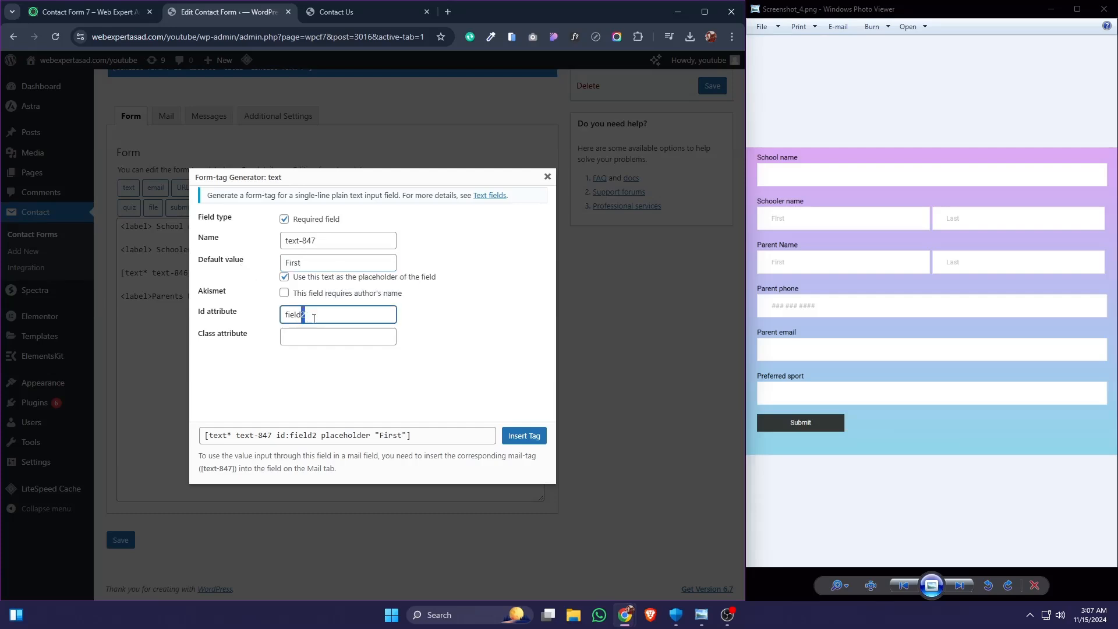
text(3)
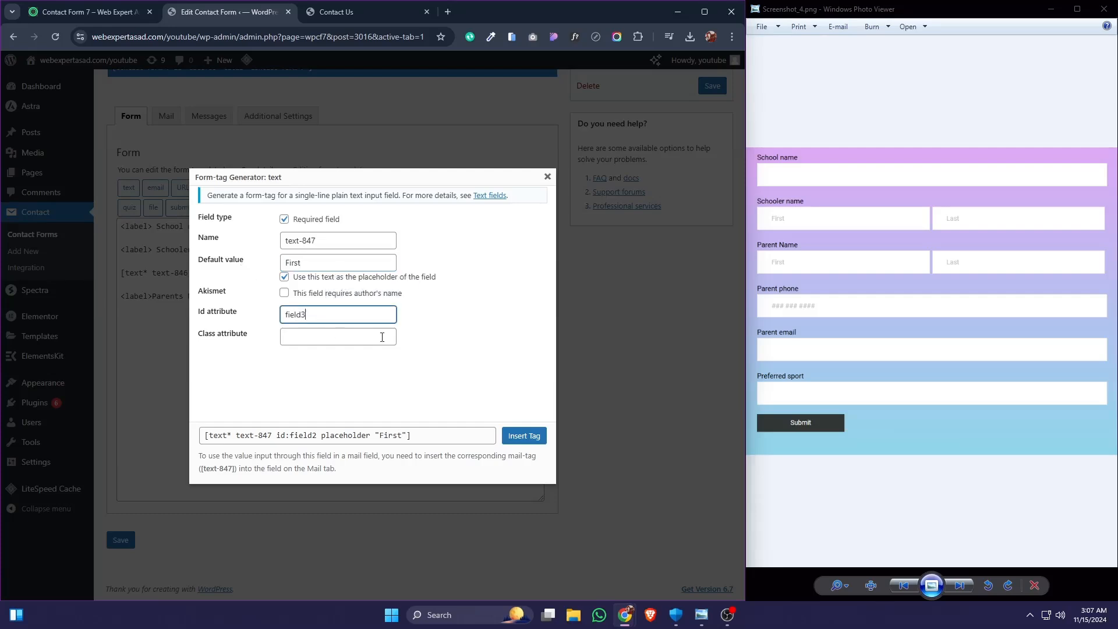
click(524, 436)
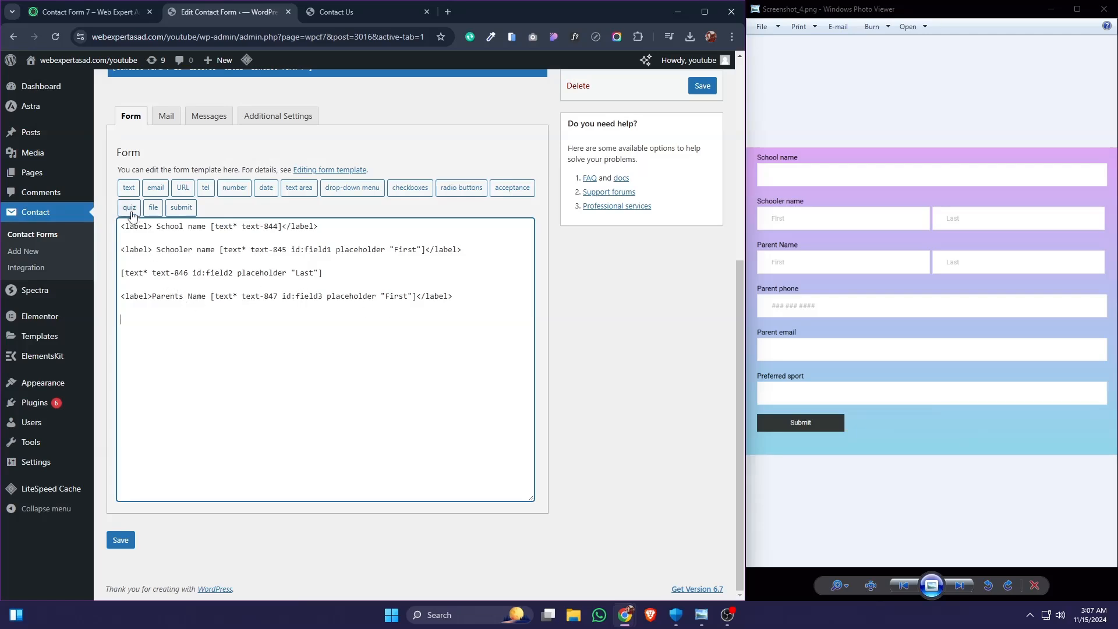
Insert a required text-848 field with placeholder Last and id field4.
click(129, 187)
drag(308, 244, 324, 242)
text(848)
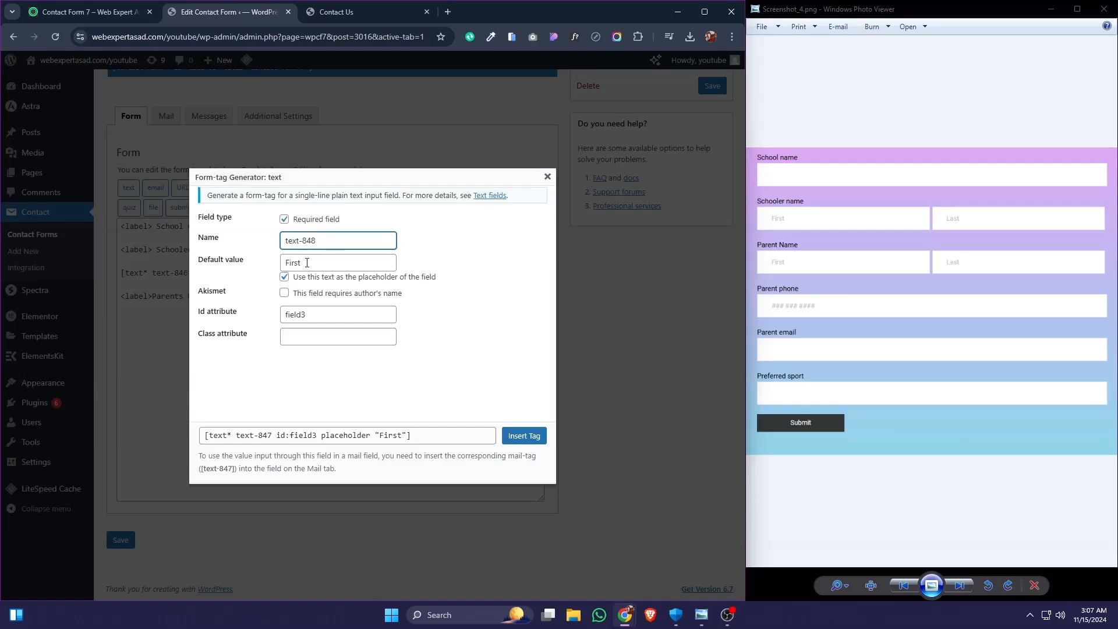
key(Tab)
text(Last)
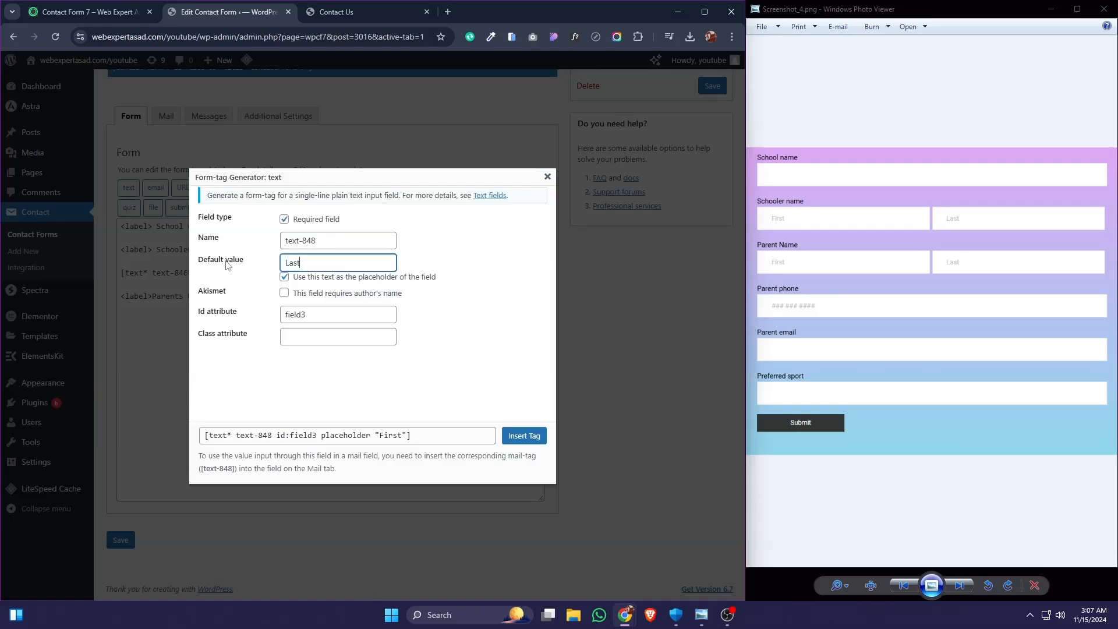
drag(303, 311, 314, 319)
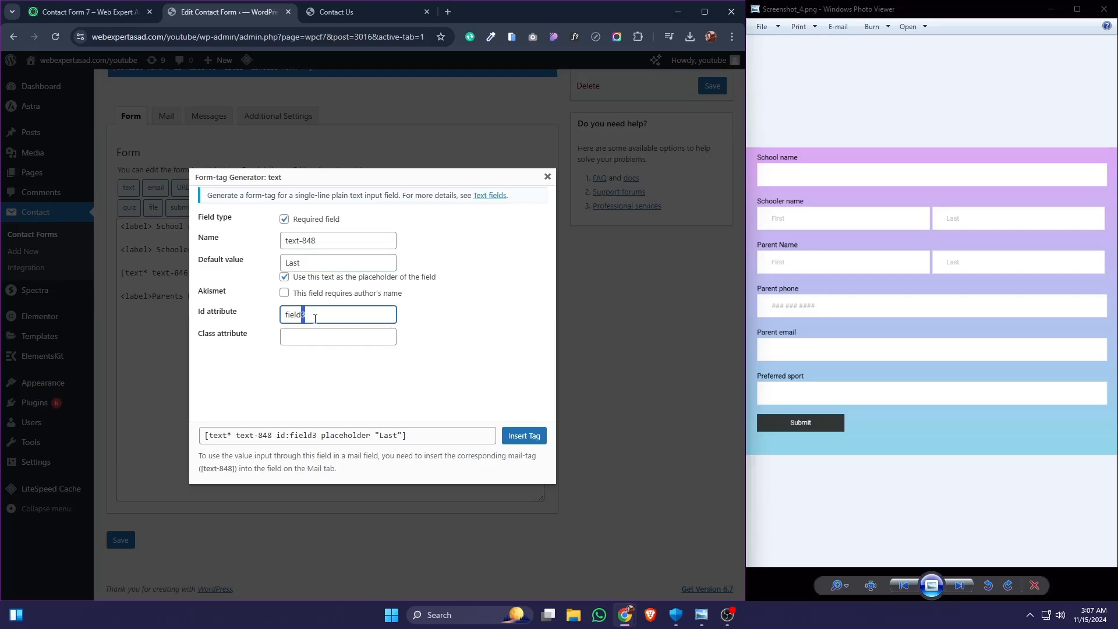
text(4)
click(523, 436)
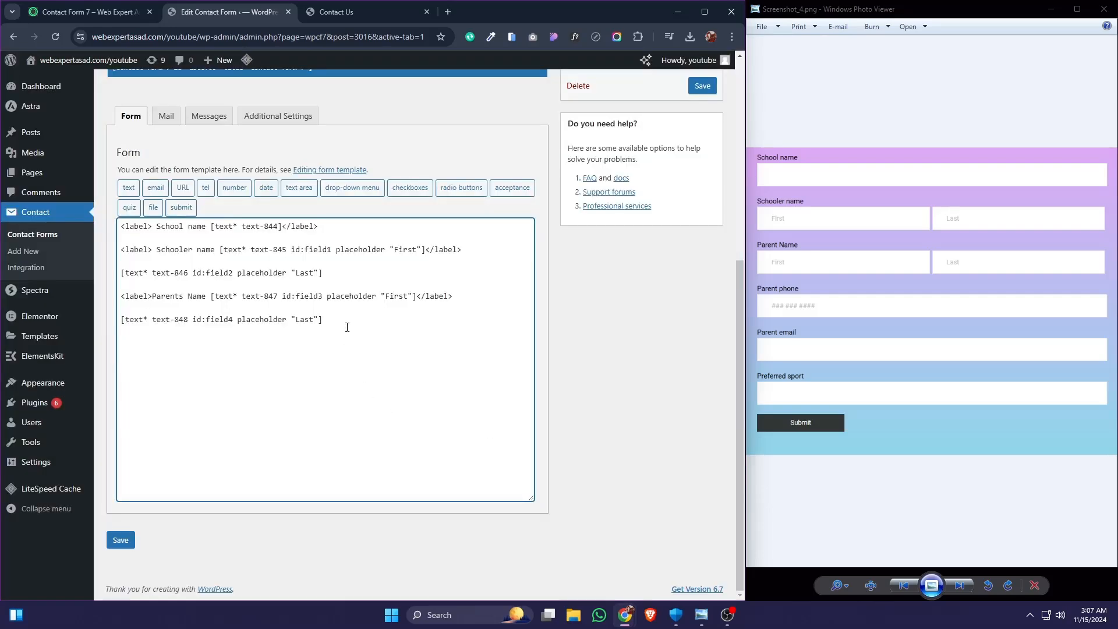
Add a Parent phone label holding a required tel field with placeholder '### ### ####'.
key(ctrl+v)
click(153, 345)
text(Parent phone)
click(205, 188)
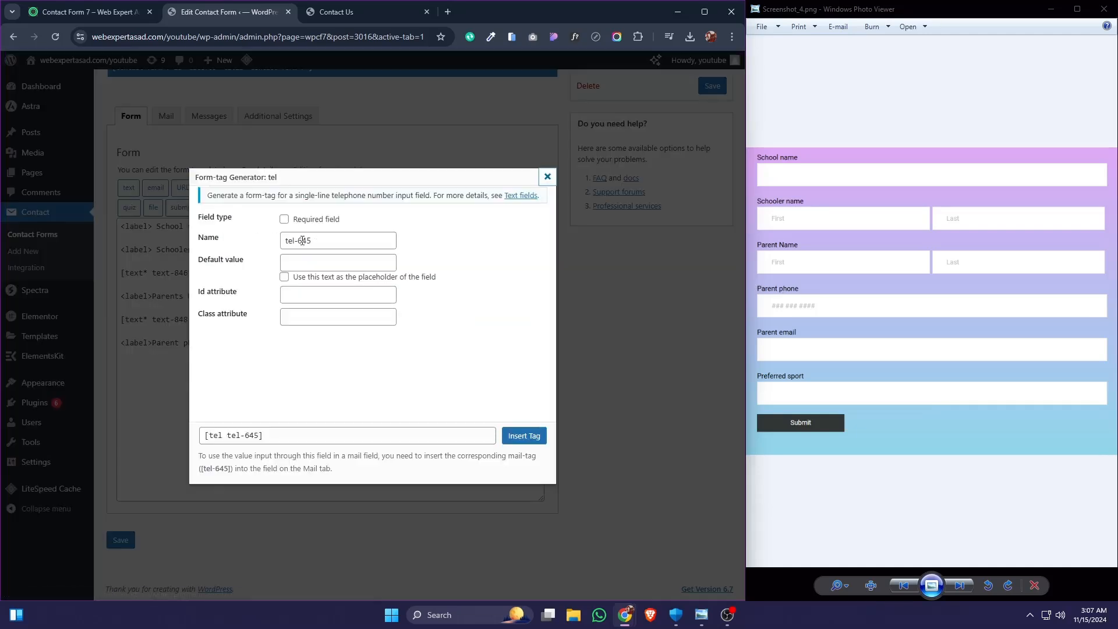
click(285, 220)
click(291, 263)
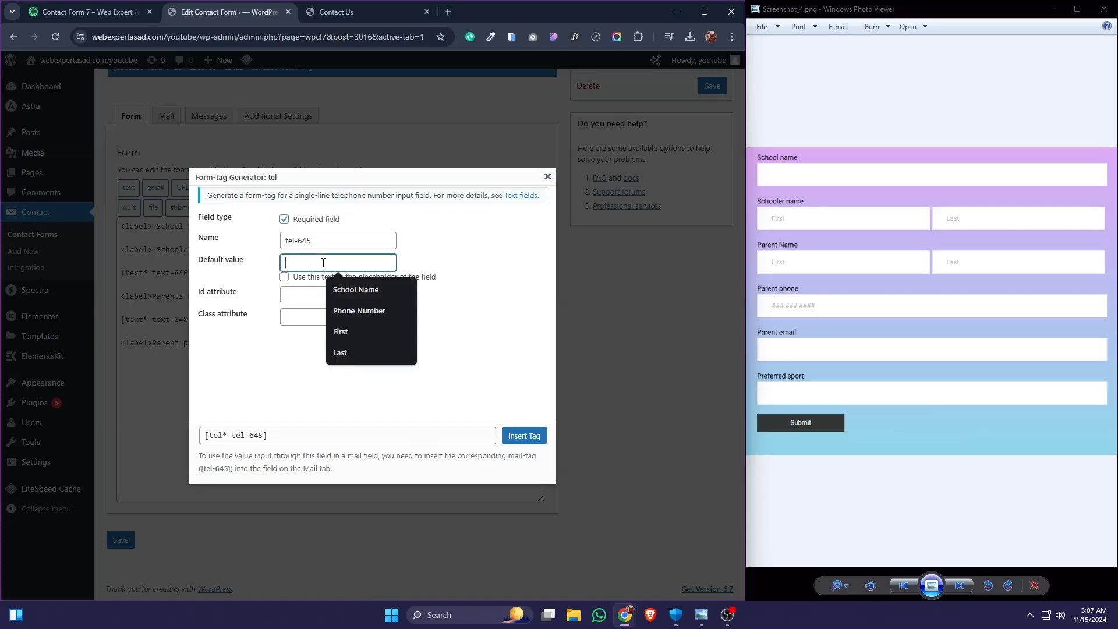
click(284, 277)
text(###)
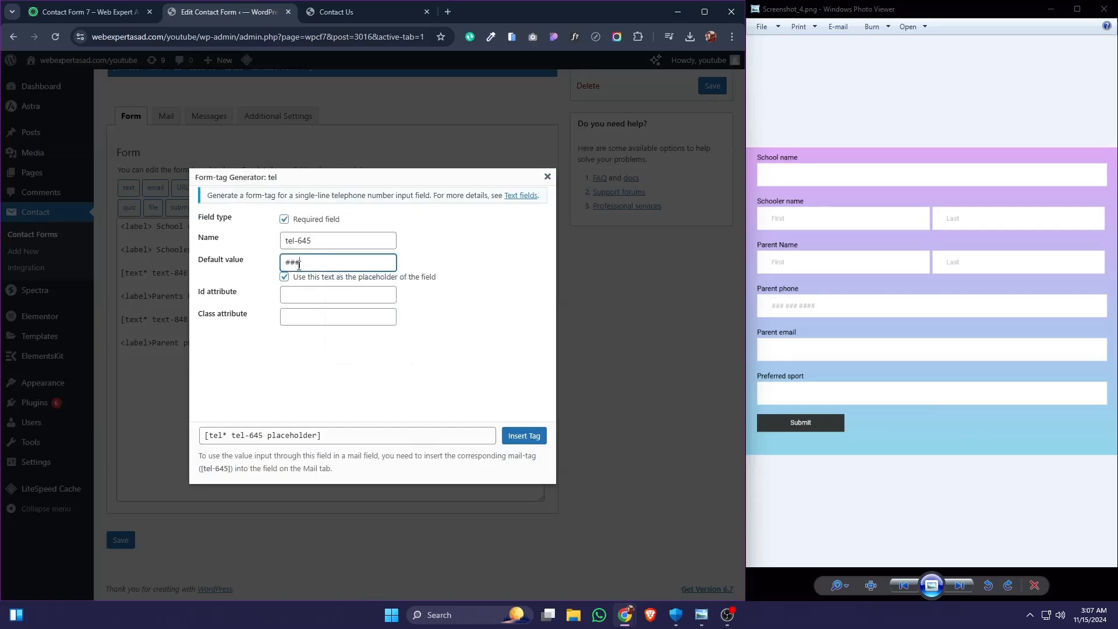
text( ### ####)
click(524, 437)
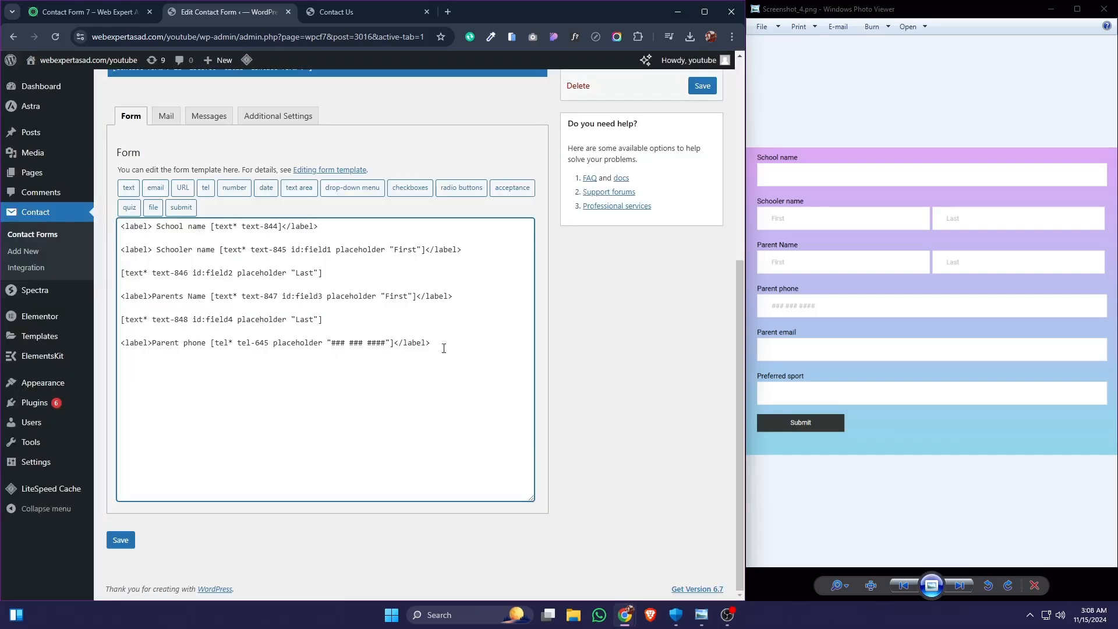
Paste a new label line below and type 'Parent email' in it.
key(Return)
key(Return)
key(ctrl+v)
text(Parent email)
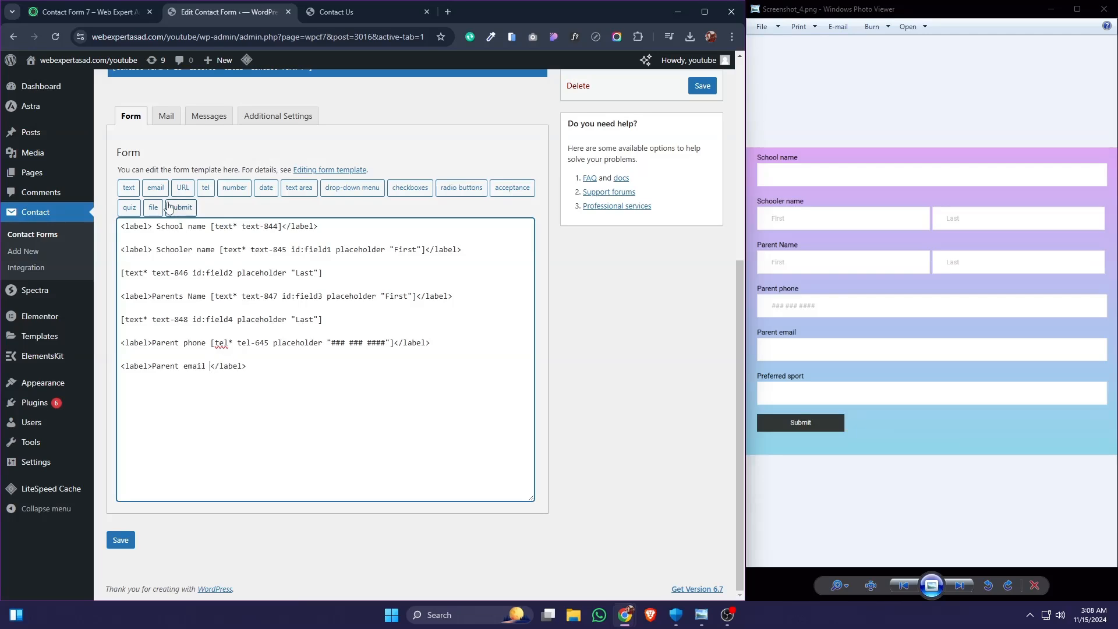
Insert a required email-824 field in the Parent email line, then paste an empty label below.
click(155, 187)
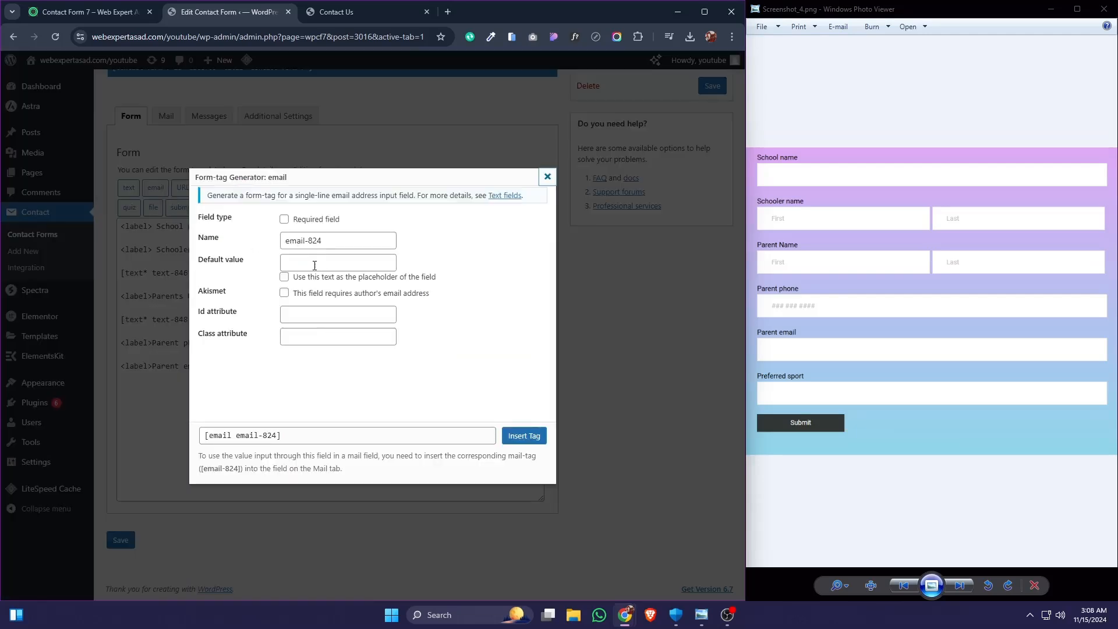
click(284, 219)
click(522, 436)
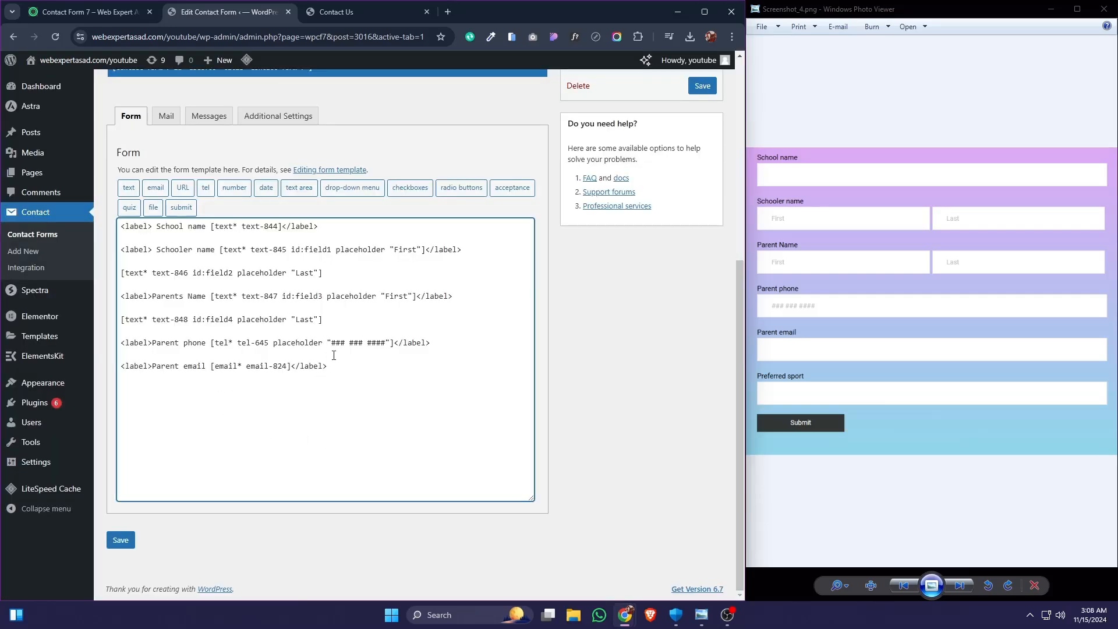
key(Return)
key(Return)
text(<label></label>)
click(153, 389)
Insert a required text field named text-850, with no id or default value, into the last empty label.
click(129, 188)
click(314, 241)
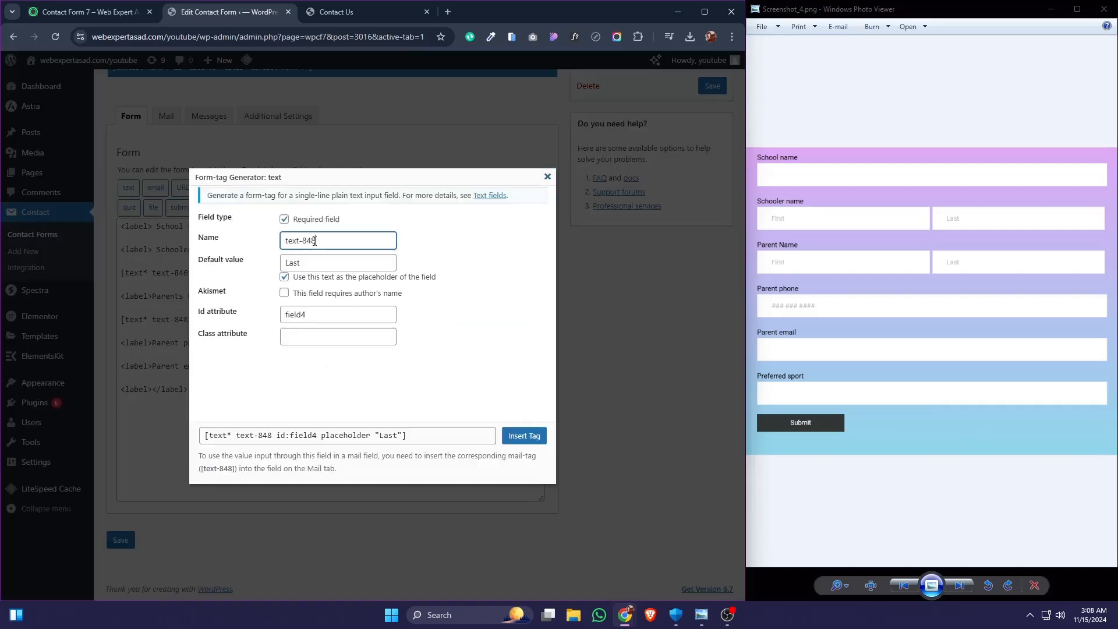
drag(312, 241, 328, 240)
text(50)
double_click(313, 322)
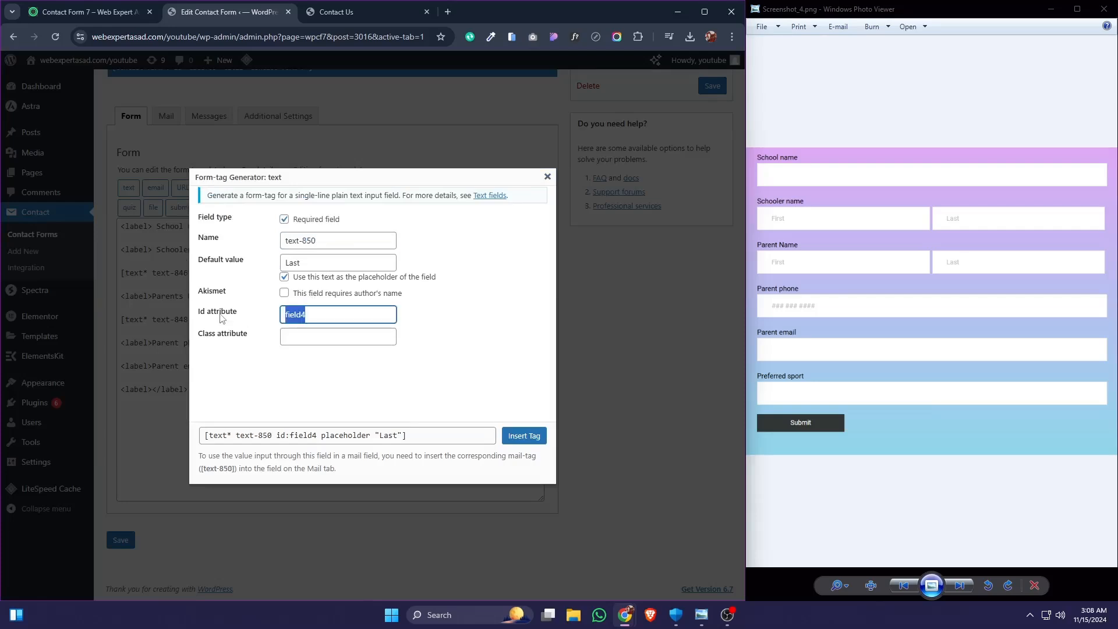
key(BackSpace)
click(235, 261)
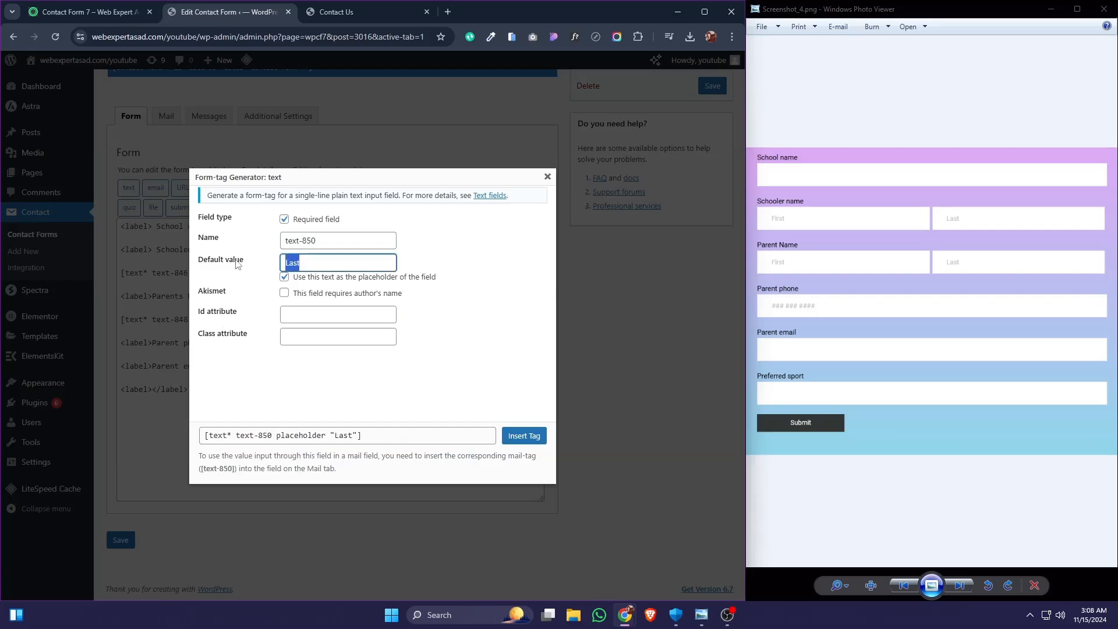
key(BackSpace)
click(524, 437)
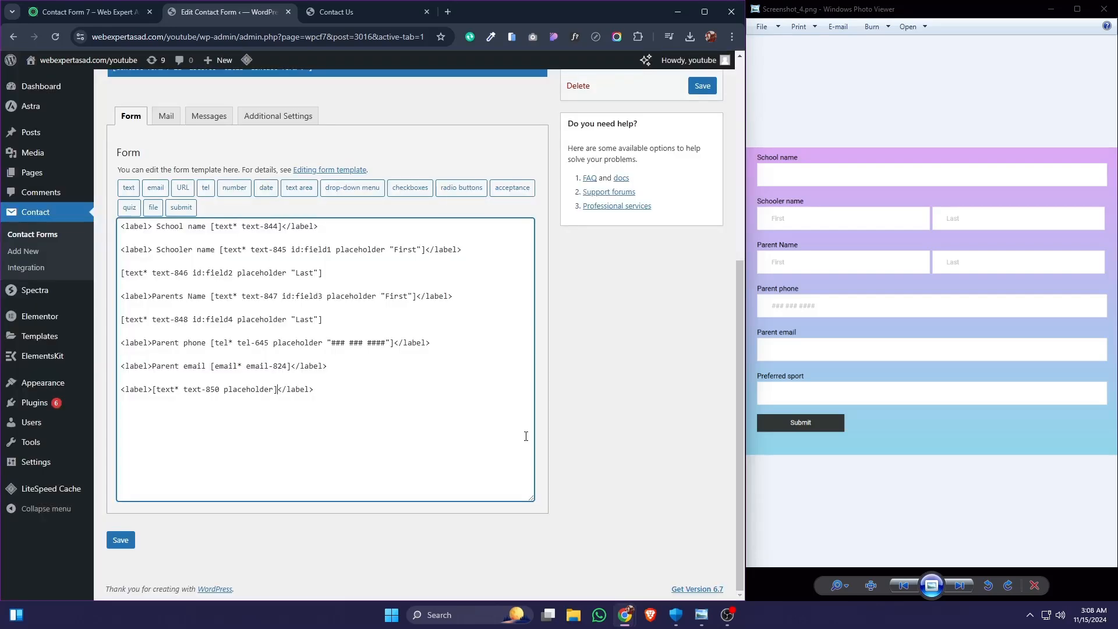
click(151, 391)
Label the last field 'Preferred sport' and add a [submit "Submit"] button tag at the end.
text(P)
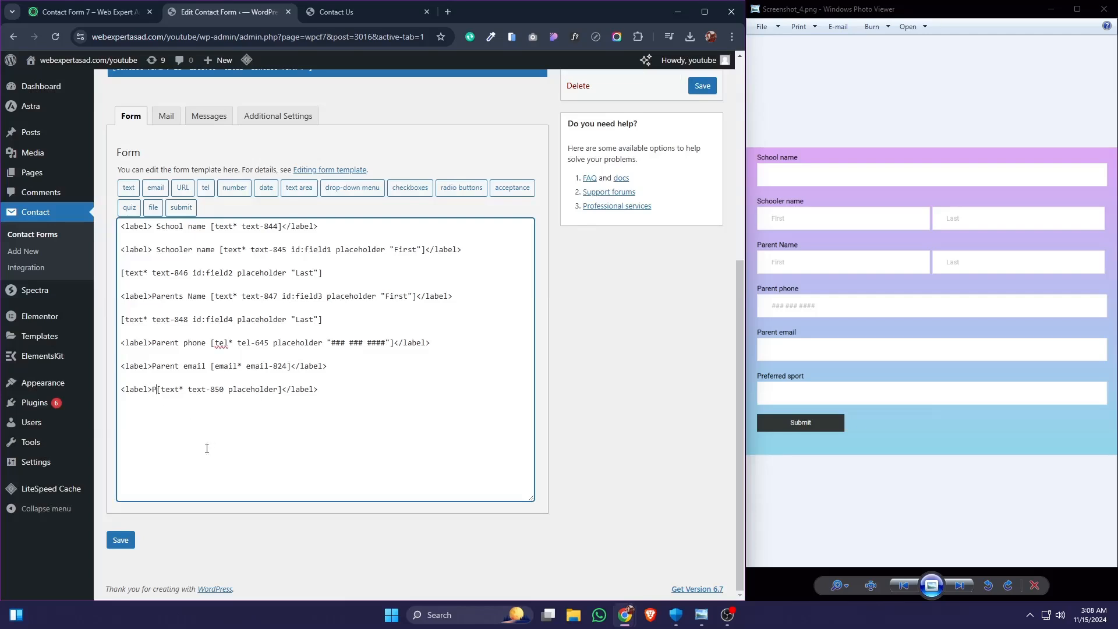
text(r)
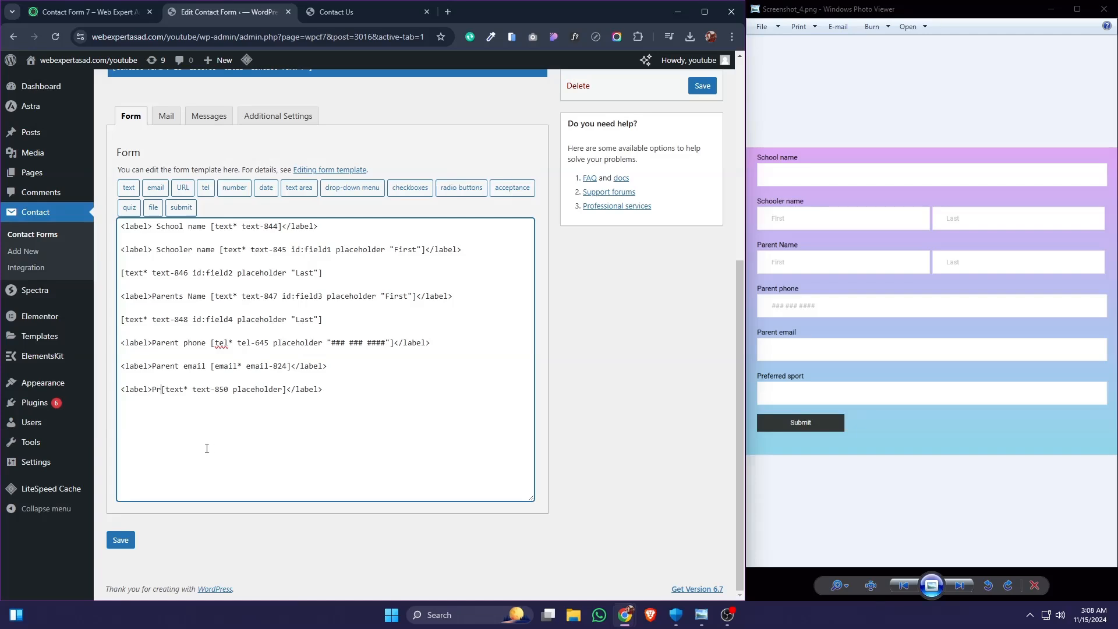
text(efe)
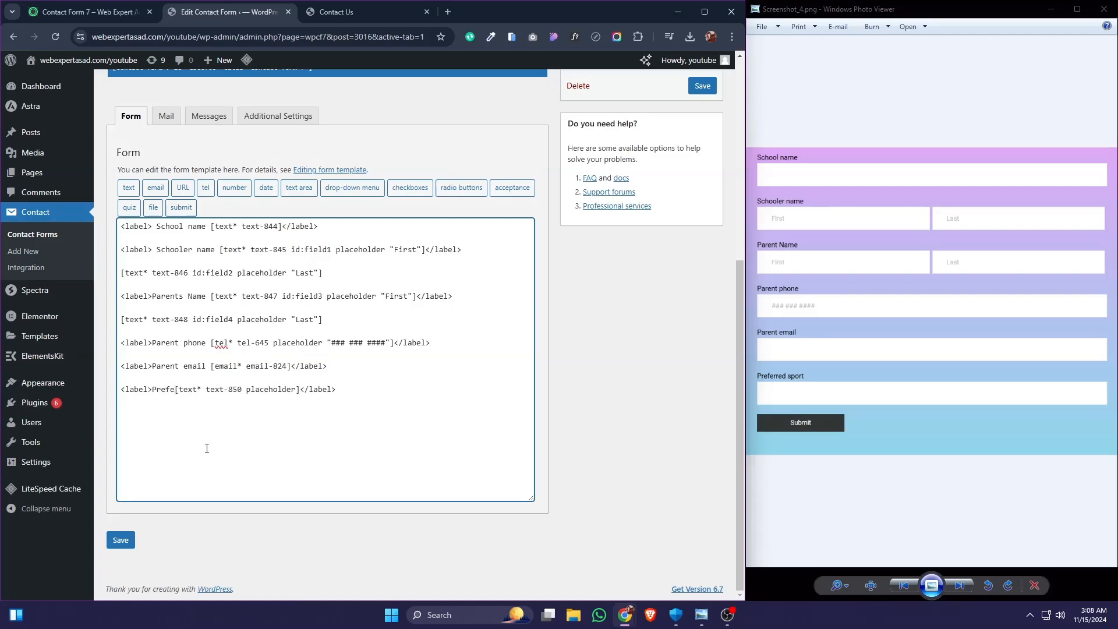
text(rred s)
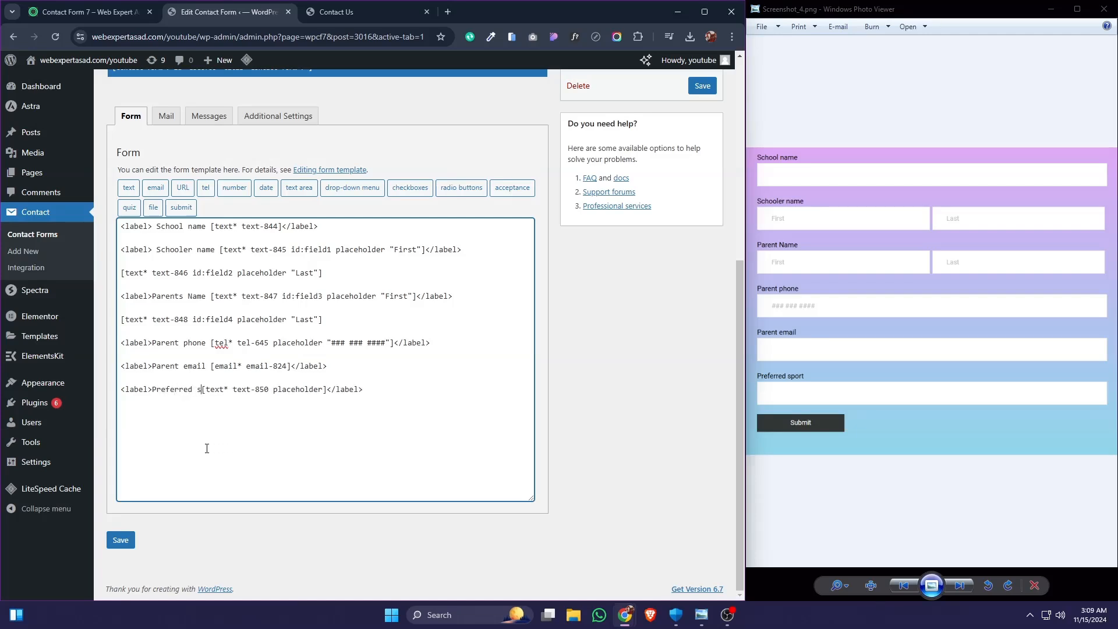
text(port)
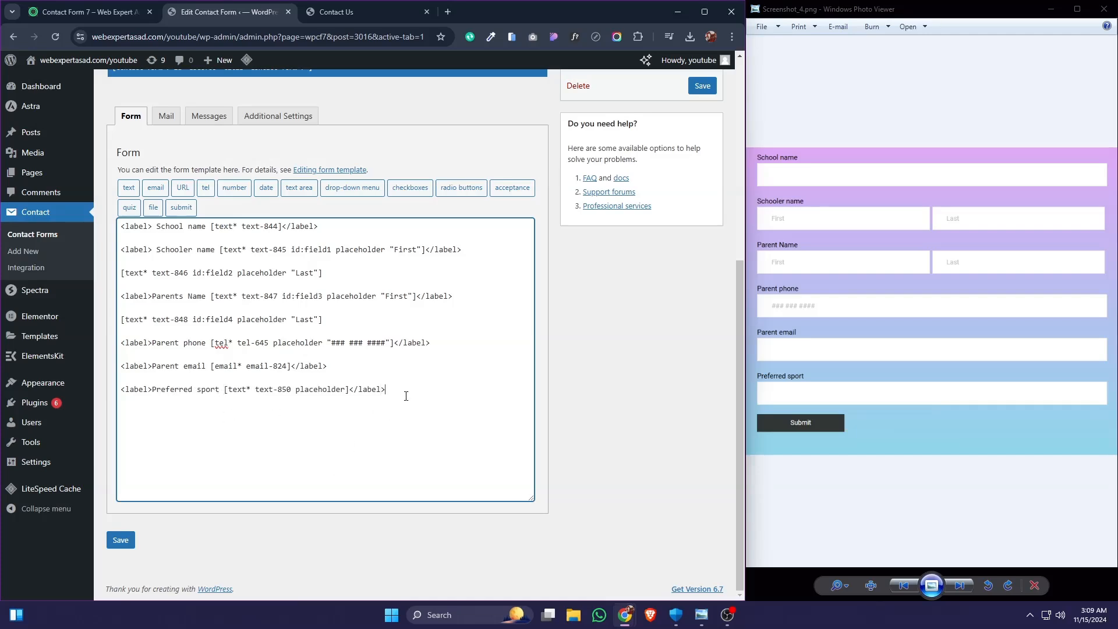
click(181, 207)
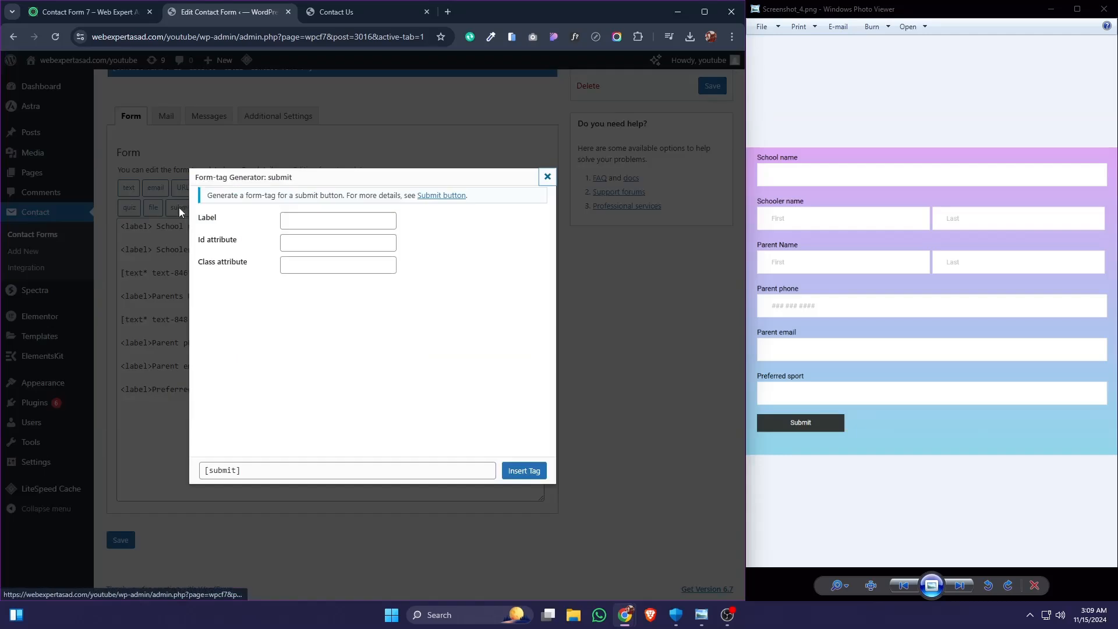
click(302, 223)
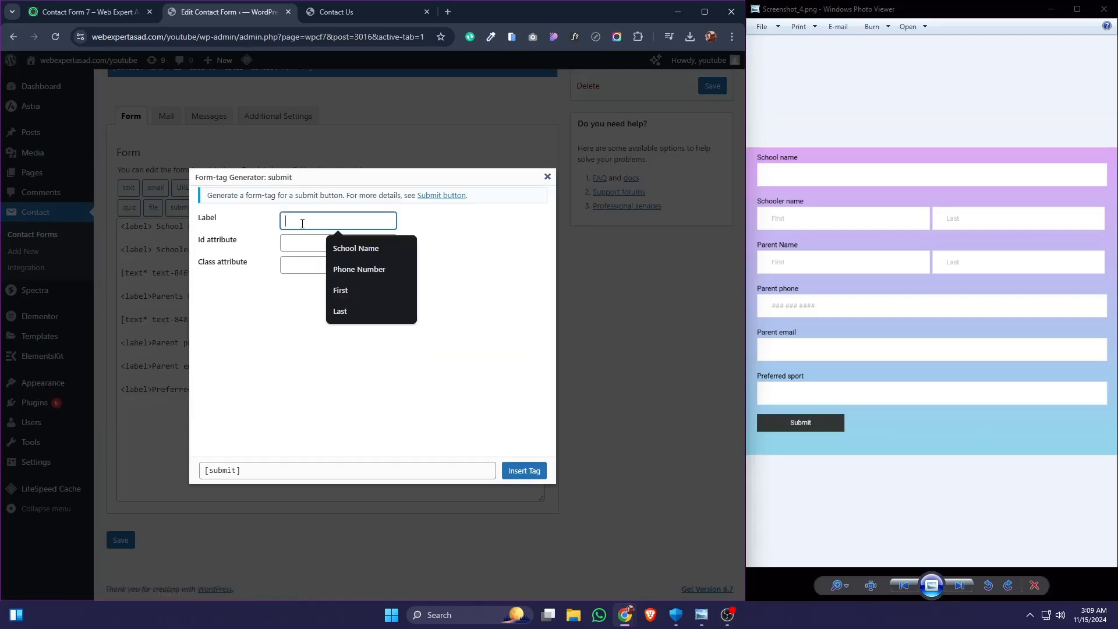
text(Submit)
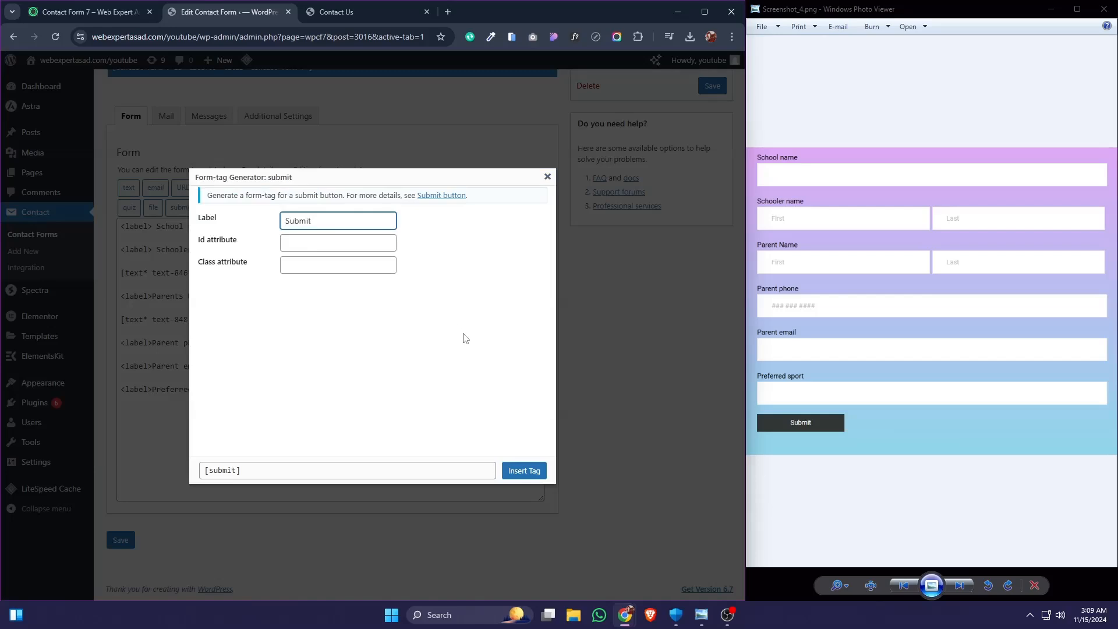
click(526, 471)
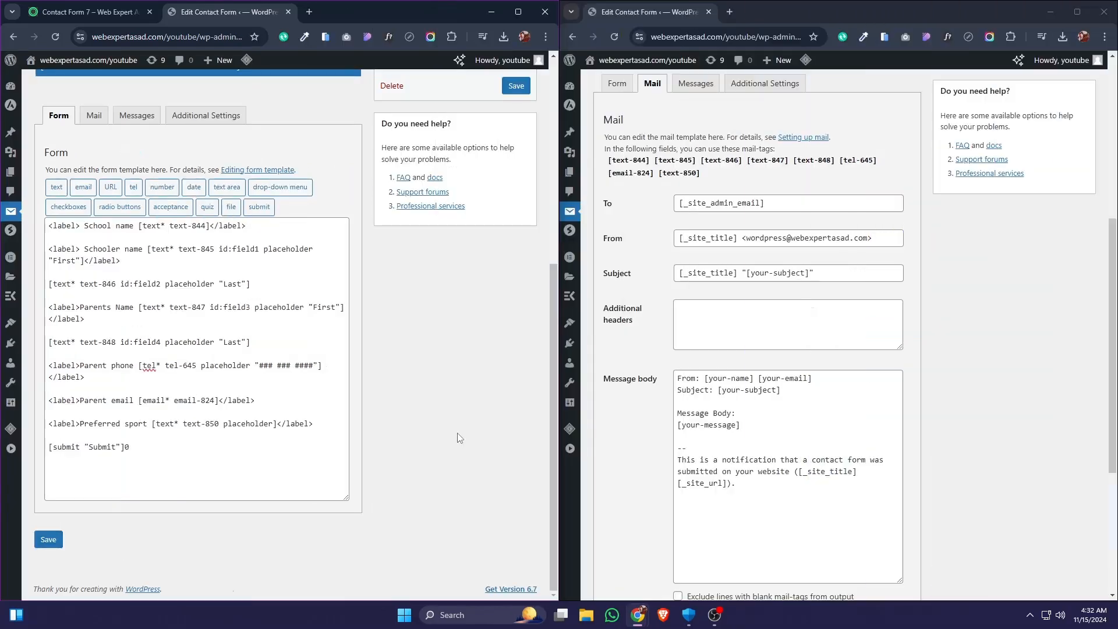
In the Mail settings, replace the To recipient with your saved e-mail address.
click(95, 117)
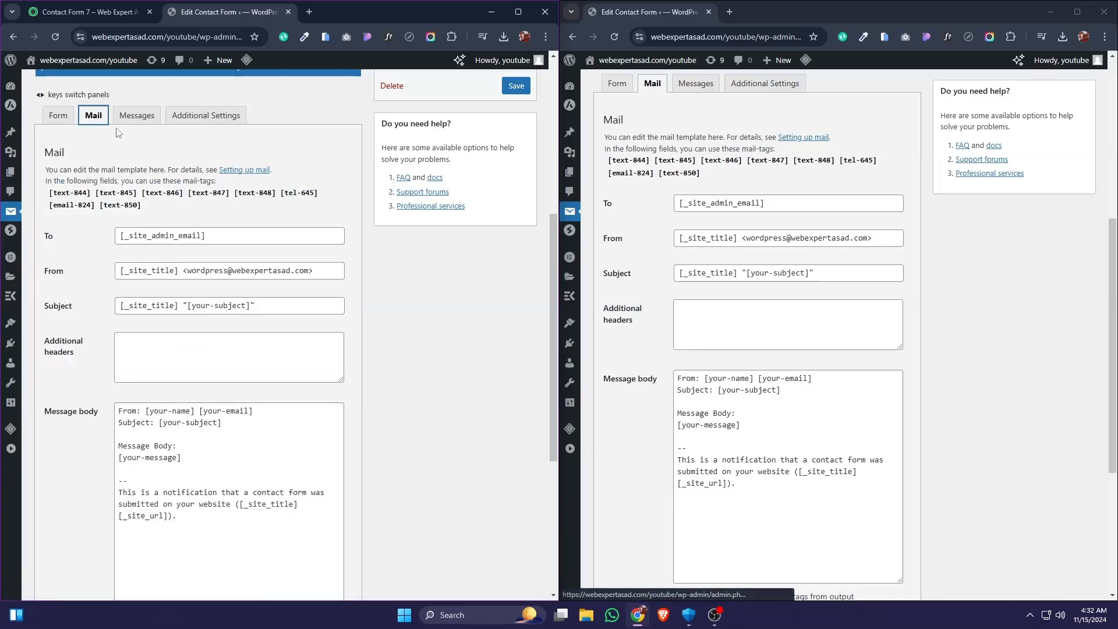
click(58, 115)
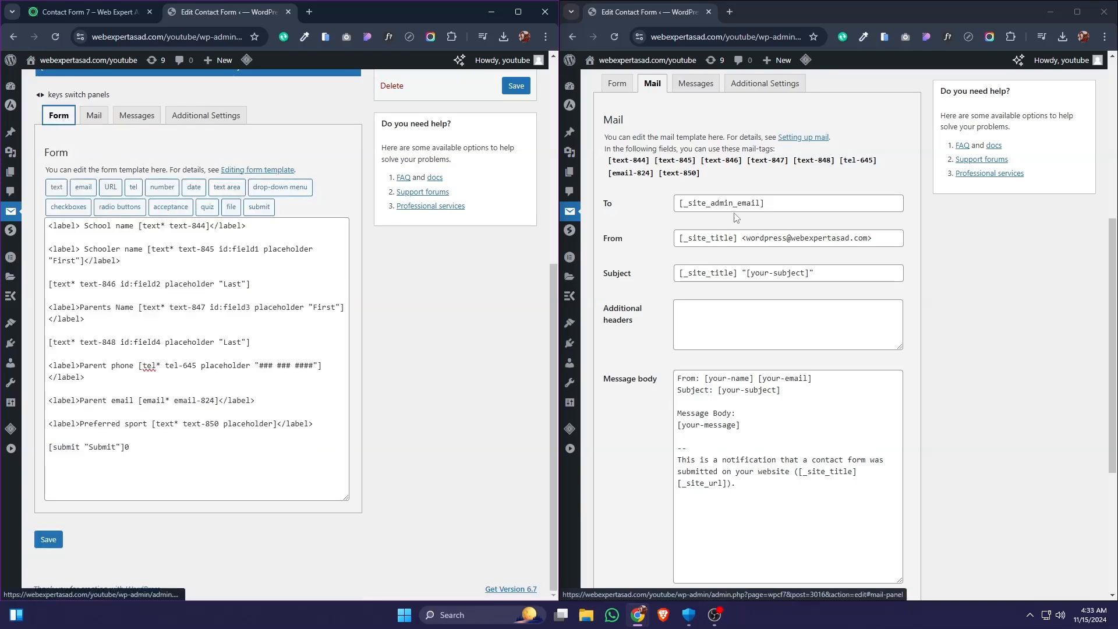
click(769, 203)
key(ctrl+a)
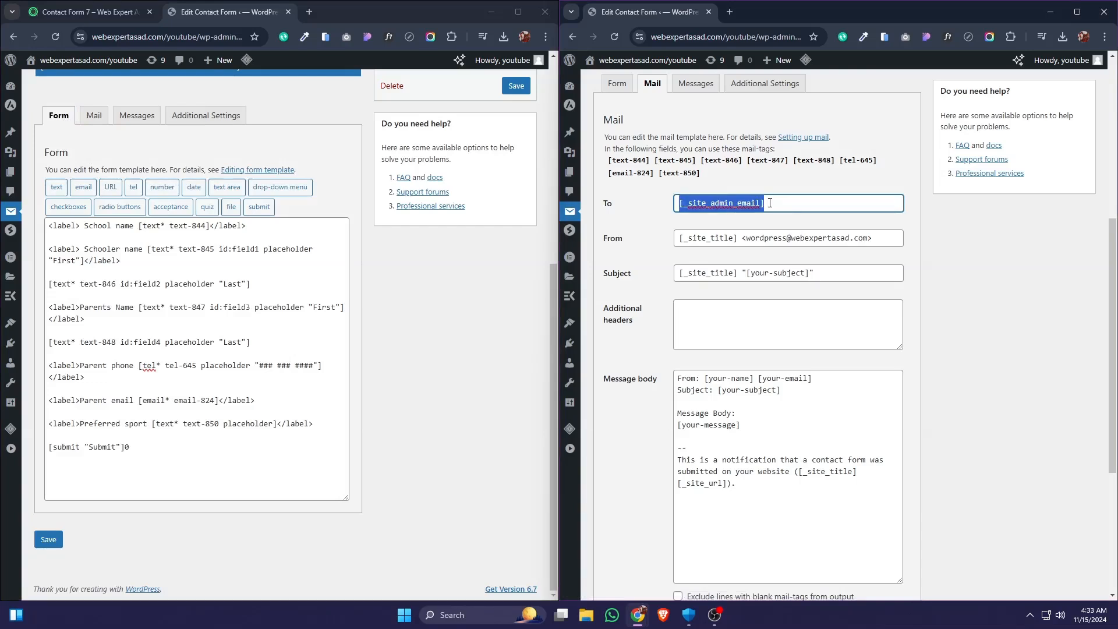
text(a)
click(784, 230)
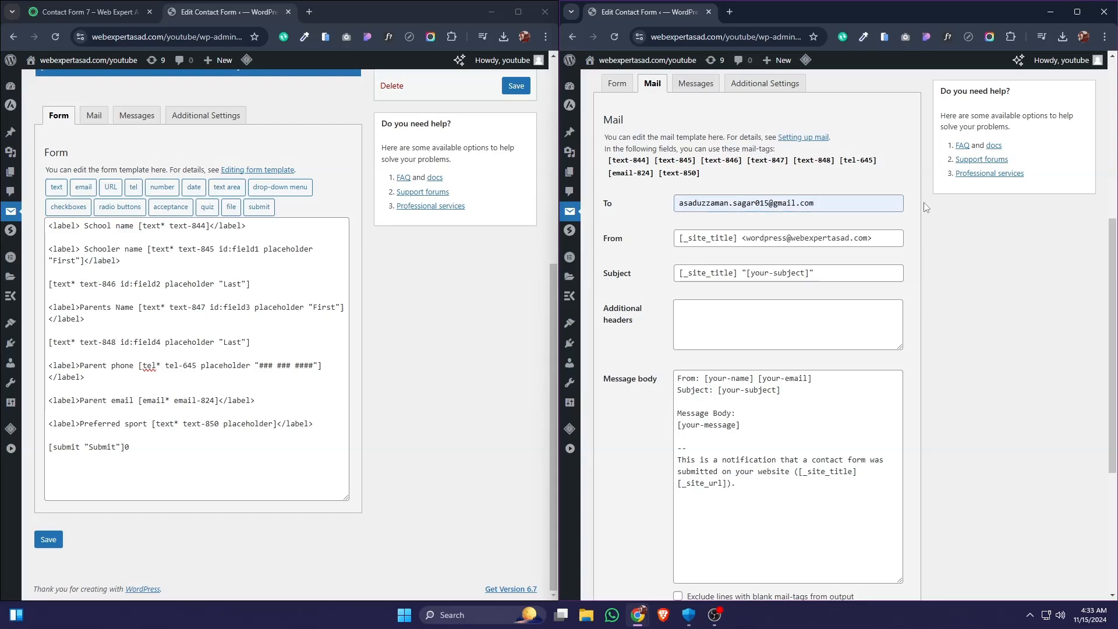
Replace [_site_title] in the From field with the sender name 'Form Submittion'.
drag(734, 239, 675, 240)
key(BackSpace)
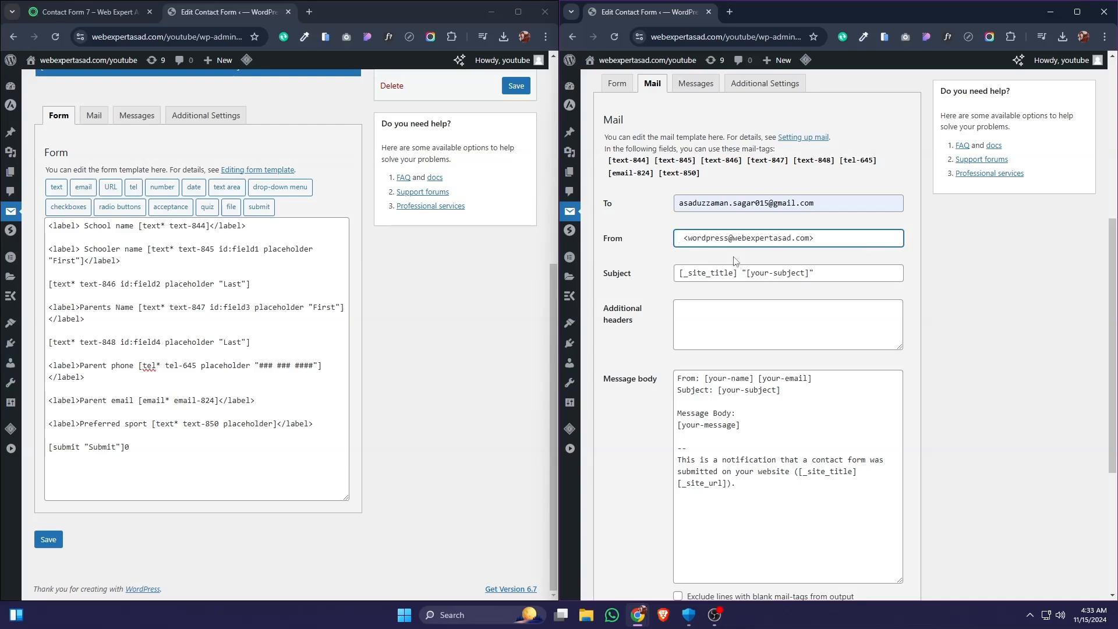
text(F)
text(orm S)
text(ubmiti)
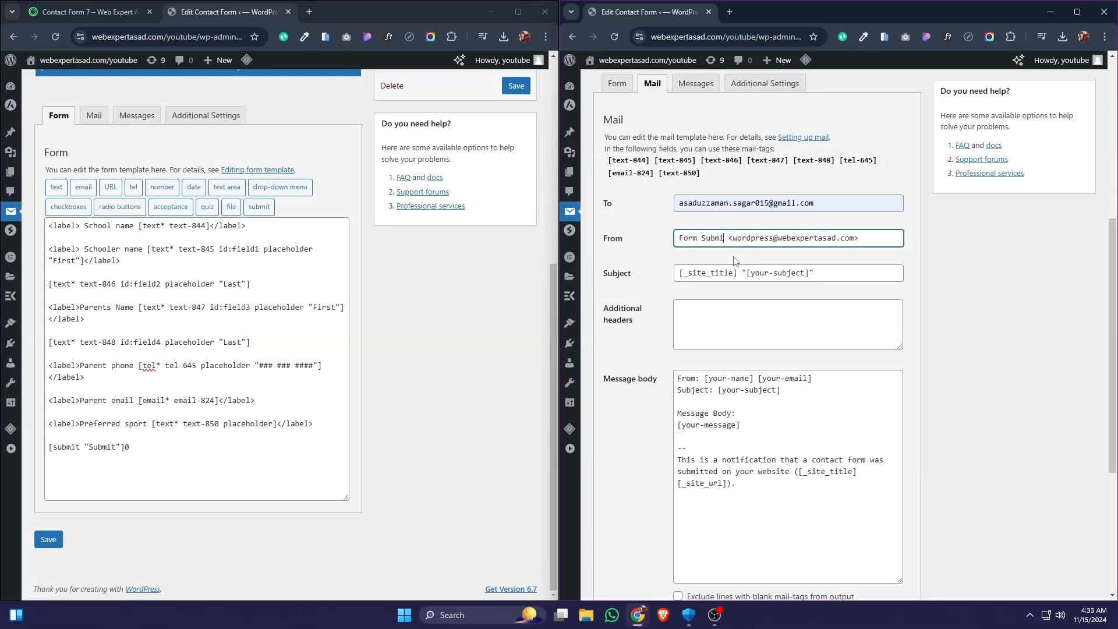
text(on)
key(Left)
key(Left)
key(Left)
text(t)
key(Right)
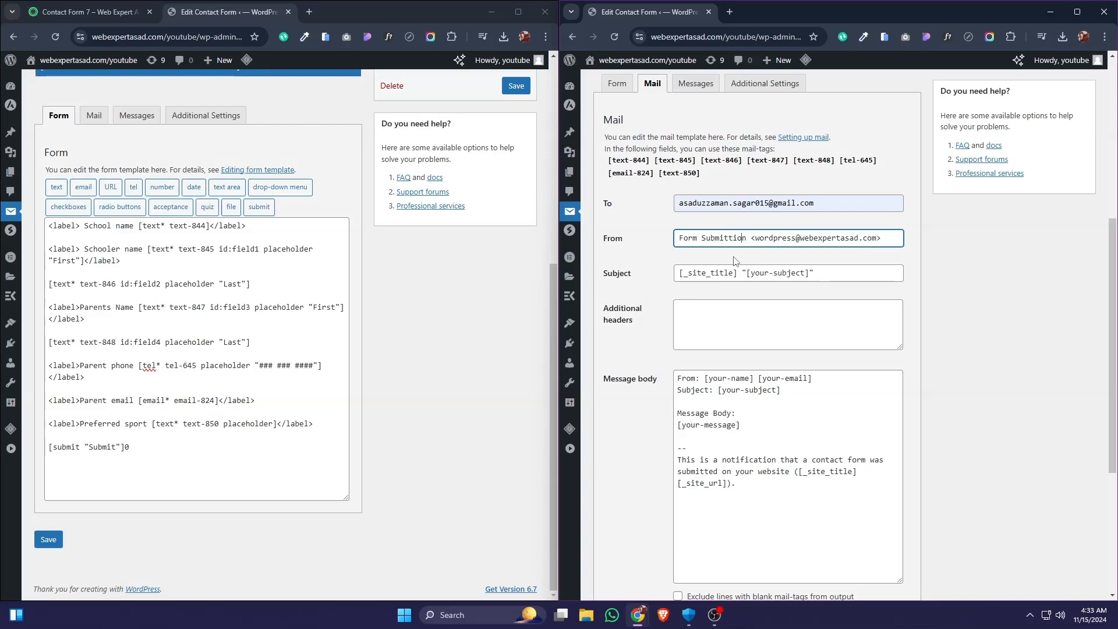
Change the mail Subject placeholders to read Youtube "Contact form 7".
click(736, 275)
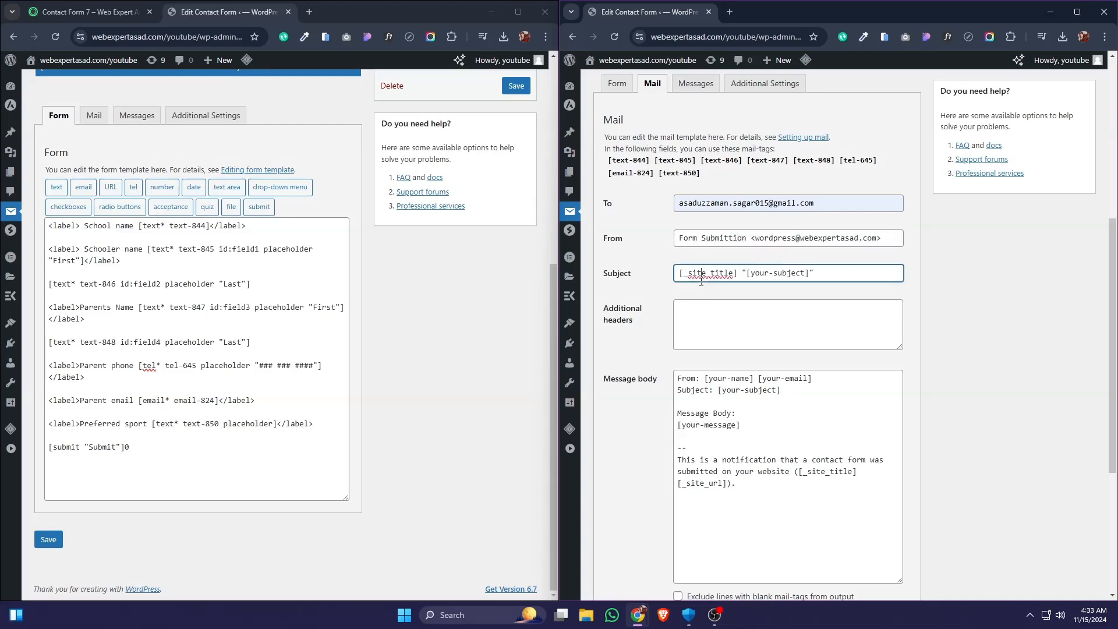
drag(736, 275, 672, 281)
click(737, 275)
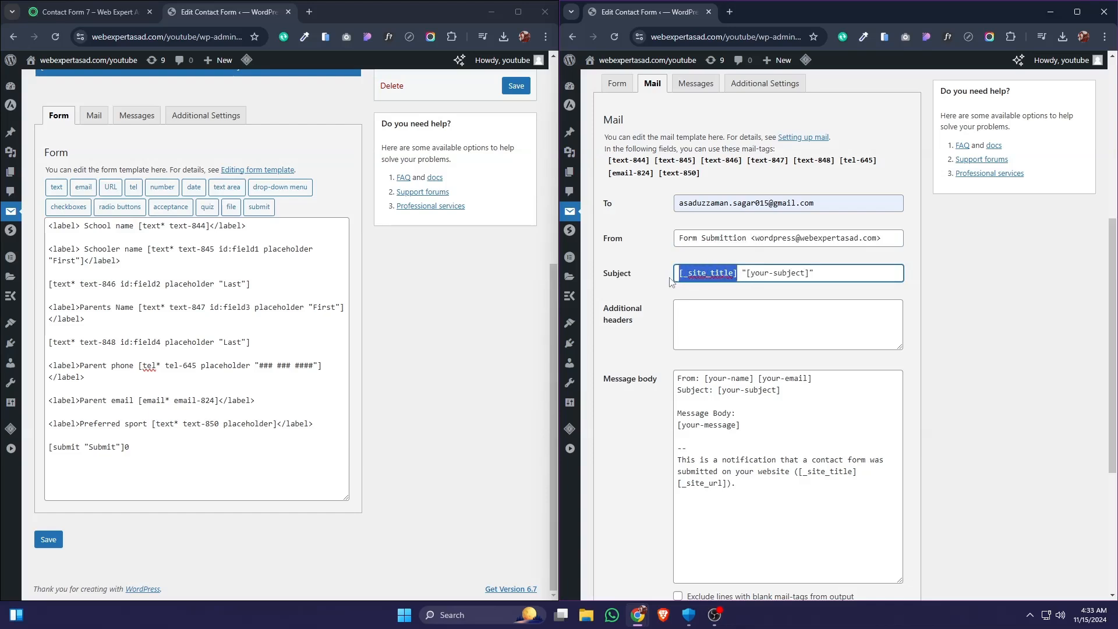
text(Youtube)
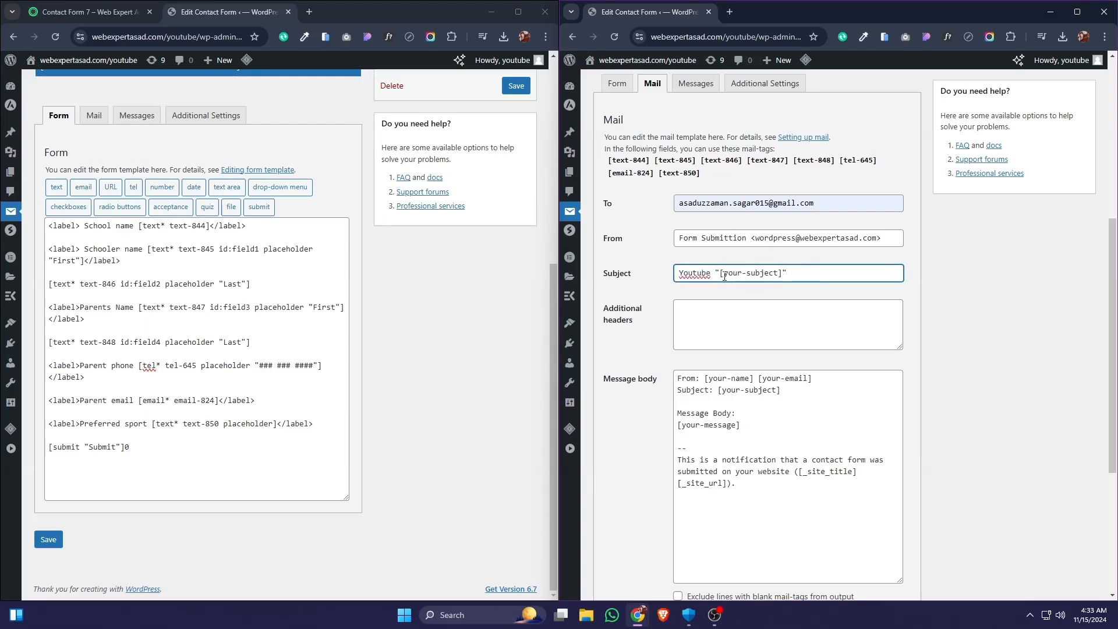
drag(725, 276, 782, 274)
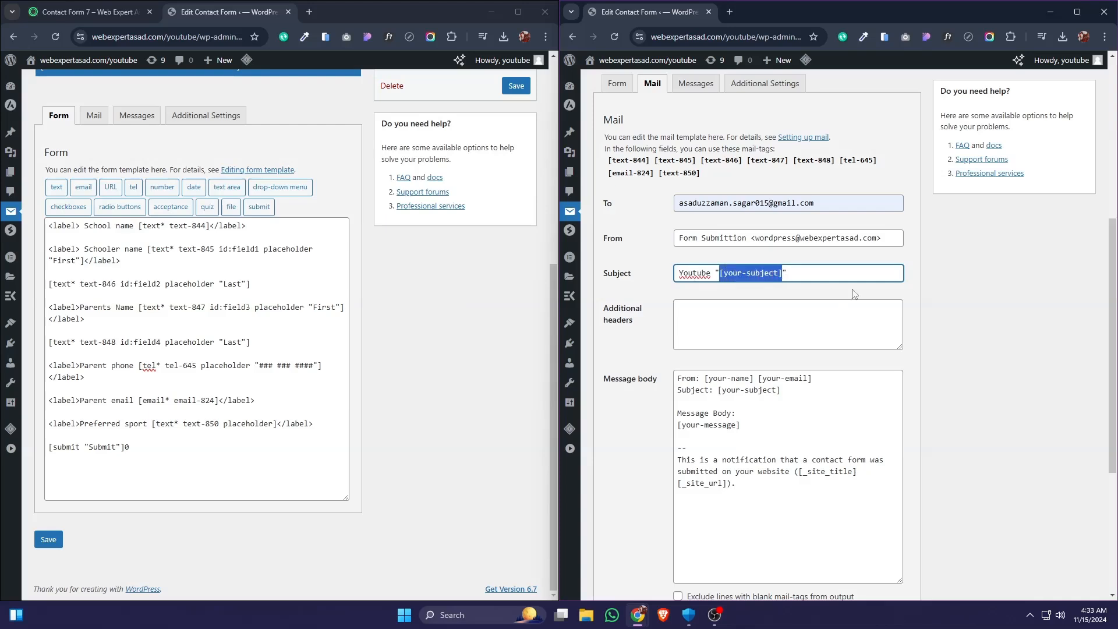
text(Contact f)
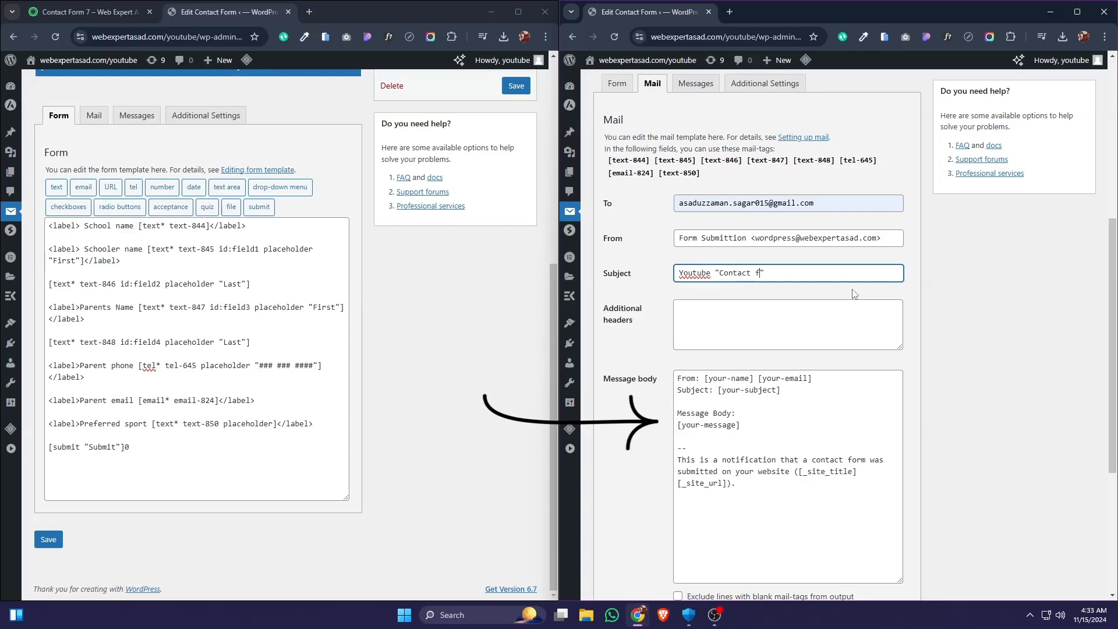
text(orm 7)
click(764, 412)
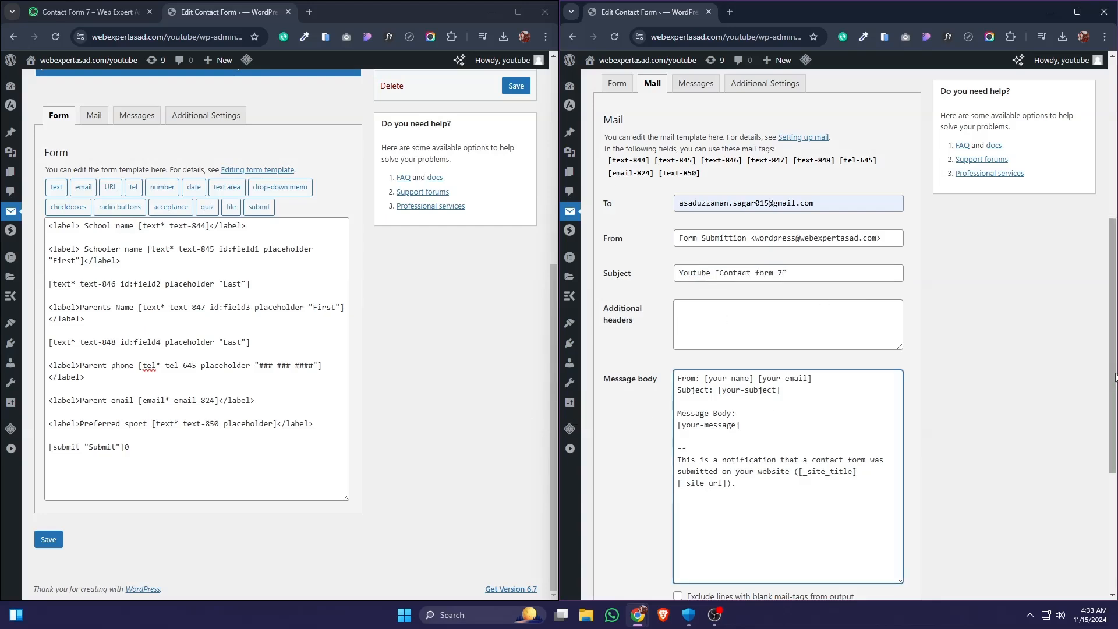
scroll(971, 402, down, 2)
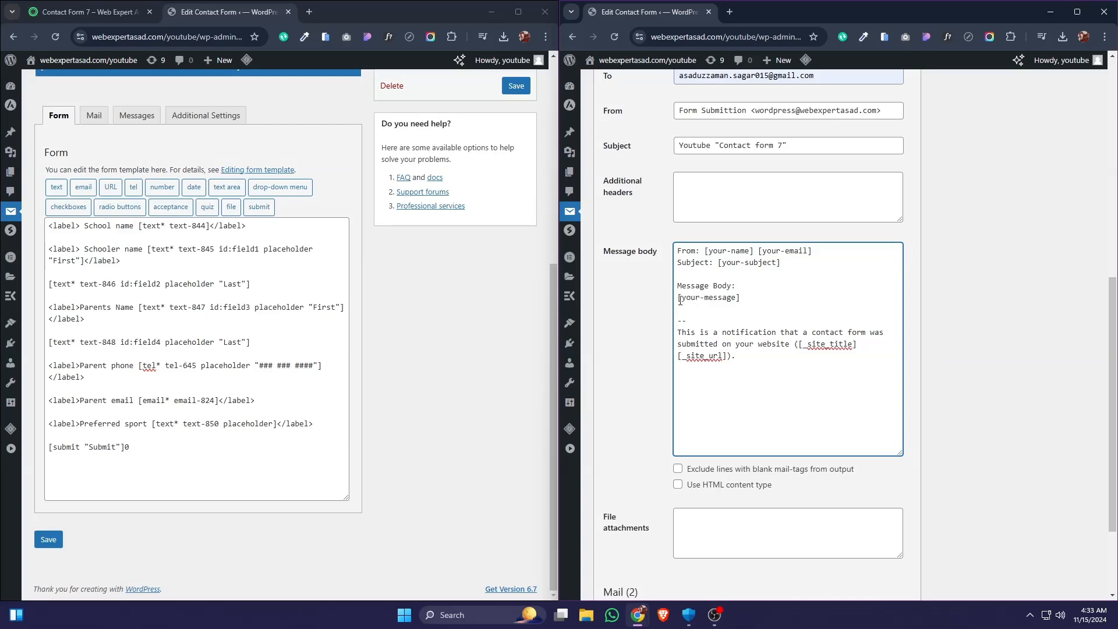
Replace the [your-message] placeholder with a 'School name:--> [text-844]' line.
drag(678, 298, 761, 302)
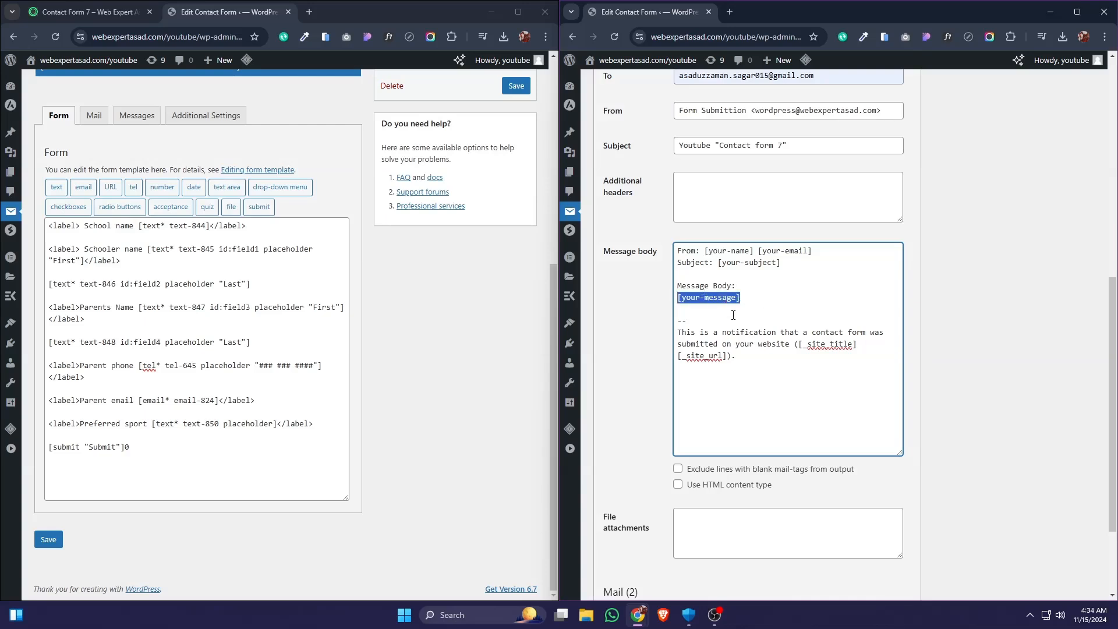
key(BackSpace)
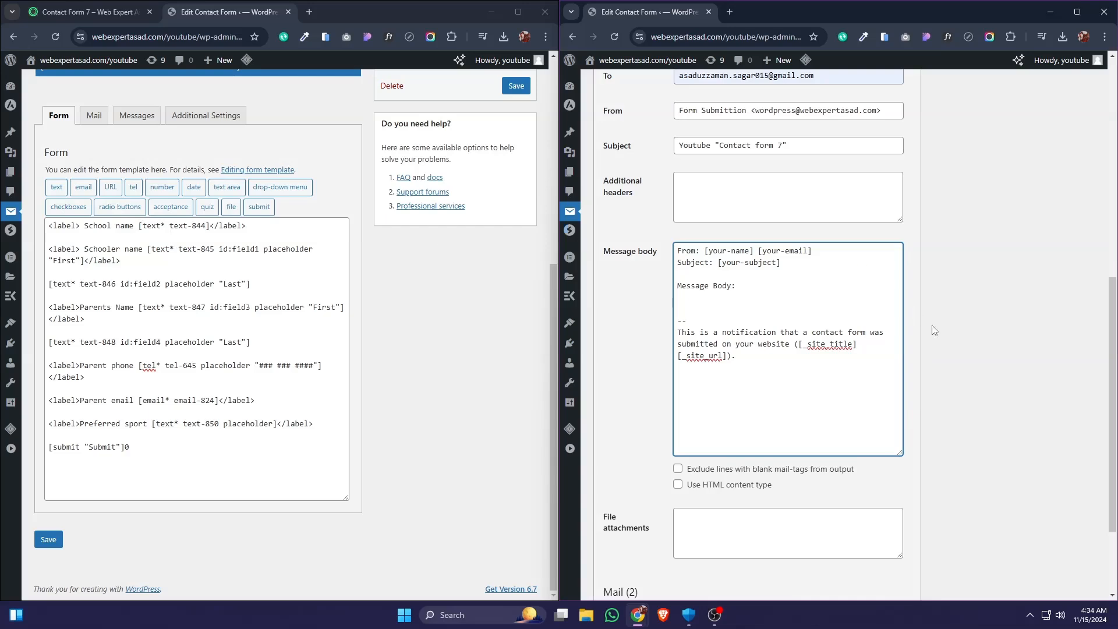
drag(1110, 365, 1114, 332)
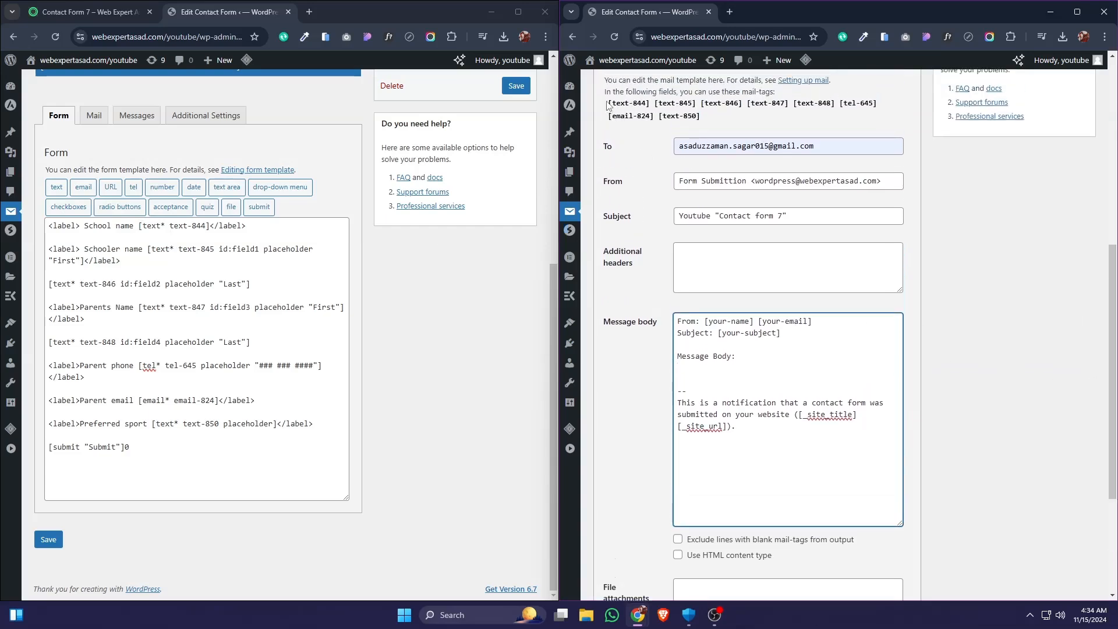
drag(607, 105, 650, 106)
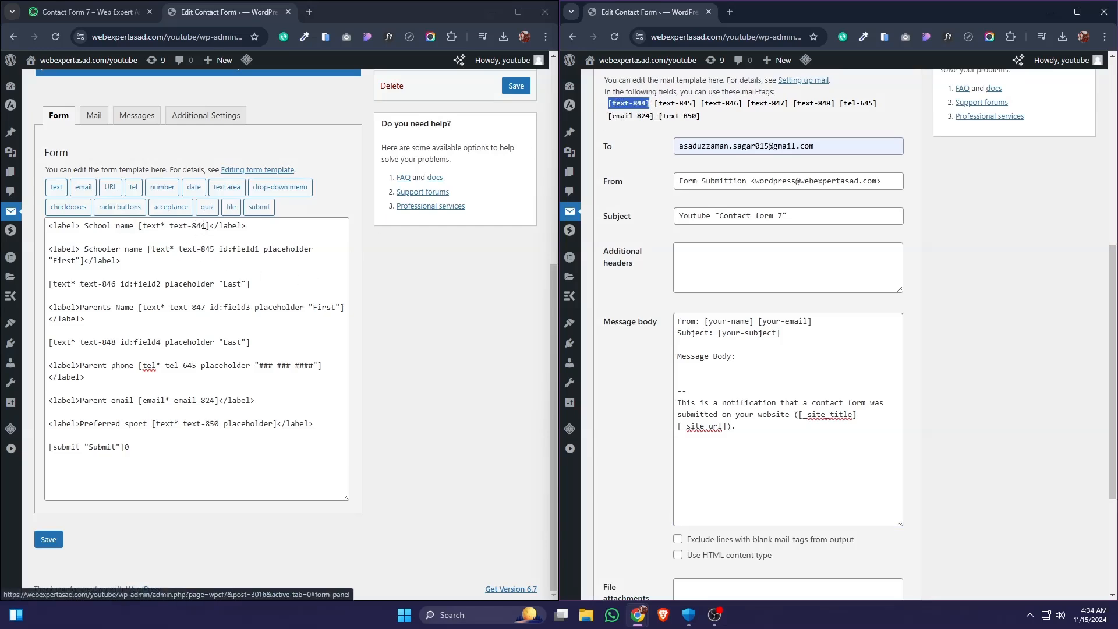
right_click(628, 106)
click(676, 123)
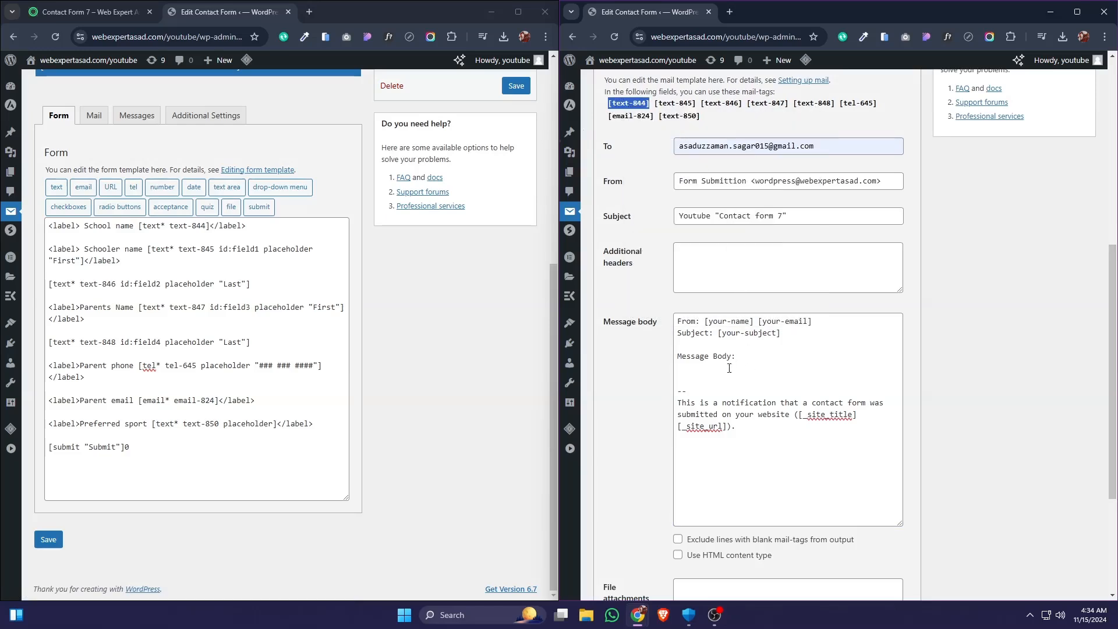
click(697, 372)
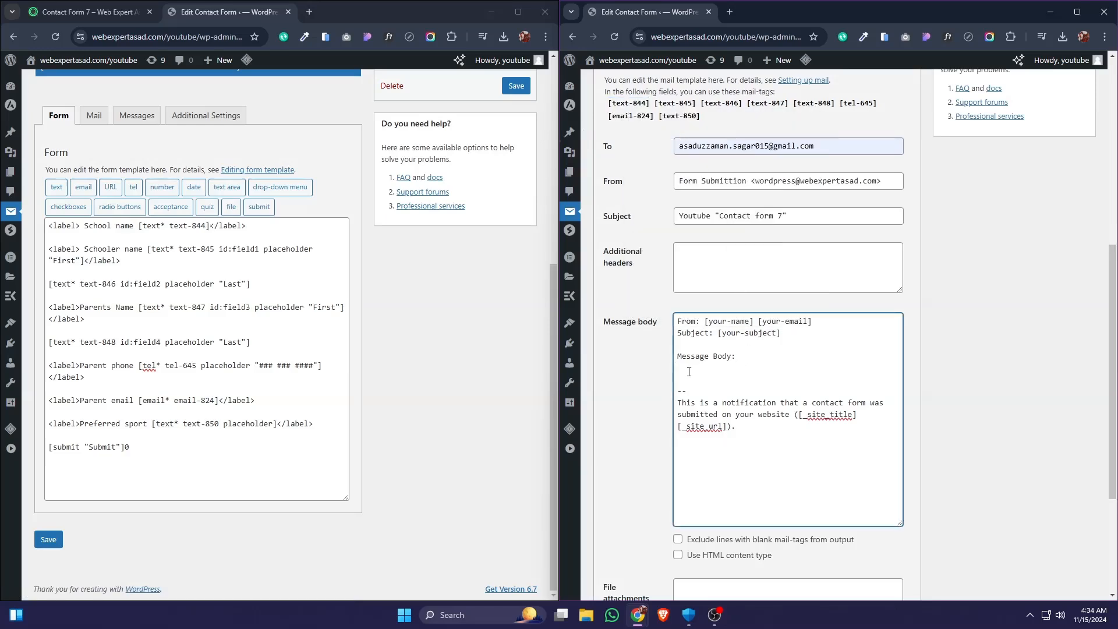
right_click(689, 371)
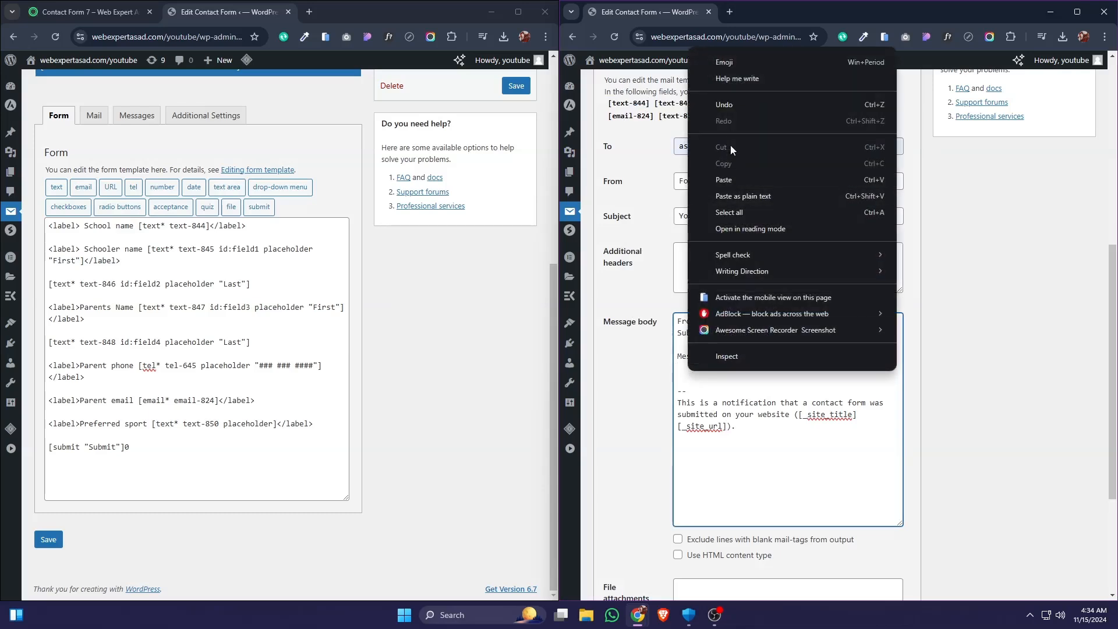
click(724, 180)
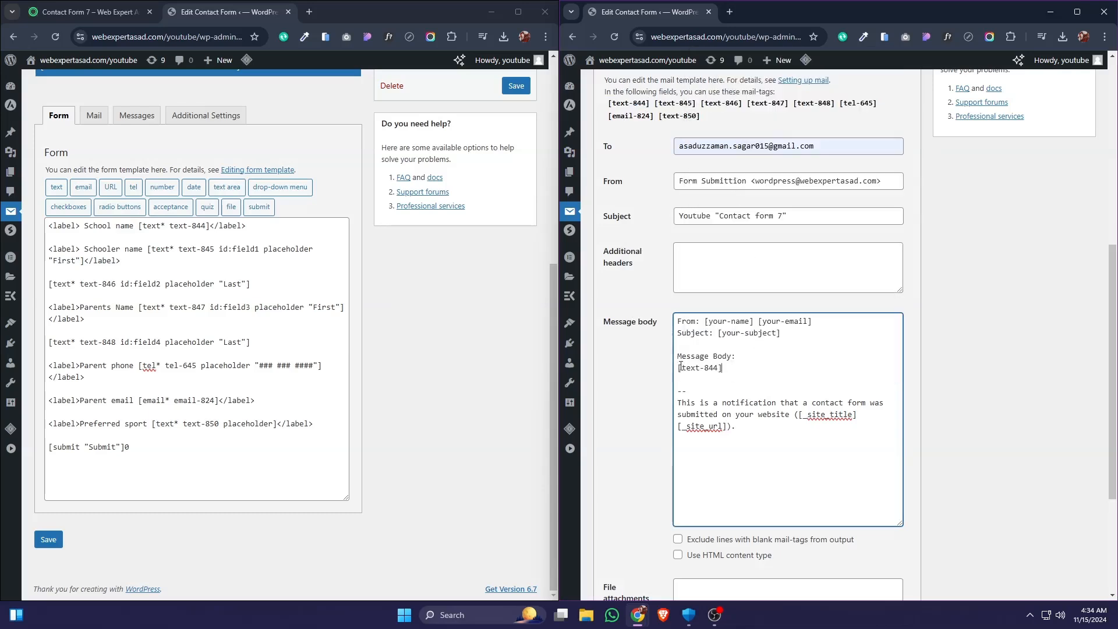
drag(84, 226, 133, 232)
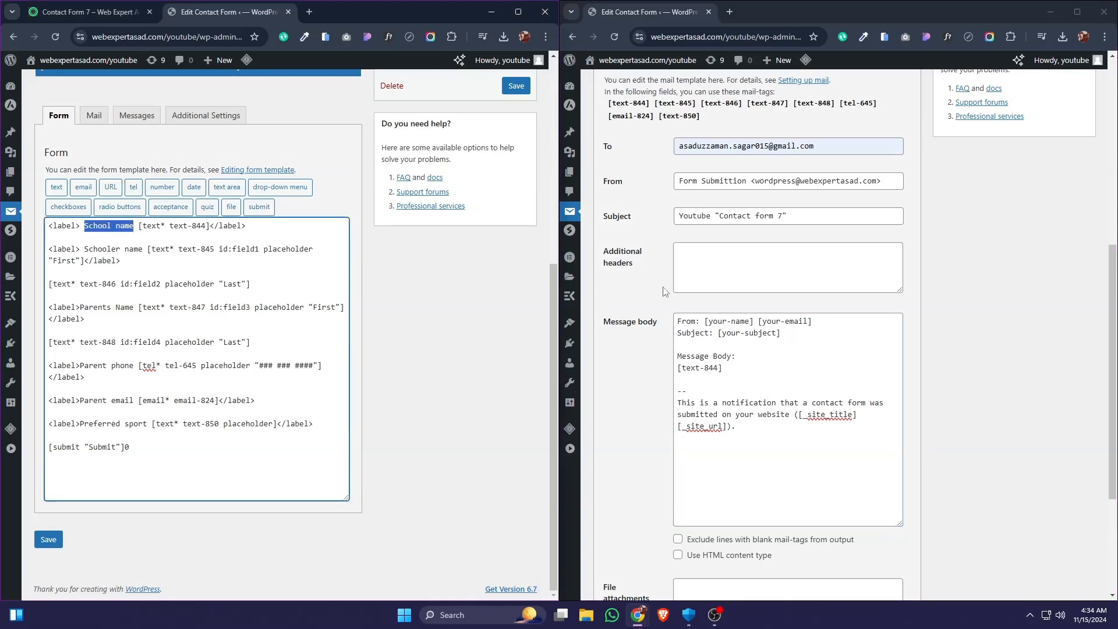
click(679, 367)
key(ctrl+v)
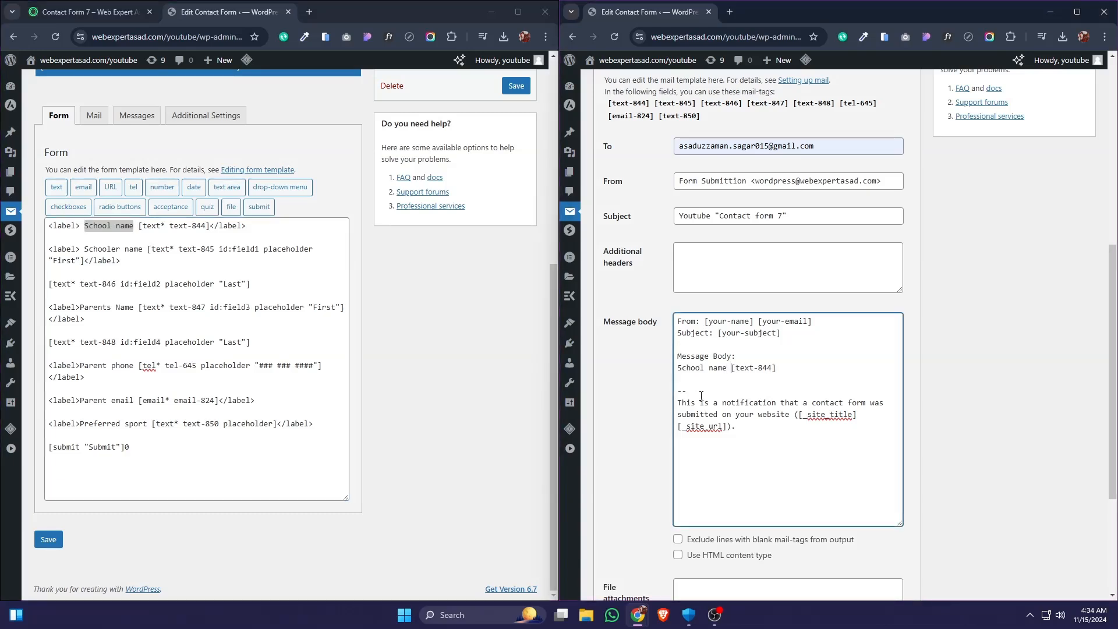
text(:-->)
Add a Schooler name line with the First([text-845]) mail-tag.
click(113, 238)
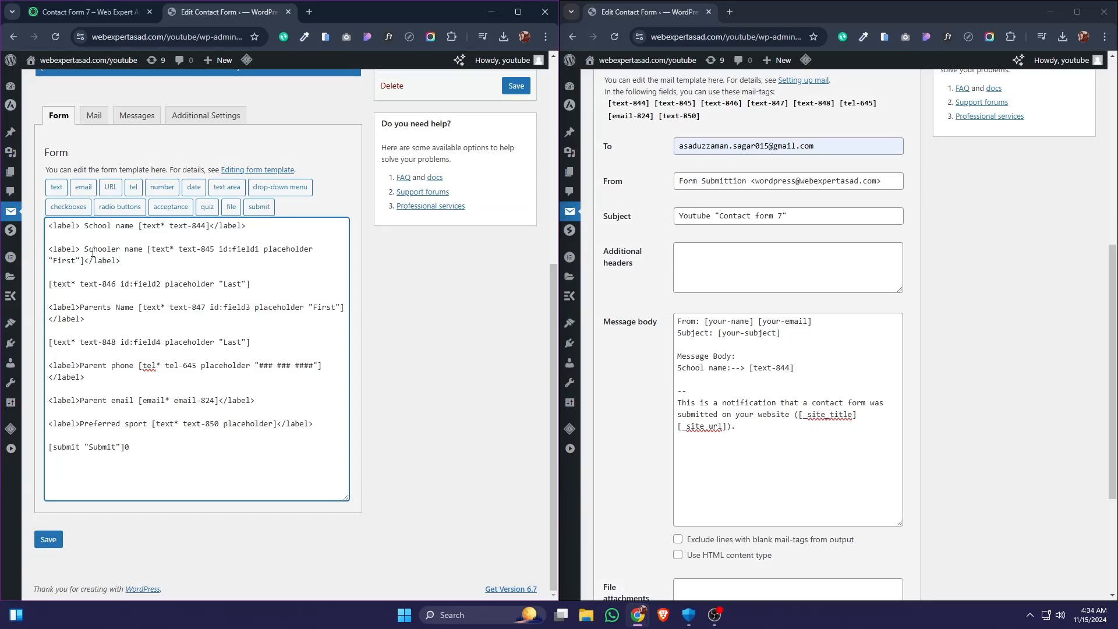
drag(85, 249, 143, 253)
click(682, 384)
key(ctrl+v)
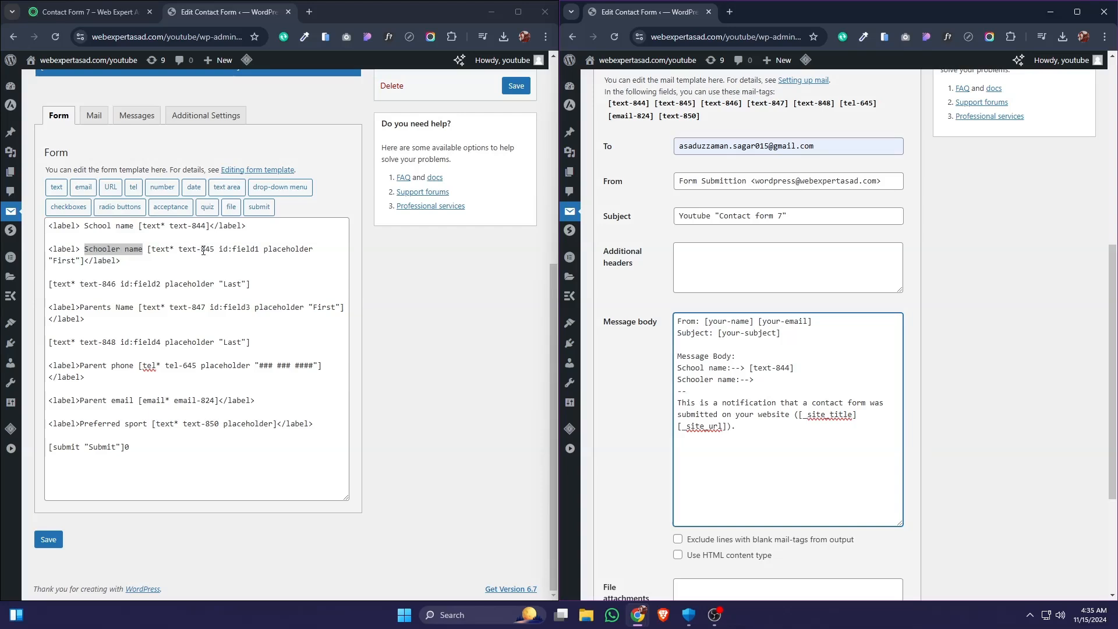
drag(201, 249, 215, 249)
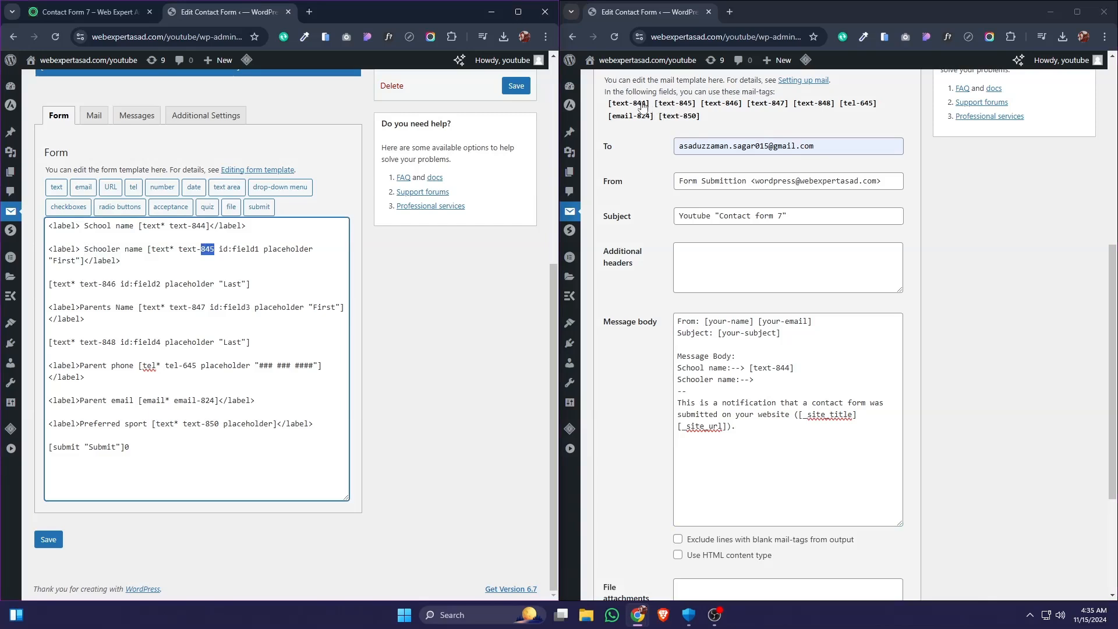
drag(655, 105, 695, 111)
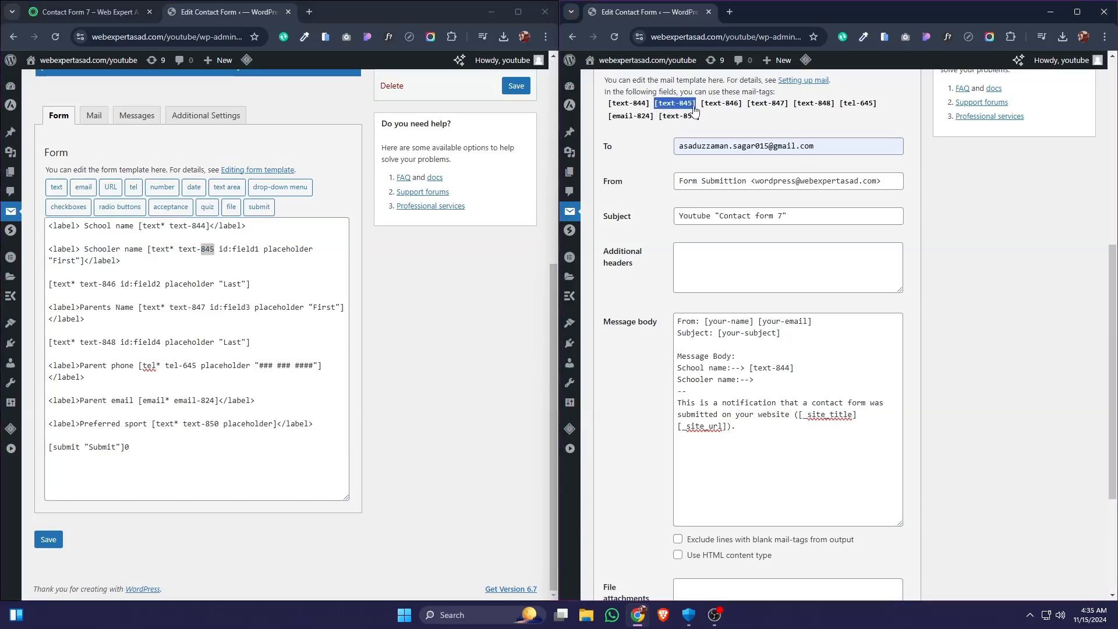
click(764, 382)
key(ctrl+v)
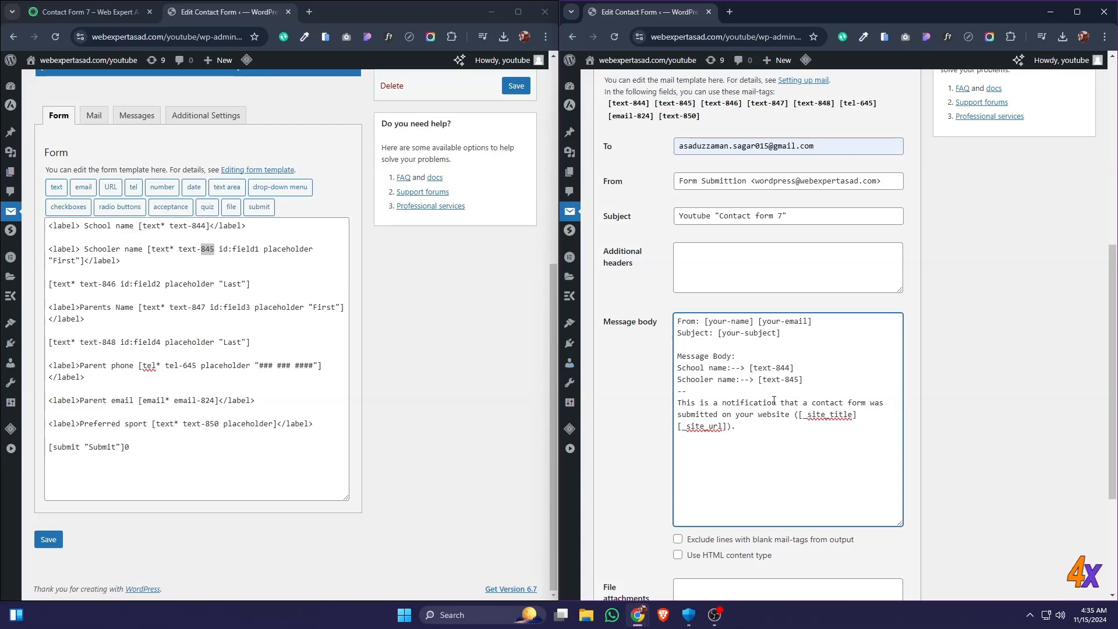
text(First)
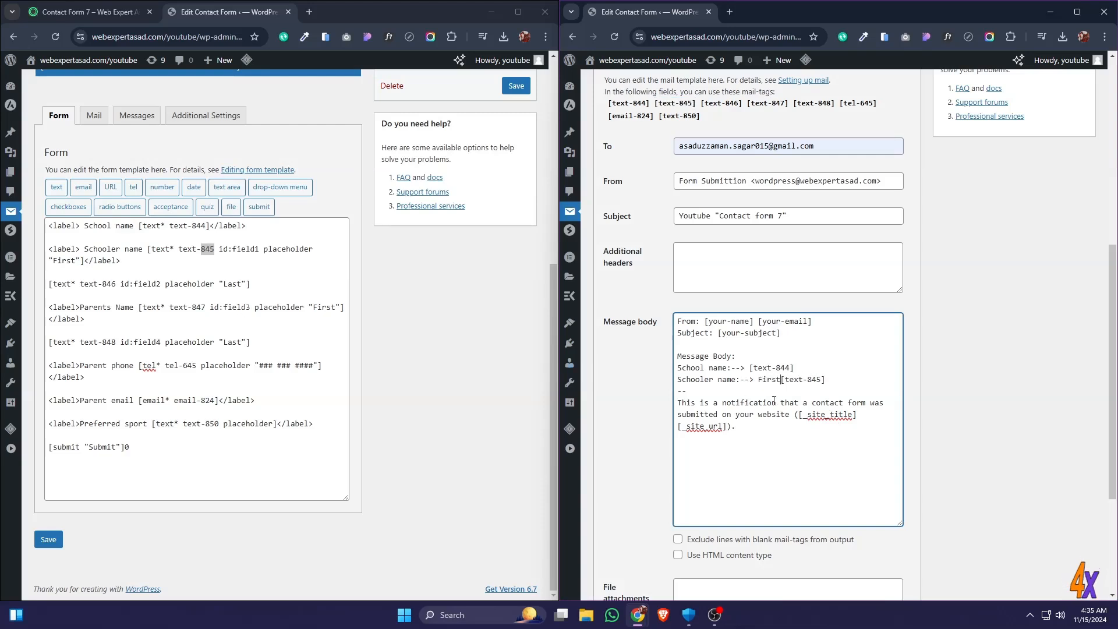
text(()
Finish the Schooler name line with Last([text-846]) and start a new line.
key(End)
text() La)
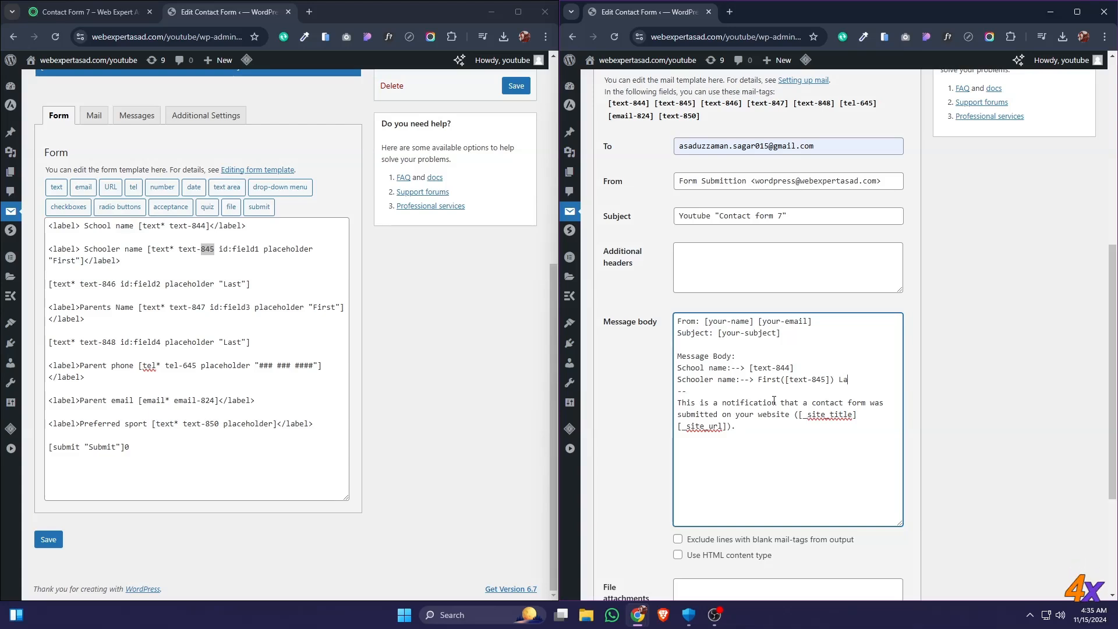
text(st())
key(Left)
drag(117, 284, 80, 283)
click(731, 105)
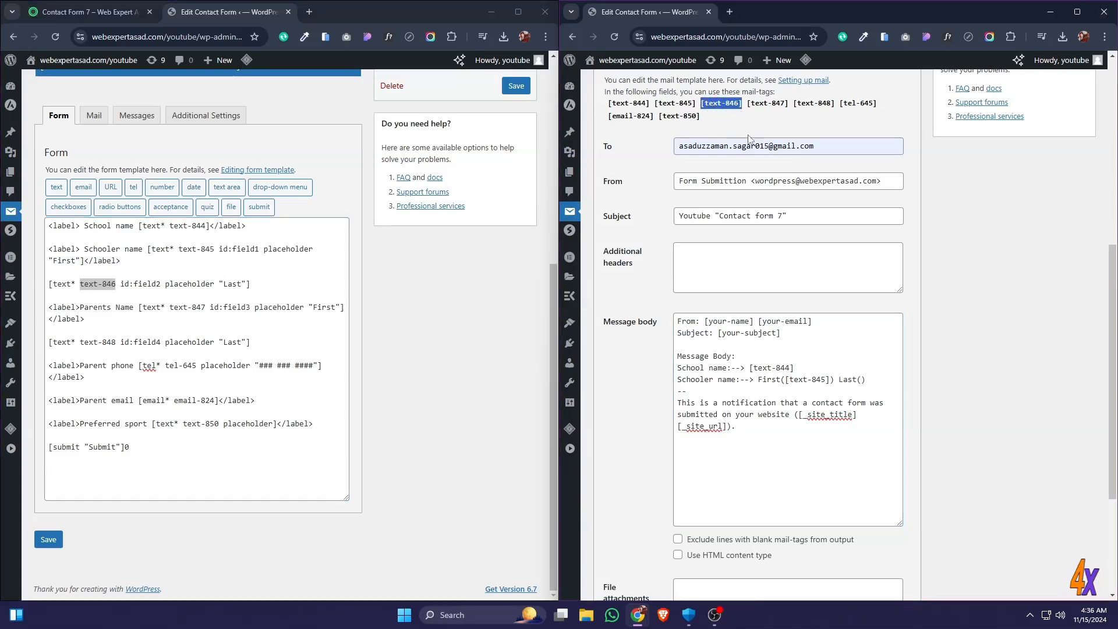
key(ctrl+c)
click(861, 379)
key(ctrl+v)
click(712, 404)
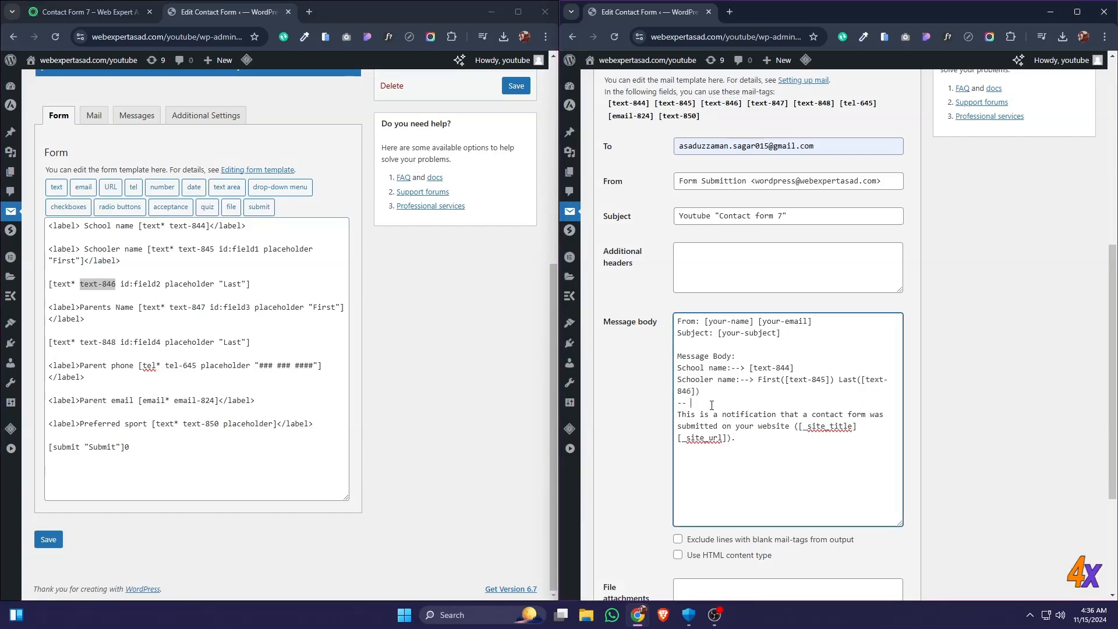
key(Return)
Add a 'Parents Name:--> First([text-847])' line to the message body.
drag(80, 309, 133, 308)
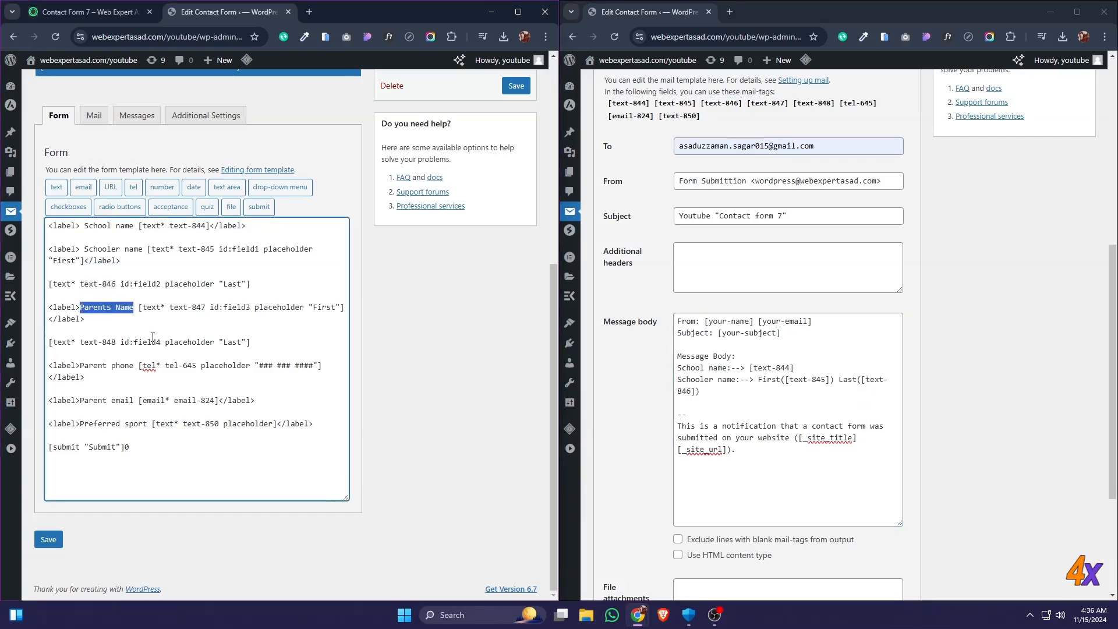
key(ctrl+c)
click(737, 403)
key(ctrl+v)
text(:--> First())
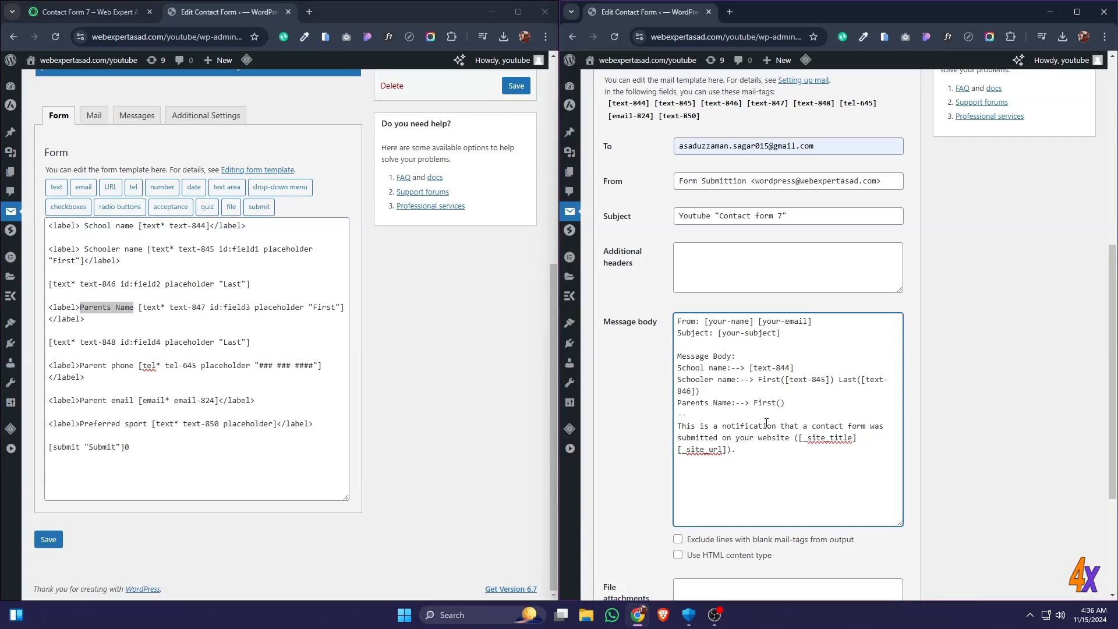
drag(169, 308, 206, 308)
drag(747, 107, 788, 109)
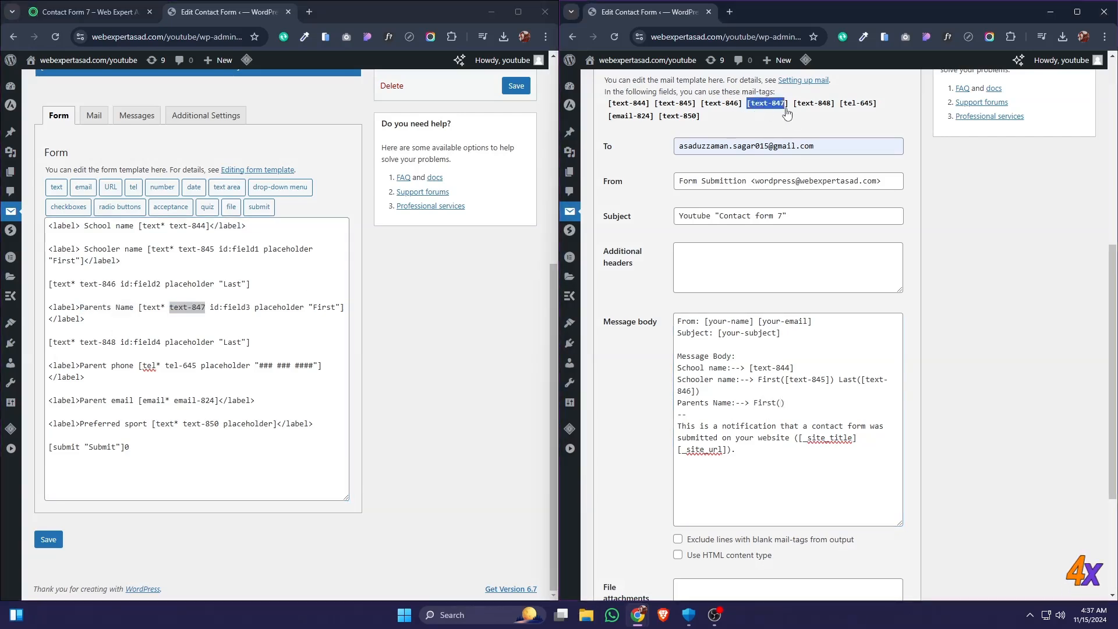
key(ctrl+c)
click(780, 404)
key(ctrl+v)
Complete the Parents Name line with Last([text-848]).
drag(79, 342, 116, 343)
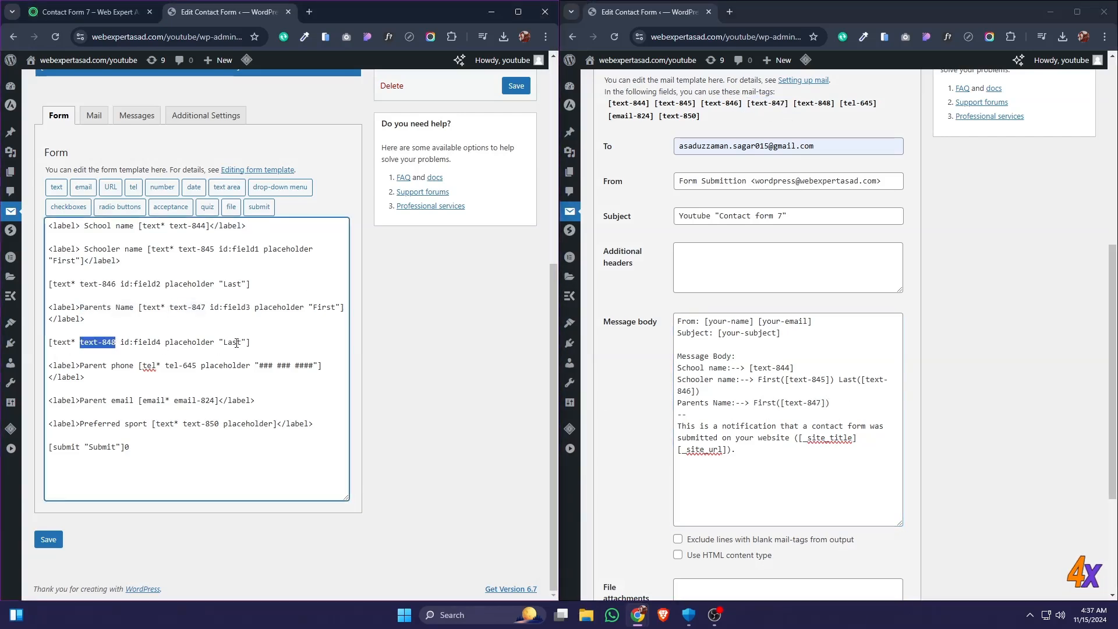
click(814, 103)
key(ctrl+c)
click(854, 403)
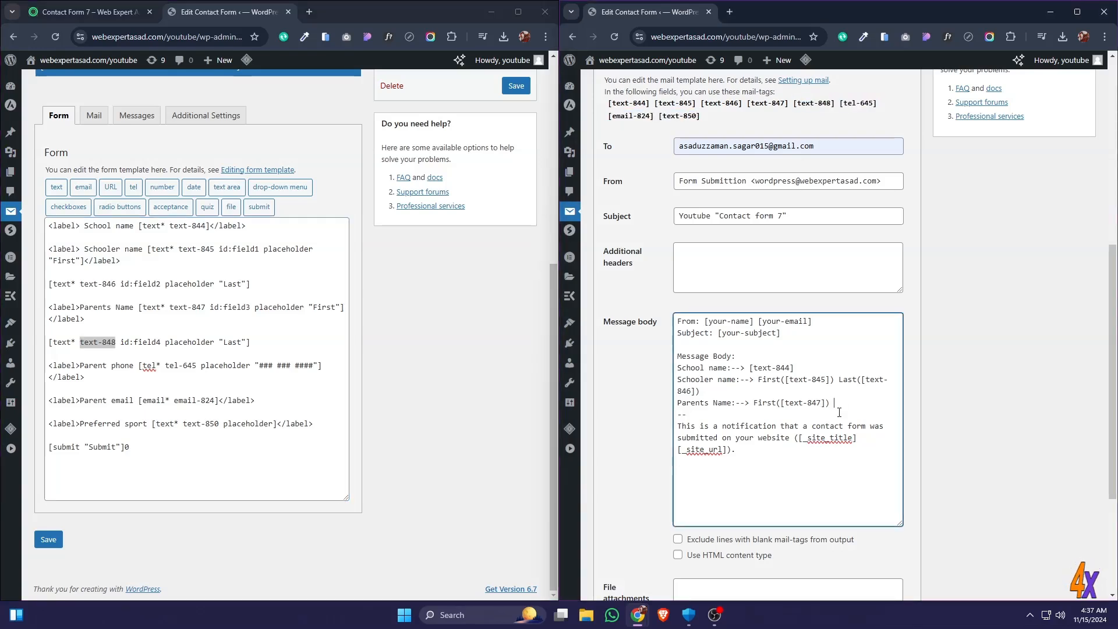
text(Last()
key(ctrl+v)
text())
key(Return)
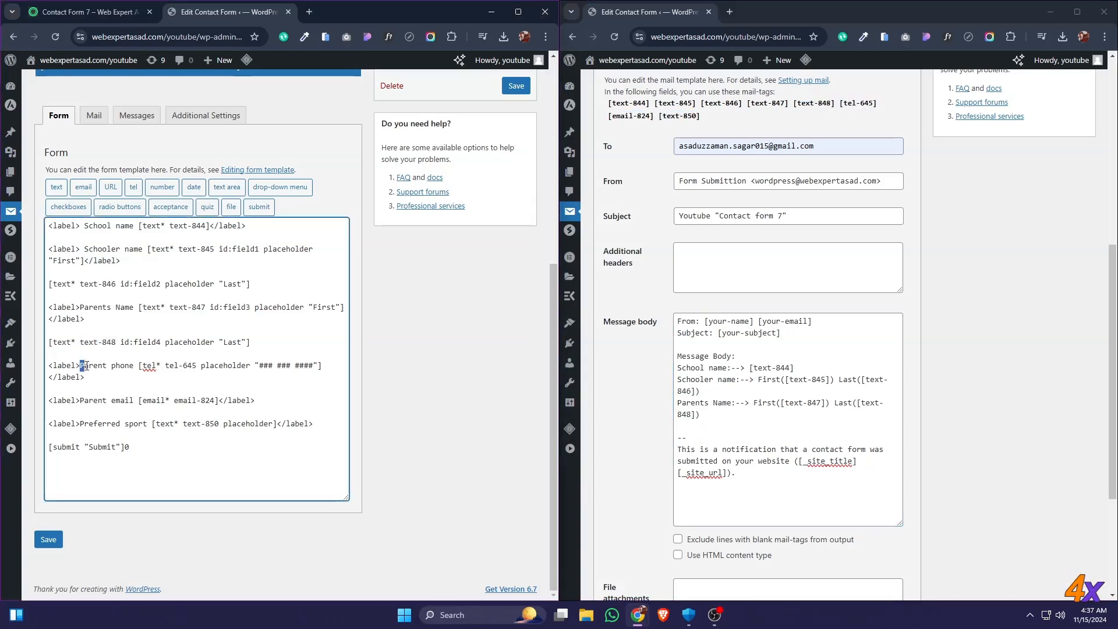
Add a 'Parent phone--> [tel-645]' line.
drag(80, 365, 133, 365)
key(ctrl+c)
click(748, 427)
key(ctrl+v)
text(-->)
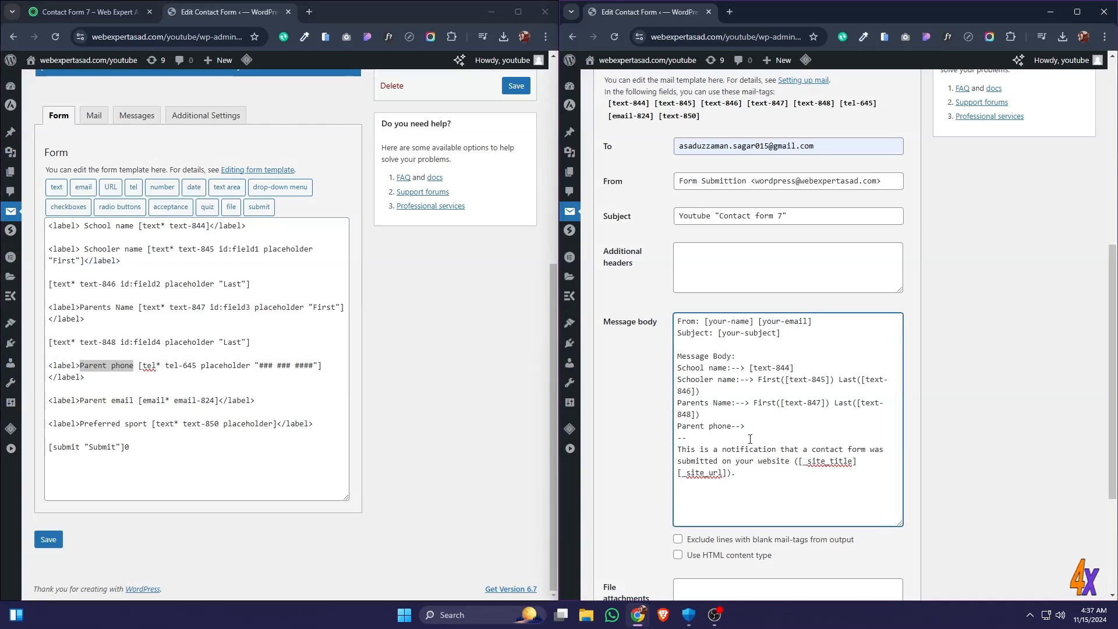
drag(166, 365, 197, 366)
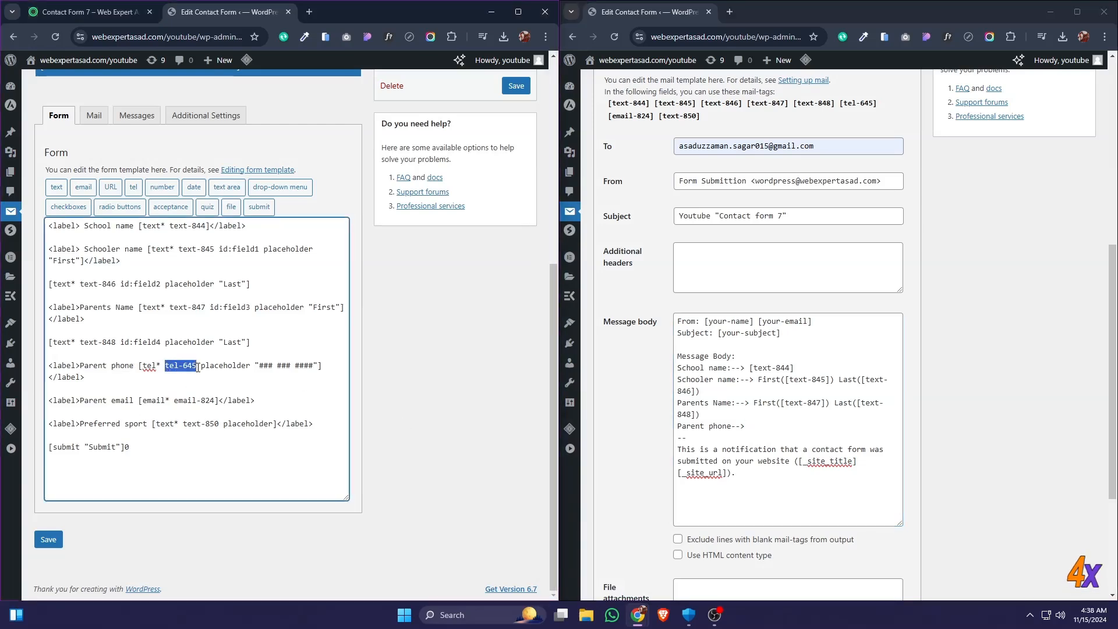
click(858, 103)
click(748, 429)
key(ctrl+v)
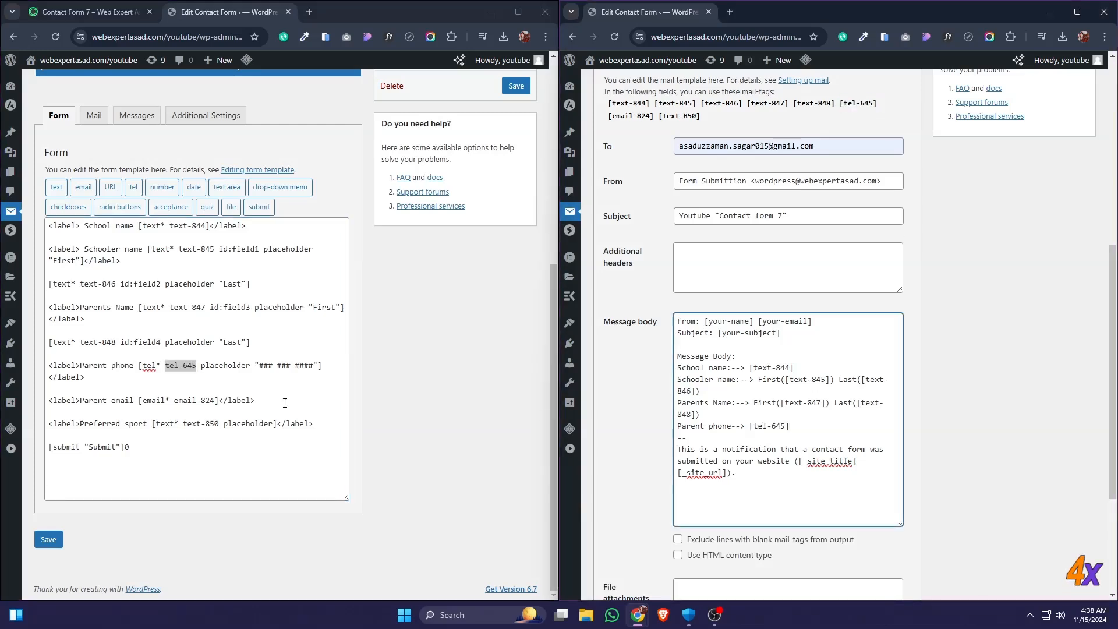
Add a 'Parent email--> [email-824]' line.
drag(79, 400, 214, 401)
click(799, 429)
key(Return)
key(ctrl+v)
text(-)
click(631, 116)
key(ctrl+c)
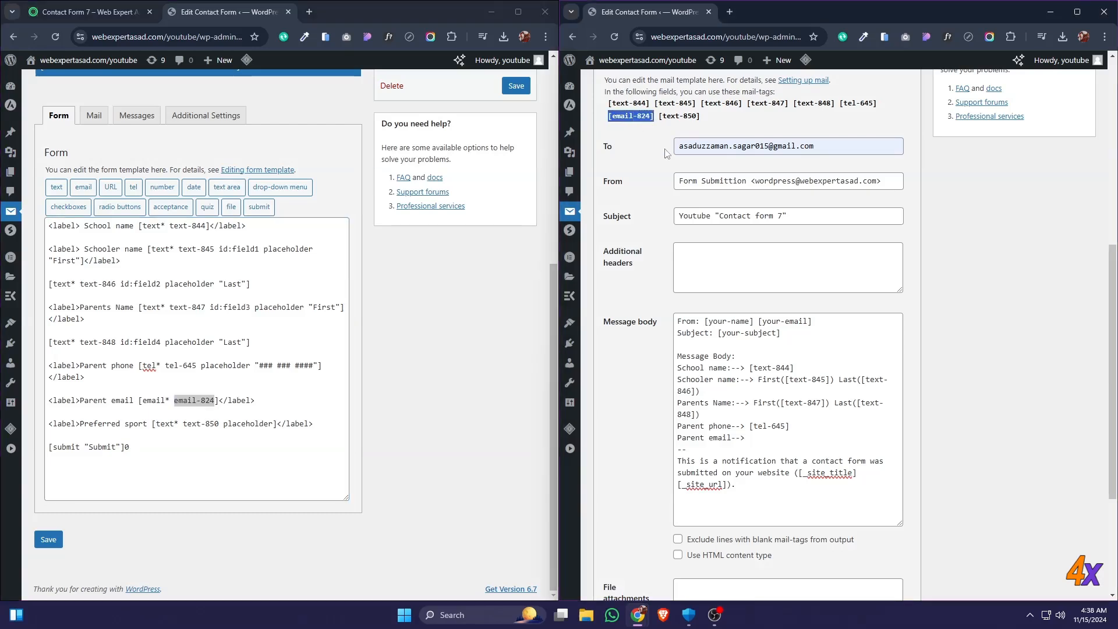
click(763, 438)
key(ctrl+v)
Add a 'Preferred sport--> [text-850]' line.
drag(80, 423, 147, 424)
key(ctrl+c)
click(813, 443)
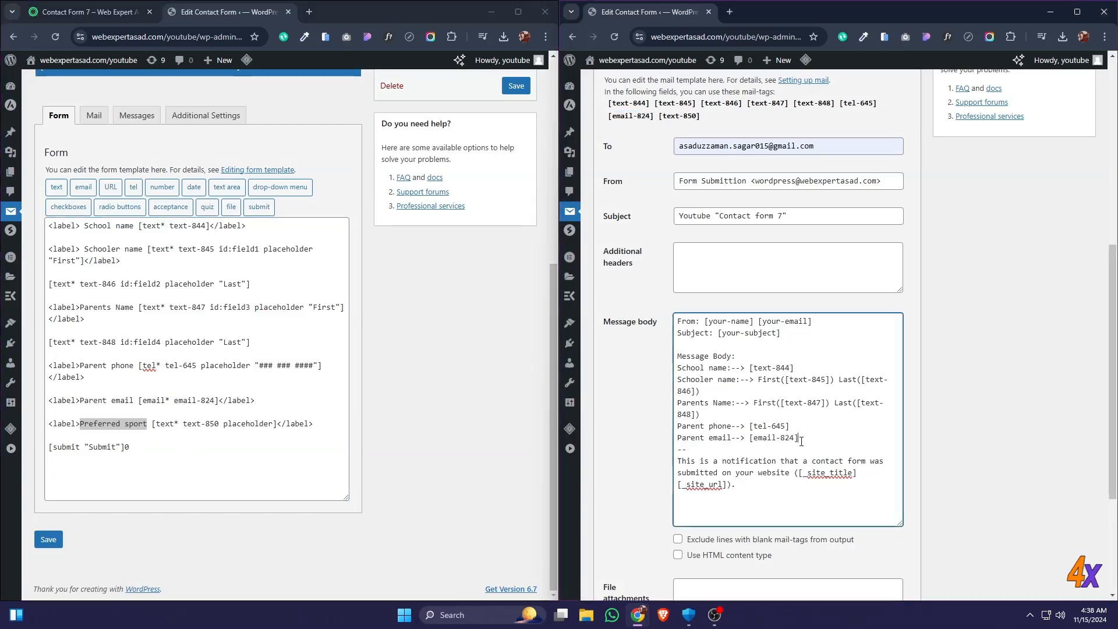
key(Return)
key(ctrl+v)
text(--)
key(BackSpace)
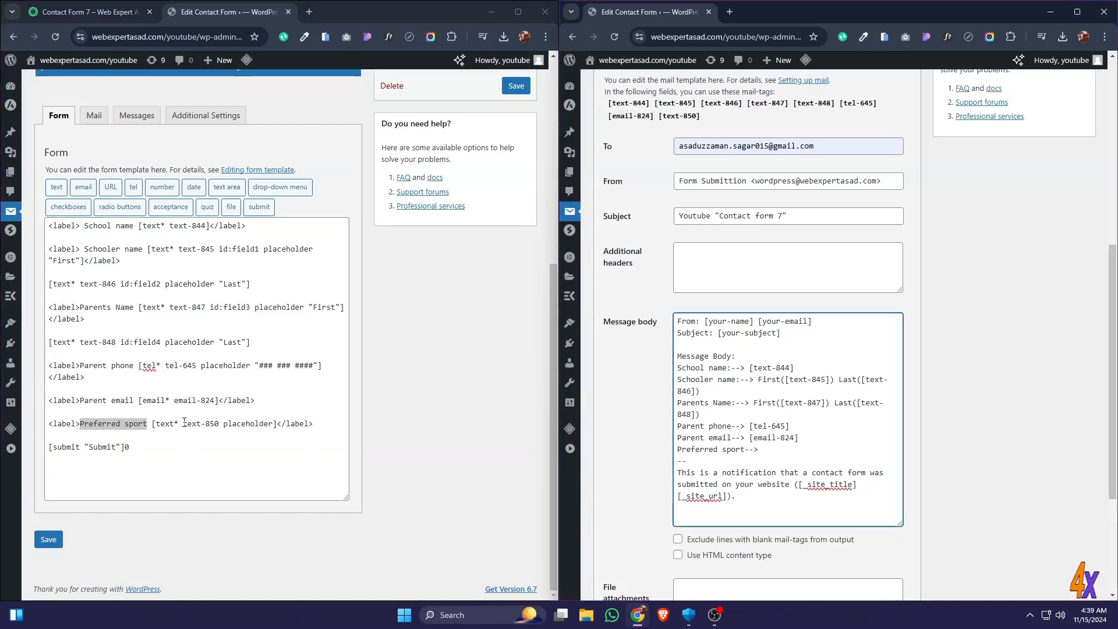
drag(183, 424, 219, 424)
click(679, 116)
key(ctrl+c)
click(774, 452)
key(ctrl+v)
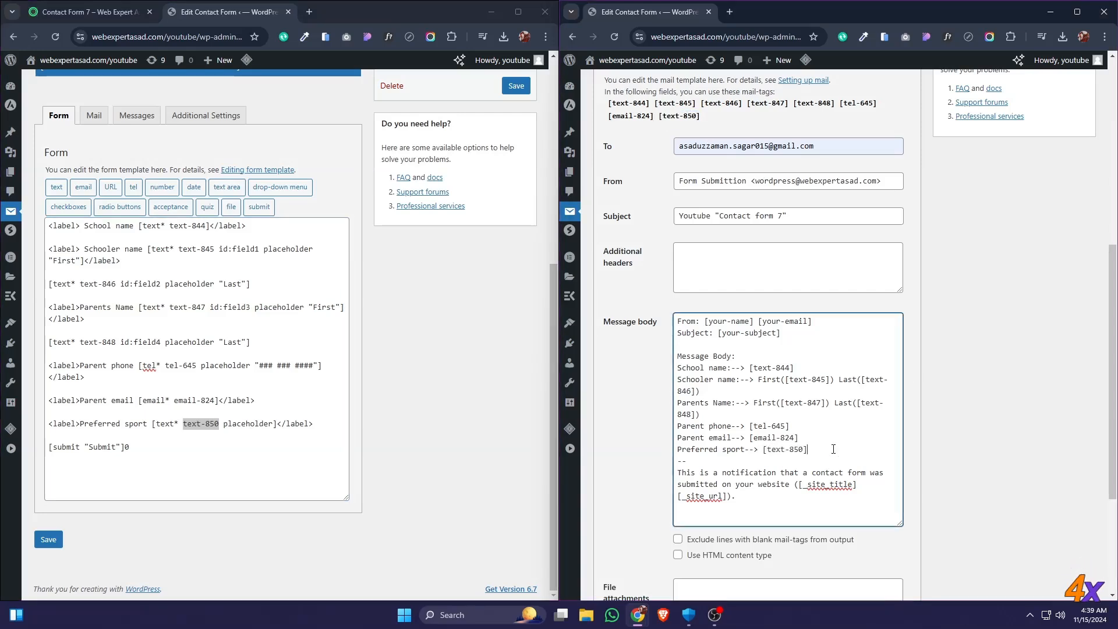
key(Return)
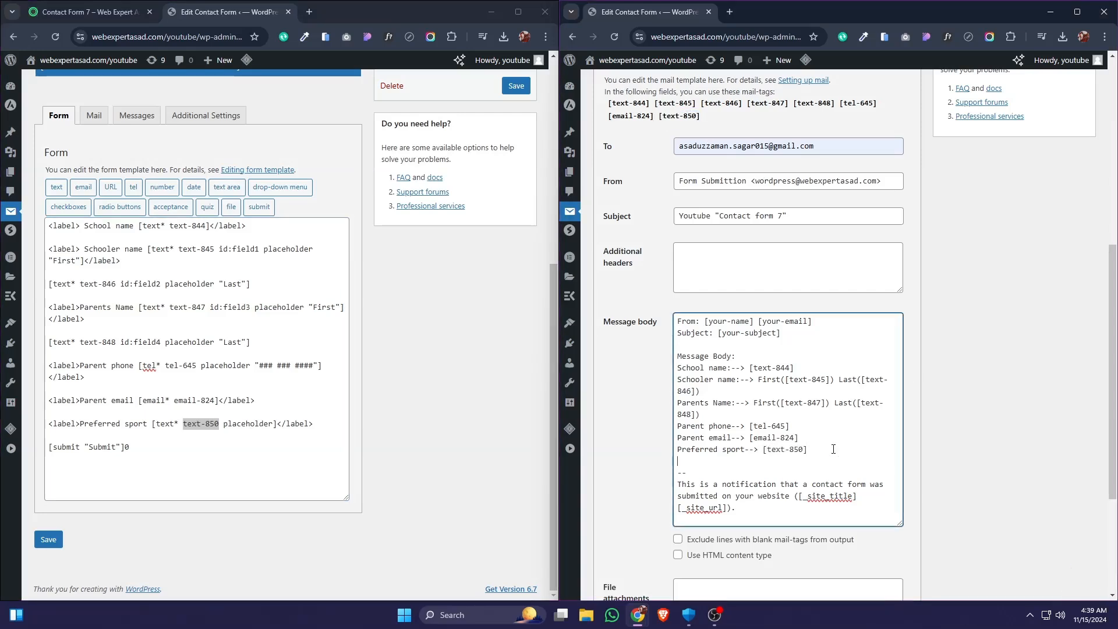
Type an asterisk divider line '*************@***************' below the fields.
text(*************@***************)
drag(741, 461, 830, 457)
click(754, 459)
click(830, 456)
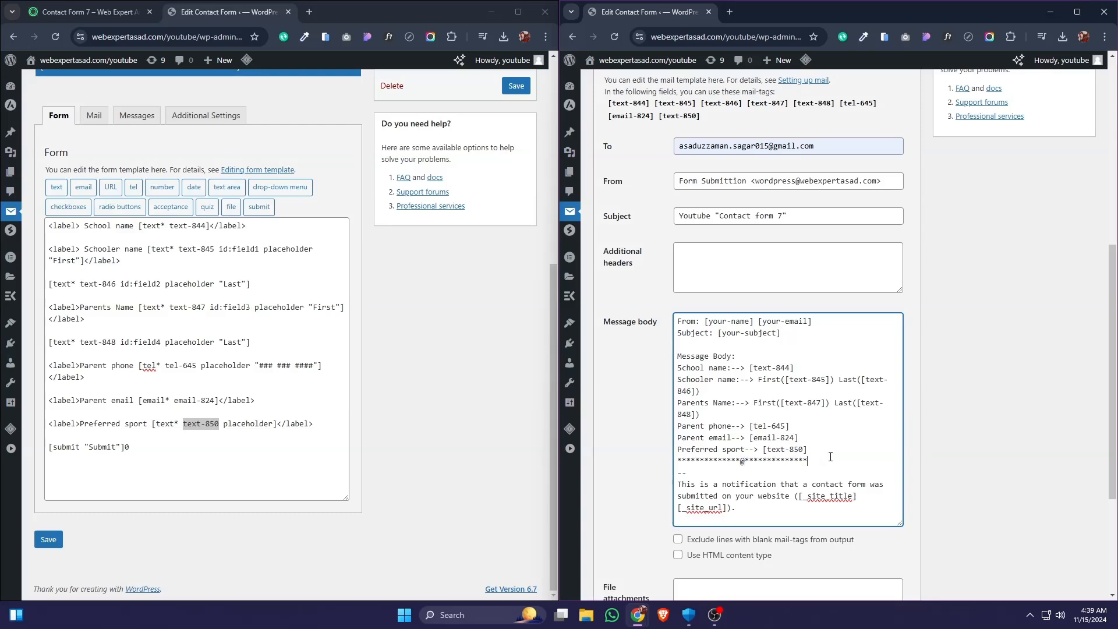
scroll(1070, 361, up, 2)
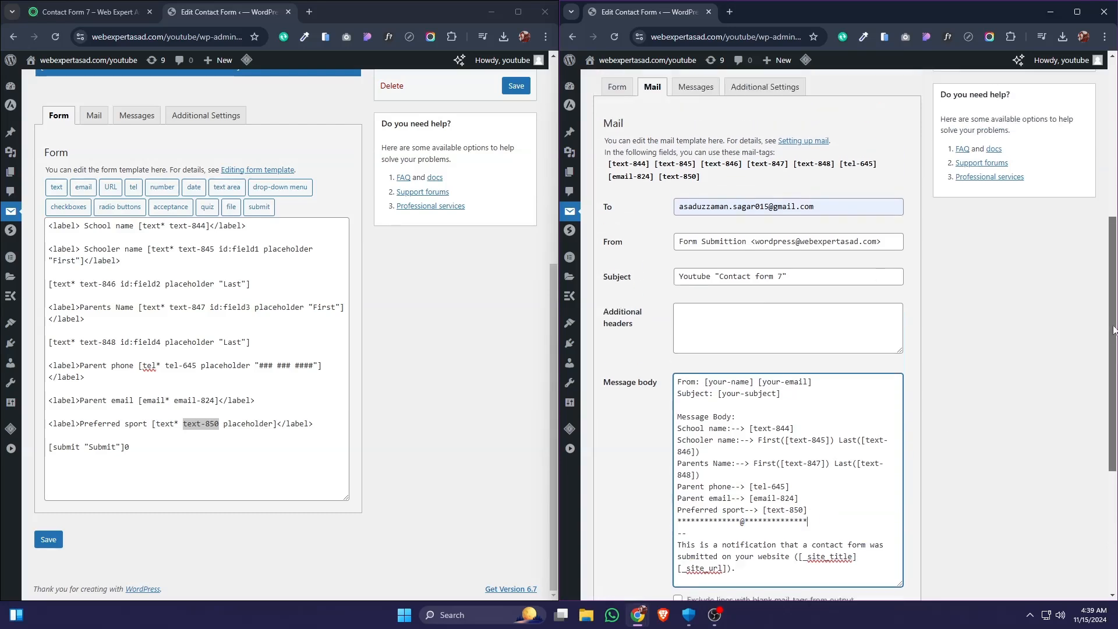
Save the mail settings, then open the Contact Us page with Edit with Elementor.
click(1072, 112)
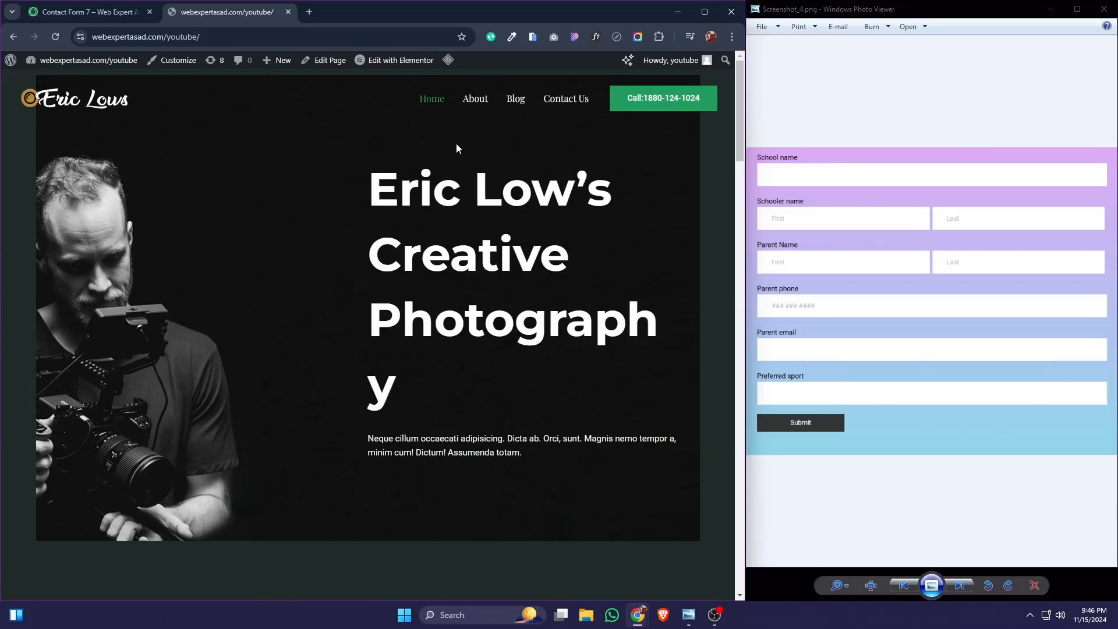
click(560, 100)
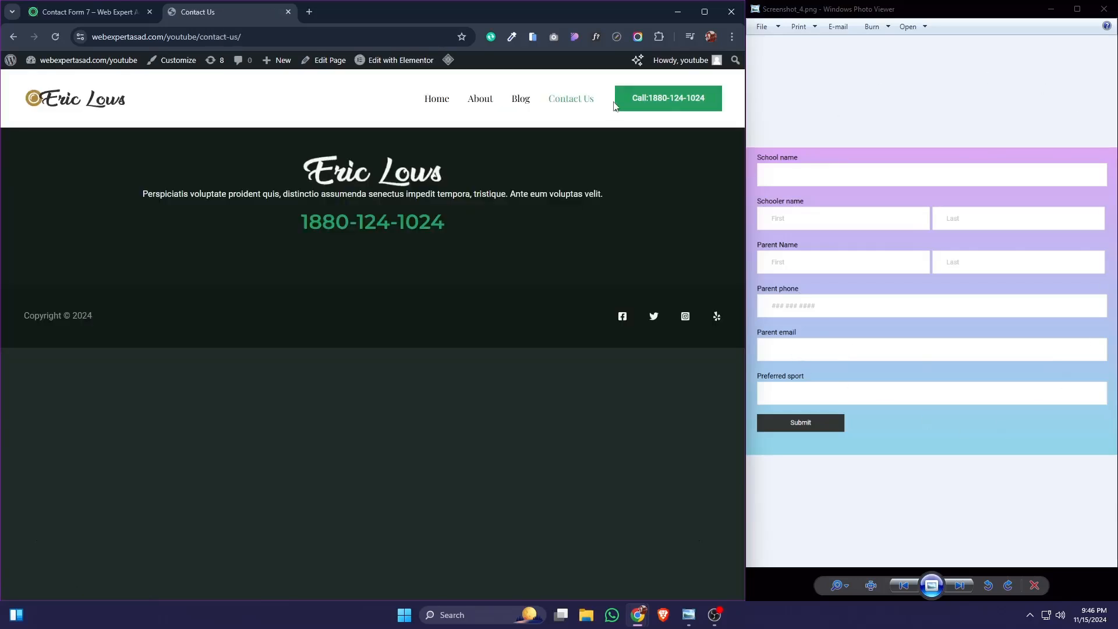
click(411, 62)
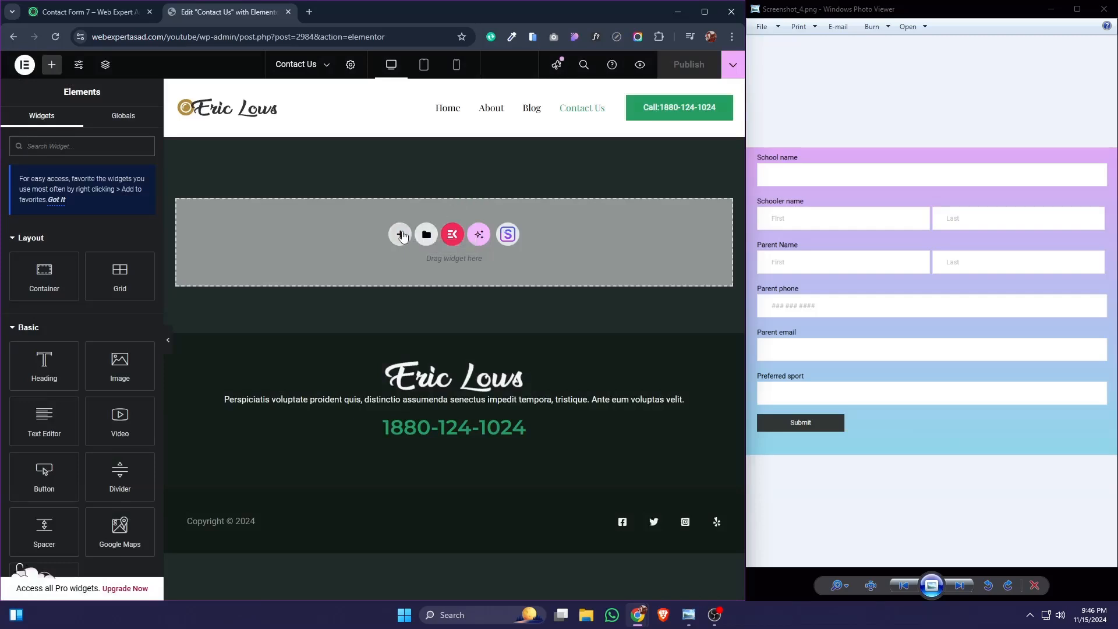
Add a single-container flexbox section to the empty page area.
click(401, 235)
click(424, 280)
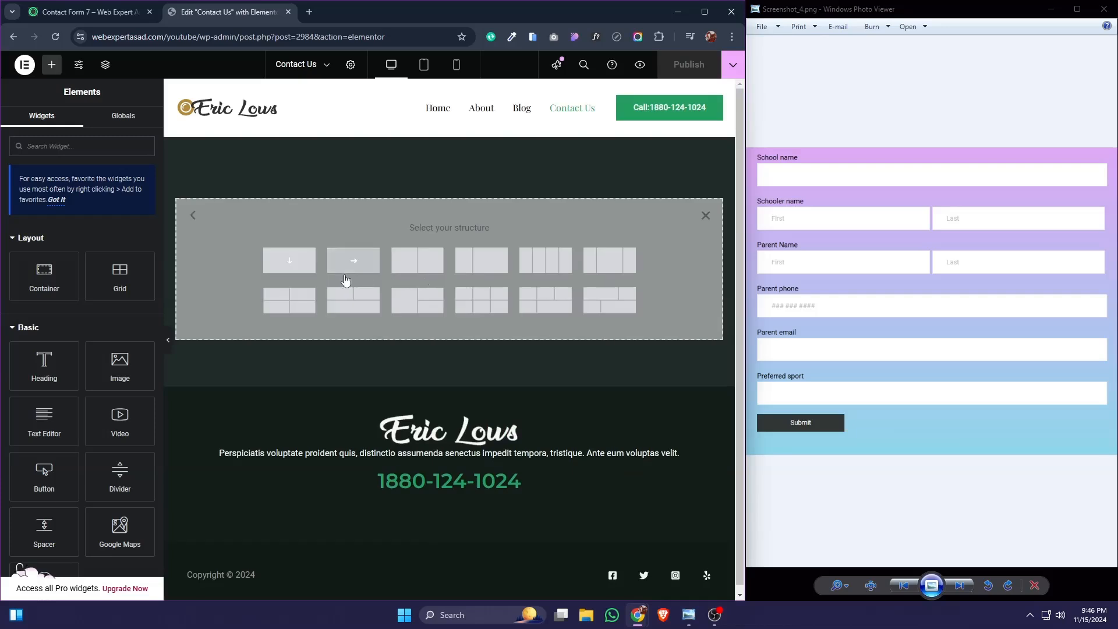
click(310, 260)
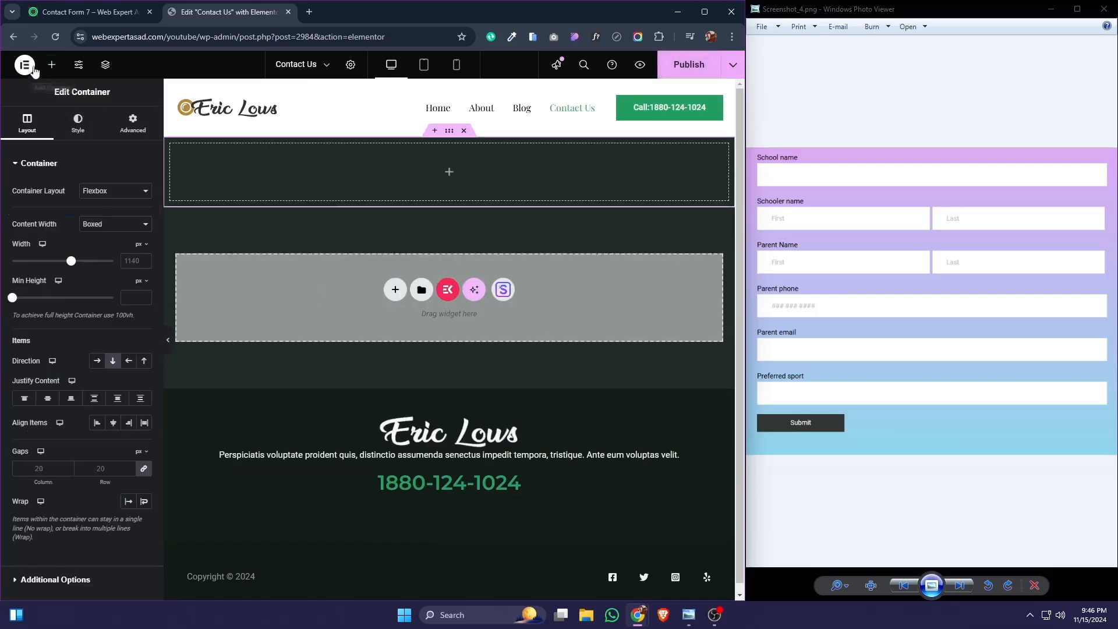
Drop the Contact Form 7 widget into the section and select the 'Contact form 7' form.
click(52, 64)
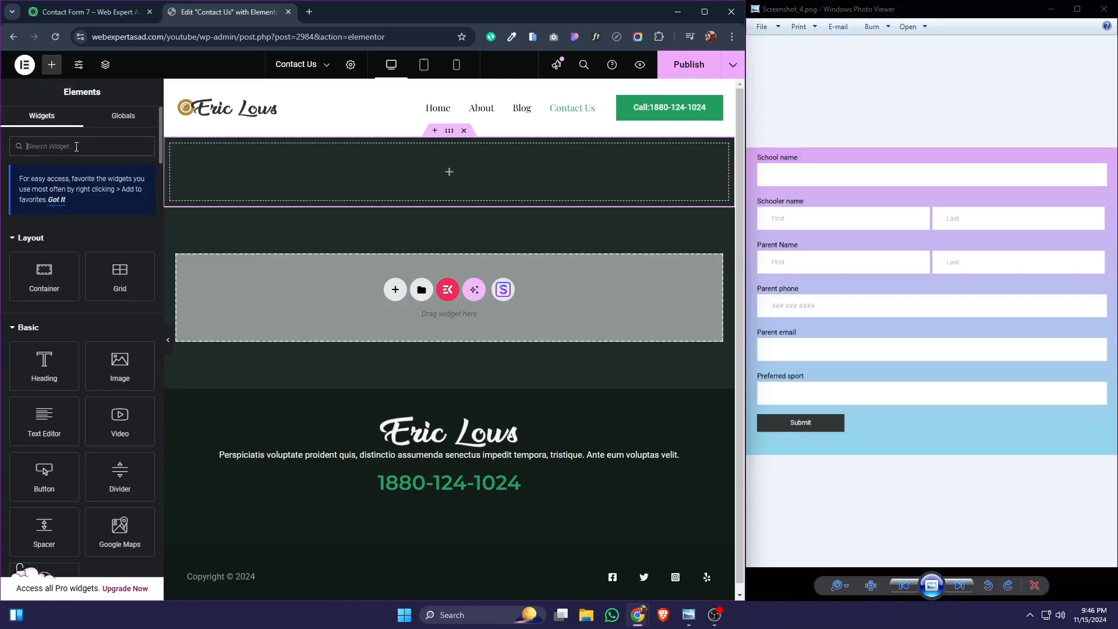
text(FOrm)
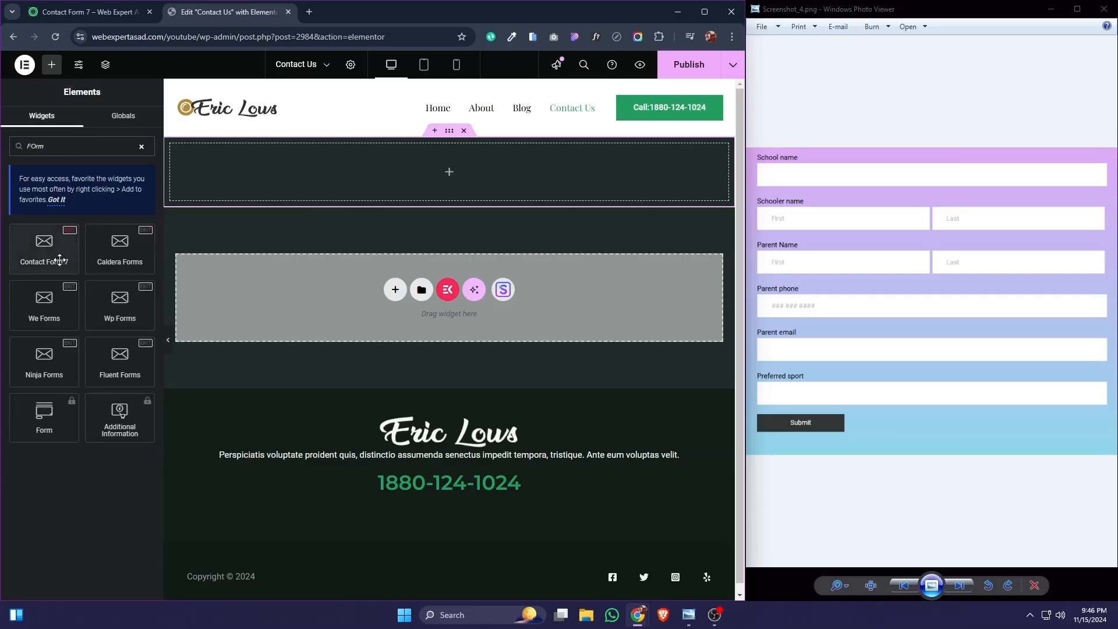
drag(55, 256, 479, 188)
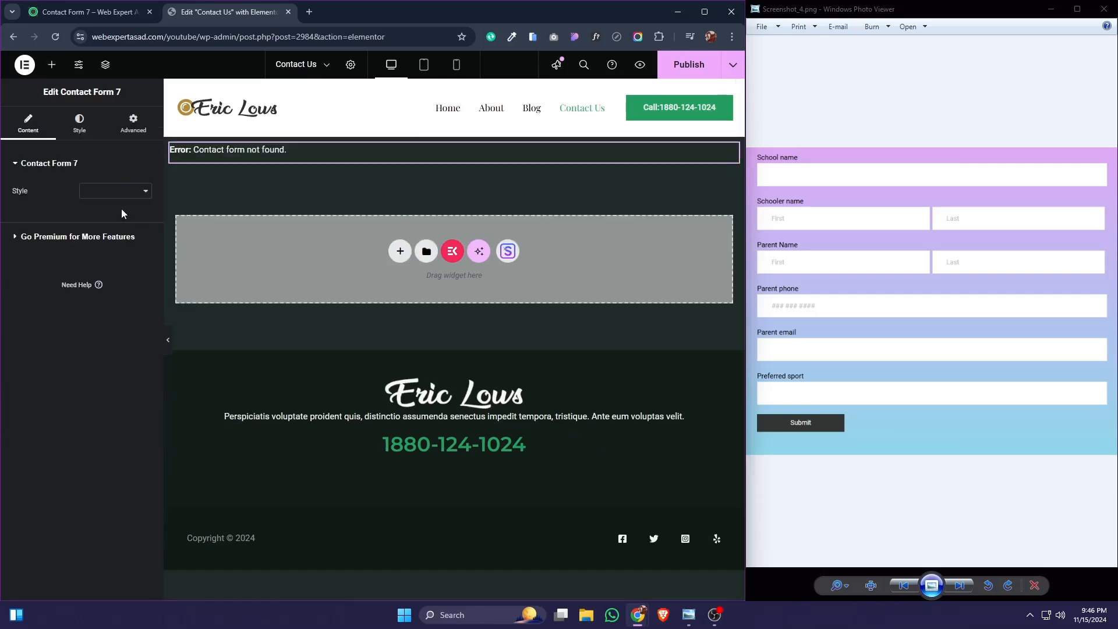
click(115, 192)
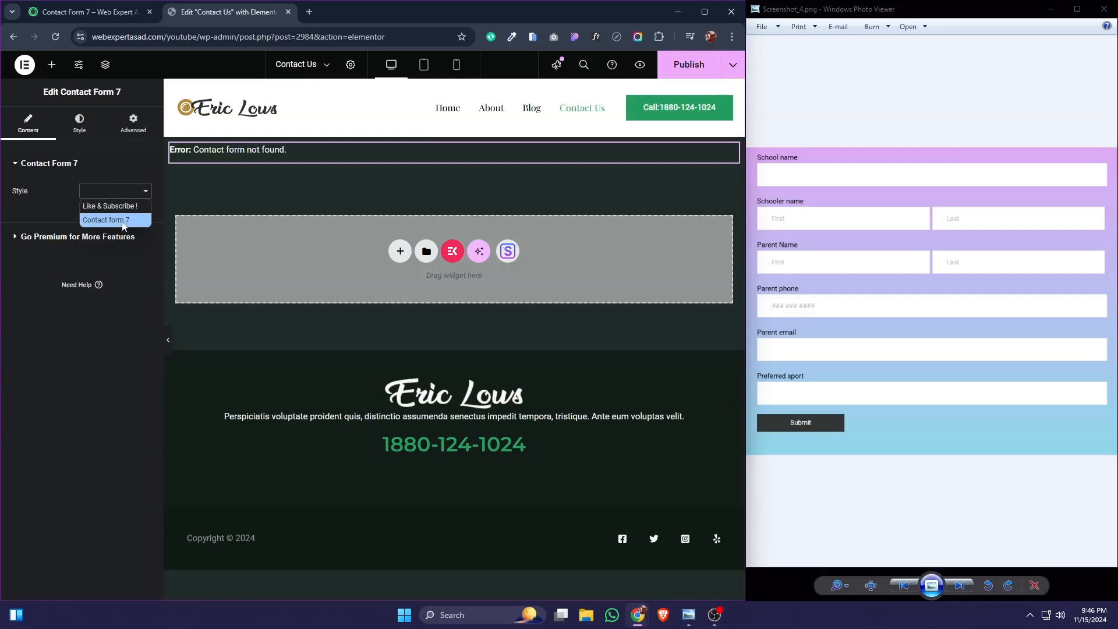
click(109, 220)
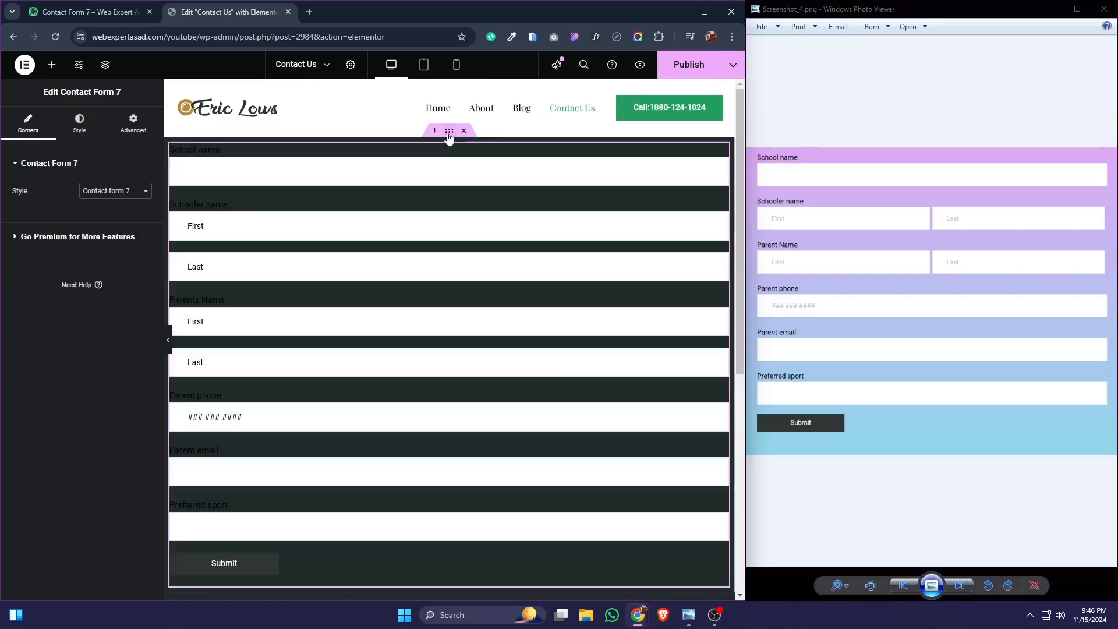
Set the form container's Layout width to 647 px.
click(449, 132)
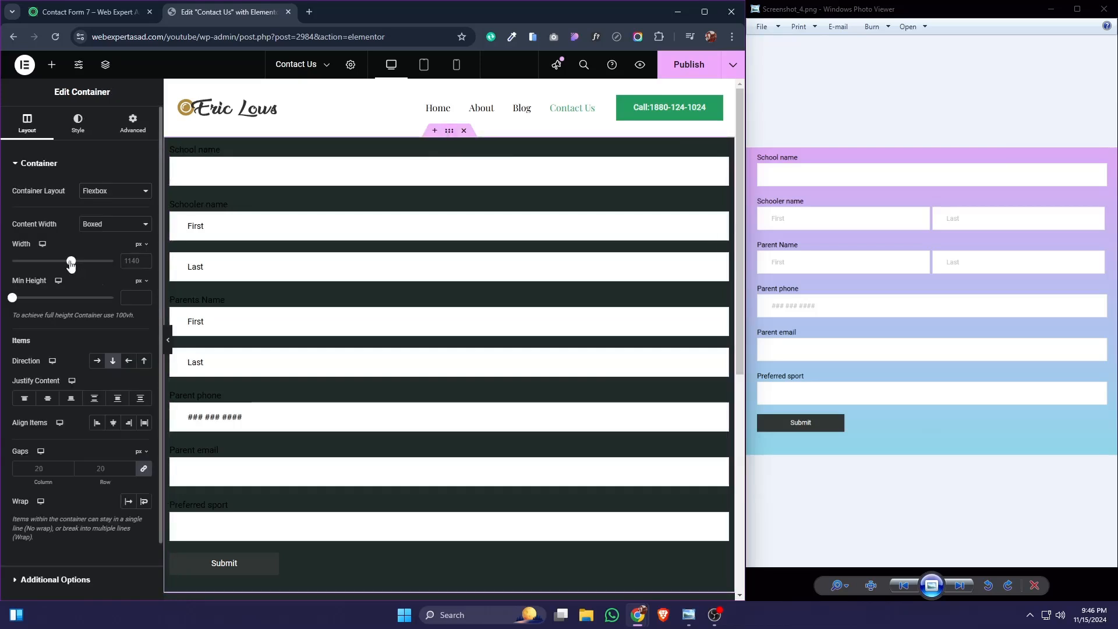
drag(71, 263, 24, 273)
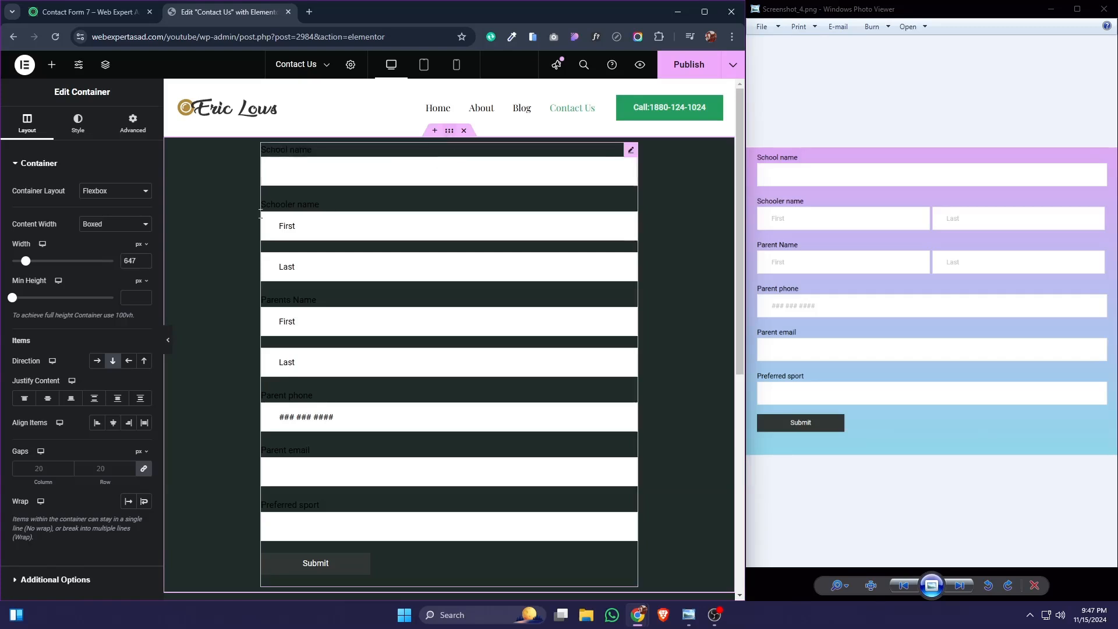
Switch the container background to a gradient whose first colour is lilac #C99AE0, sampled from the reference design.
click(132, 126)
click(78, 123)
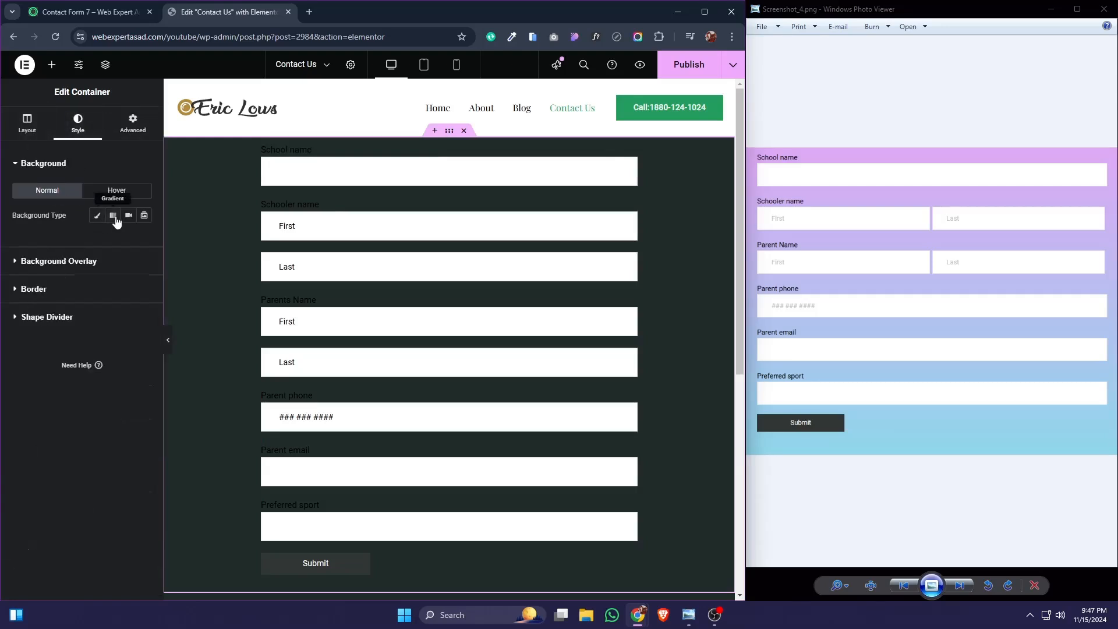
click(114, 218)
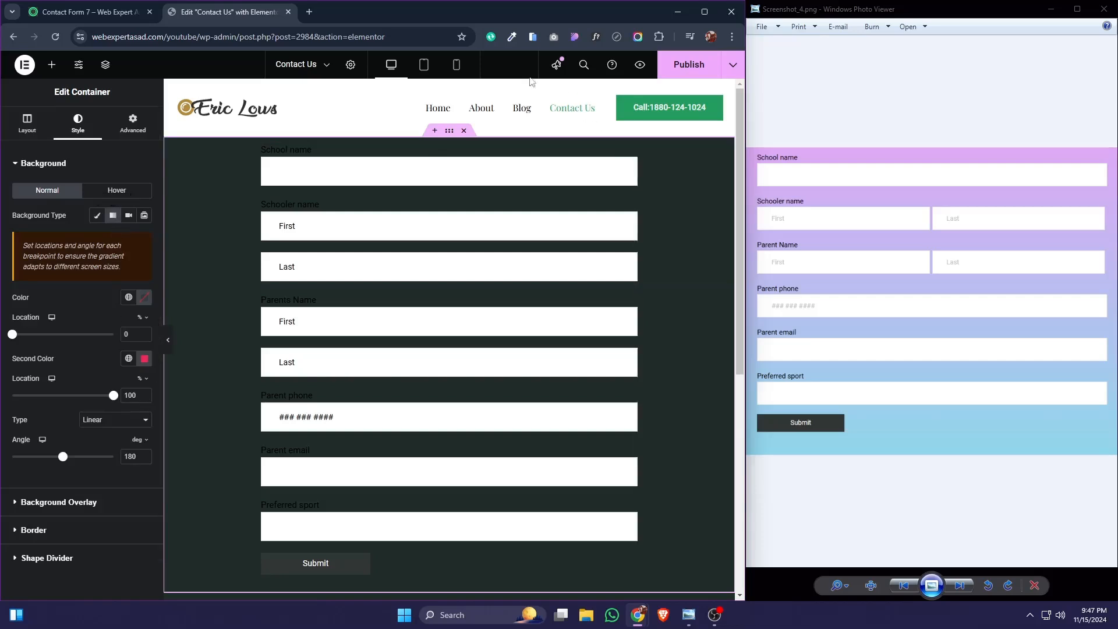
click(513, 39)
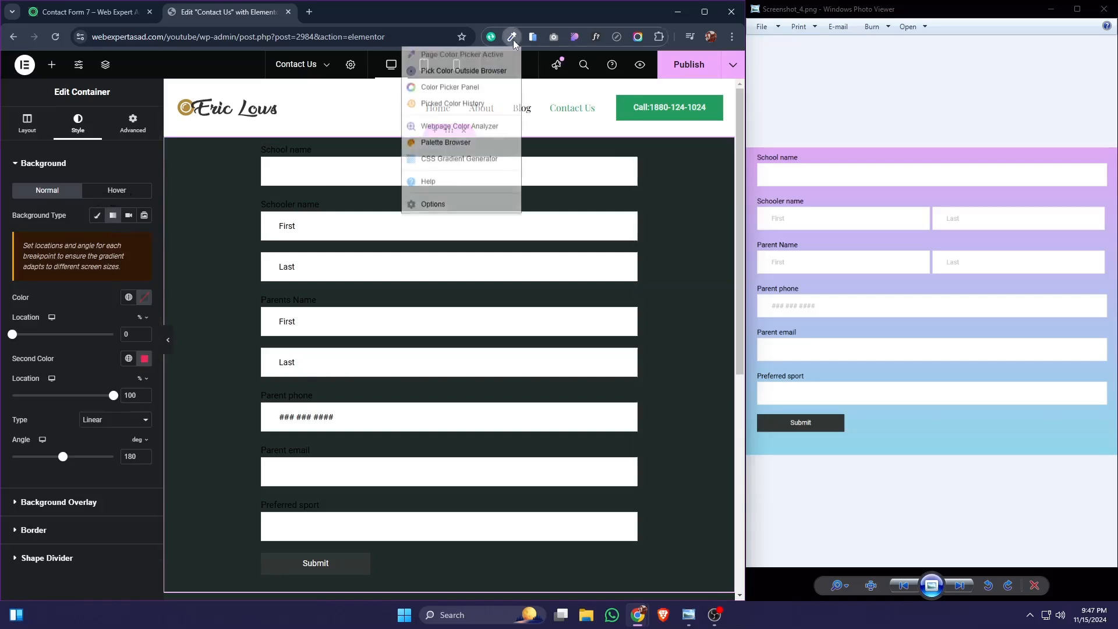
click(460, 72)
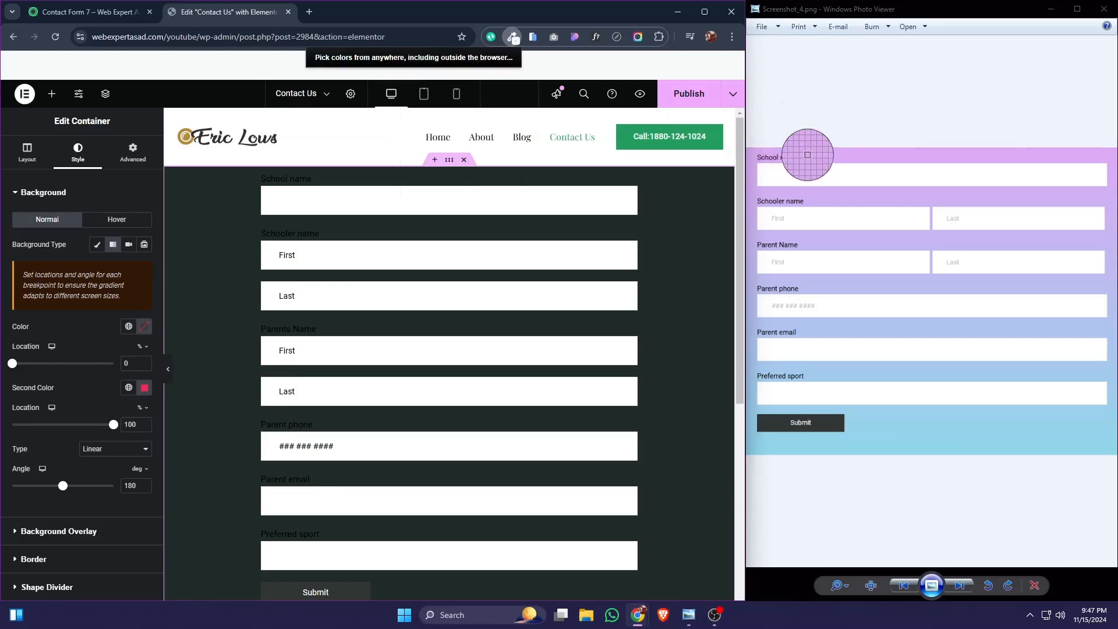
click(747, 149)
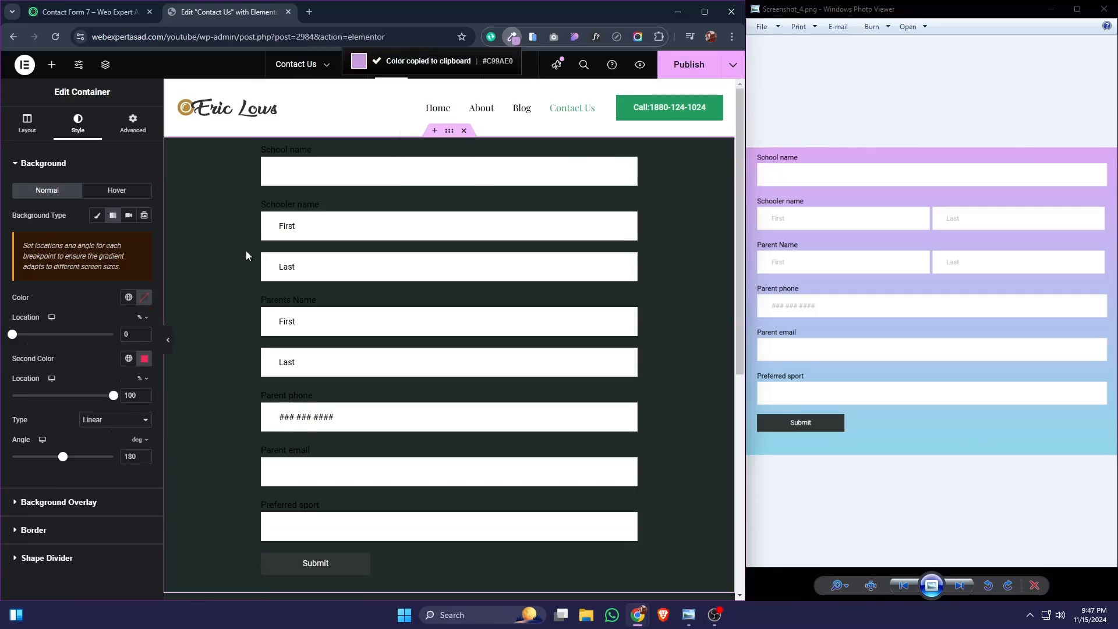
click(145, 303)
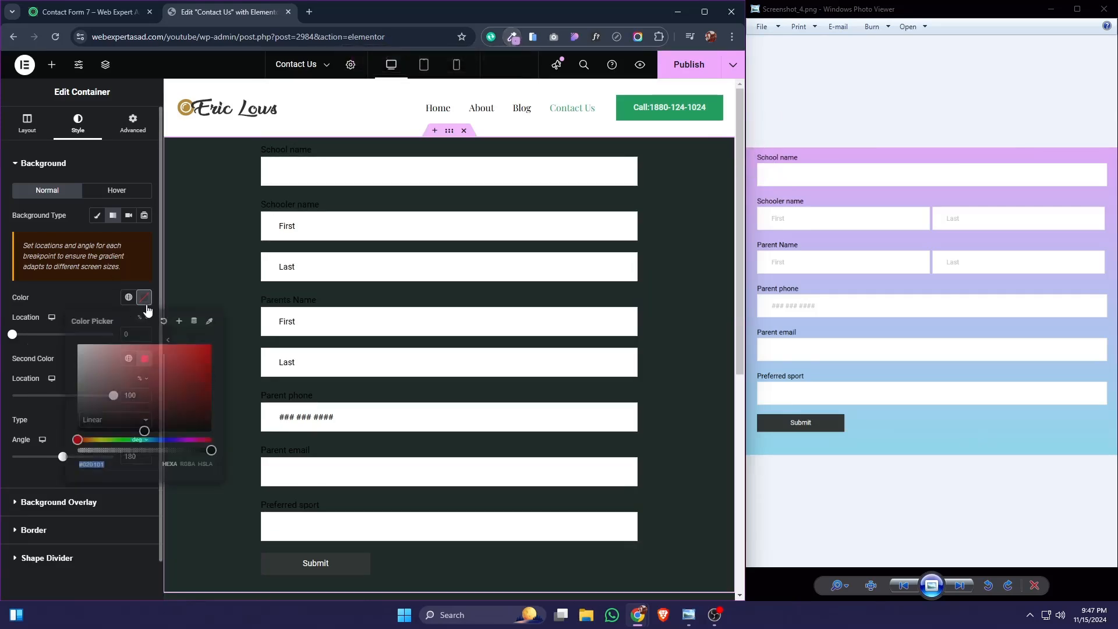
key(ctrl+v)
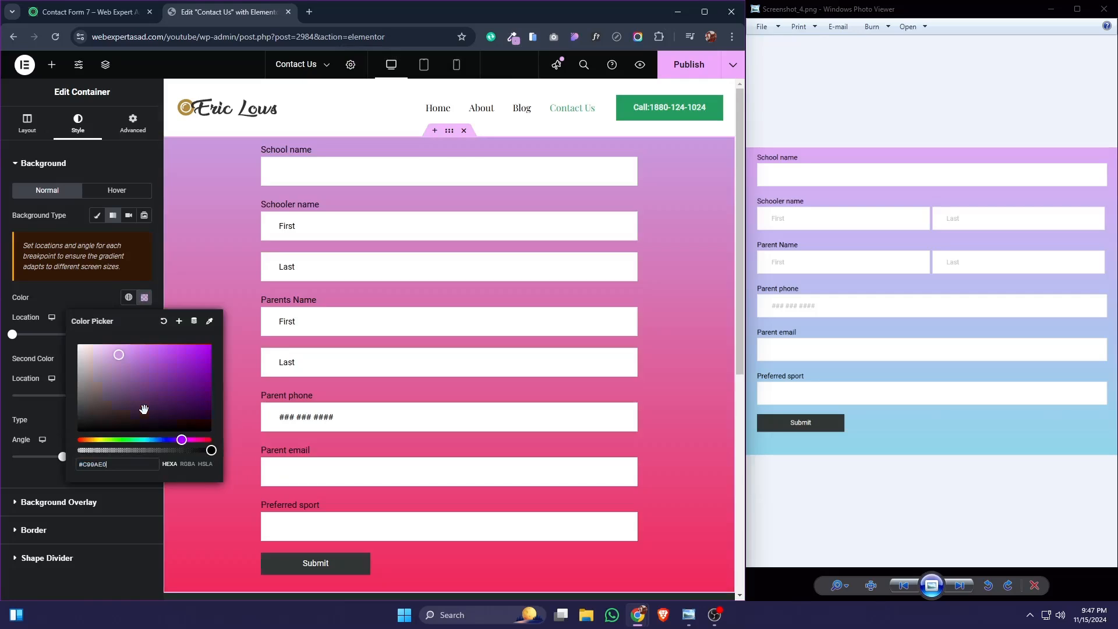
click(145, 297)
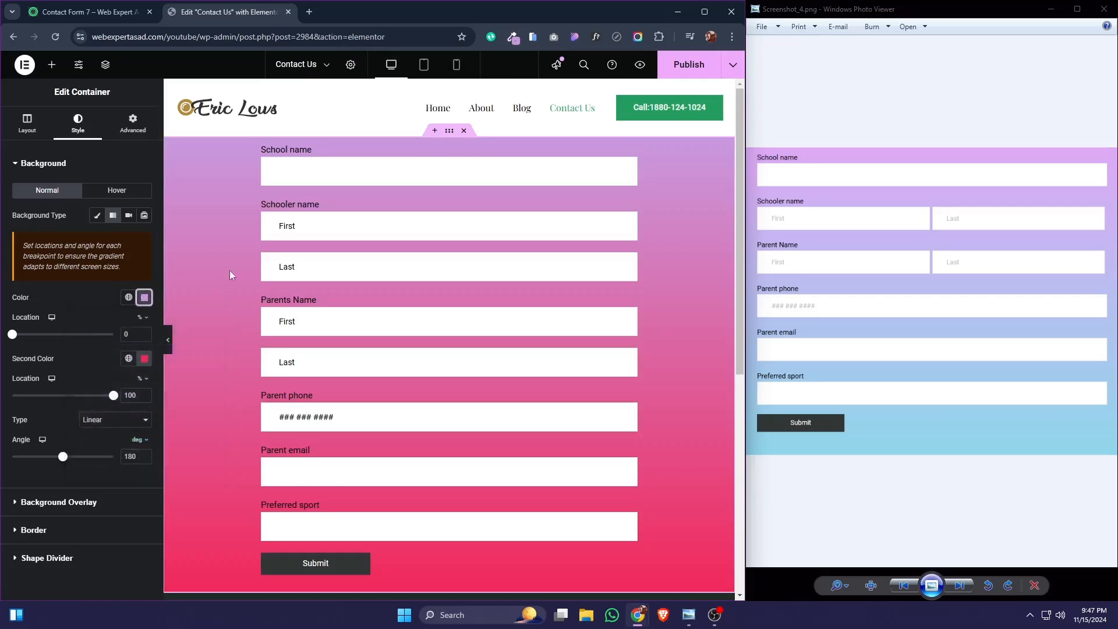
Set the gradient's second colour to light blue #90D7EB, sampled from the reference design.
click(512, 37)
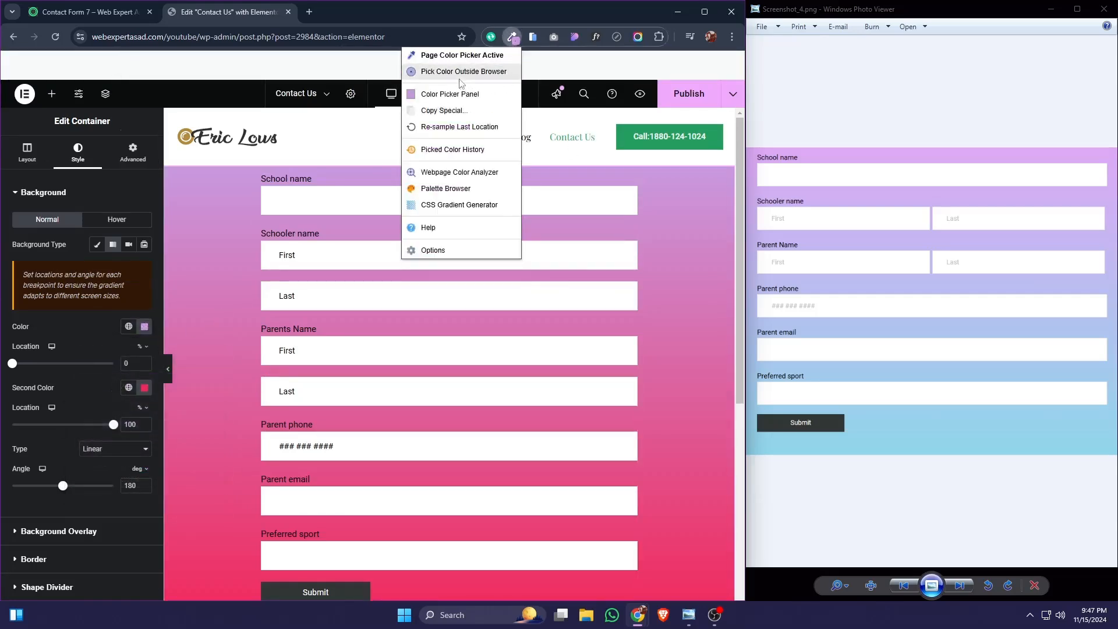
click(460, 72)
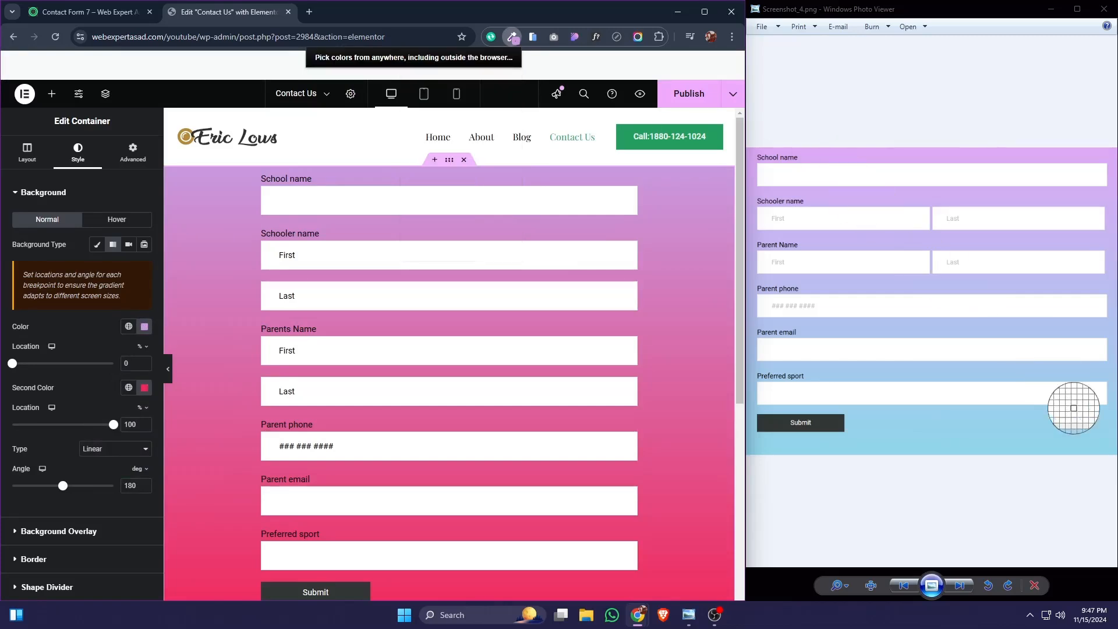
click(1098, 449)
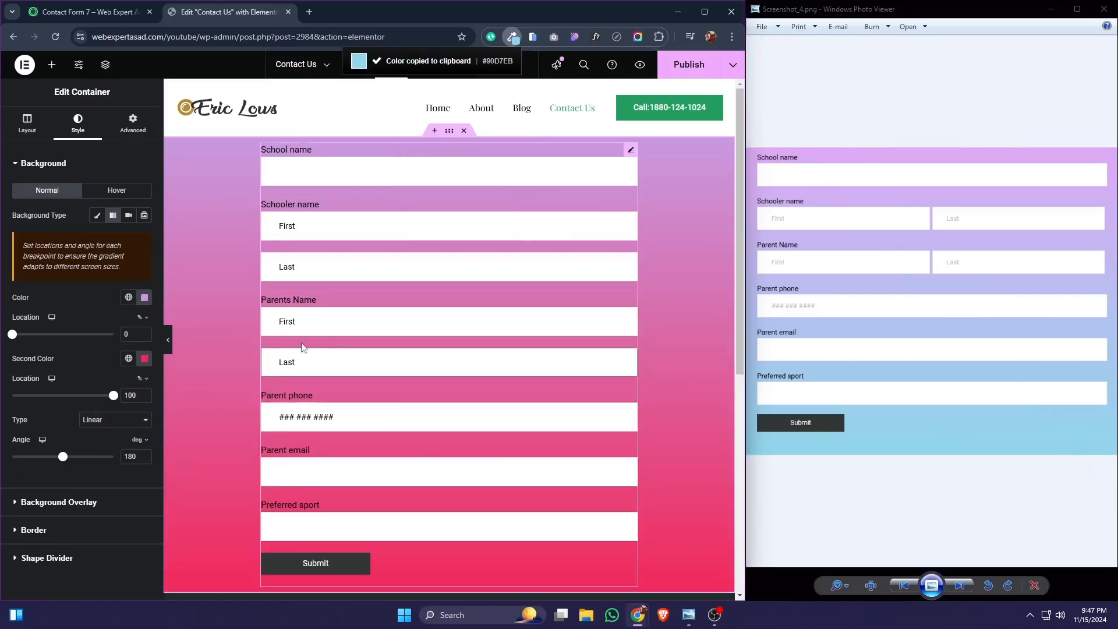
click(144, 358)
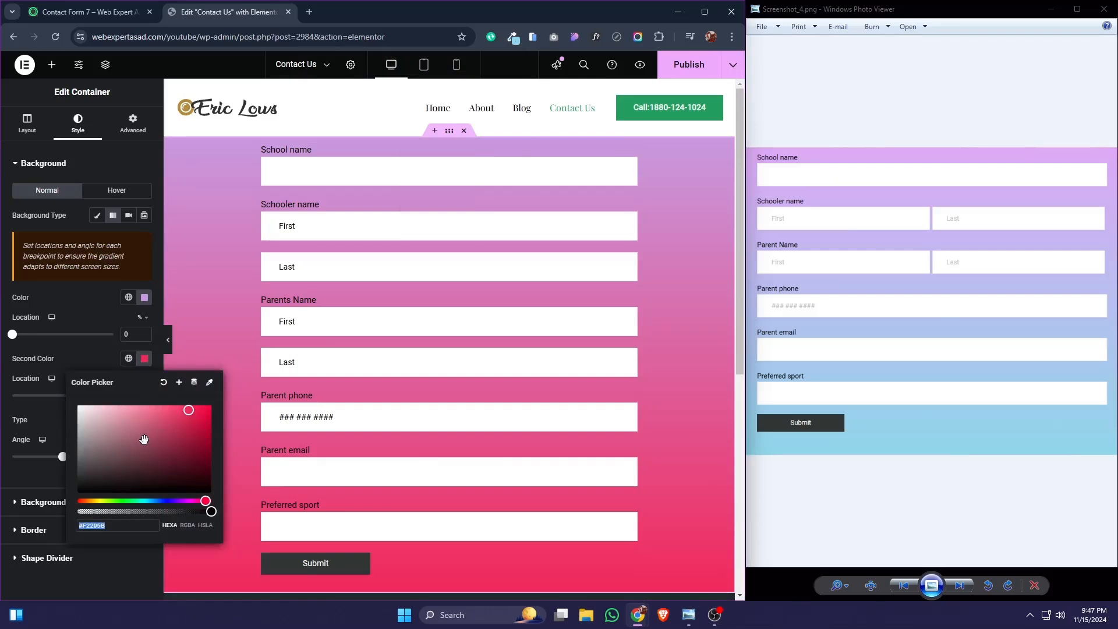
key(ctrl+v)
click(144, 358)
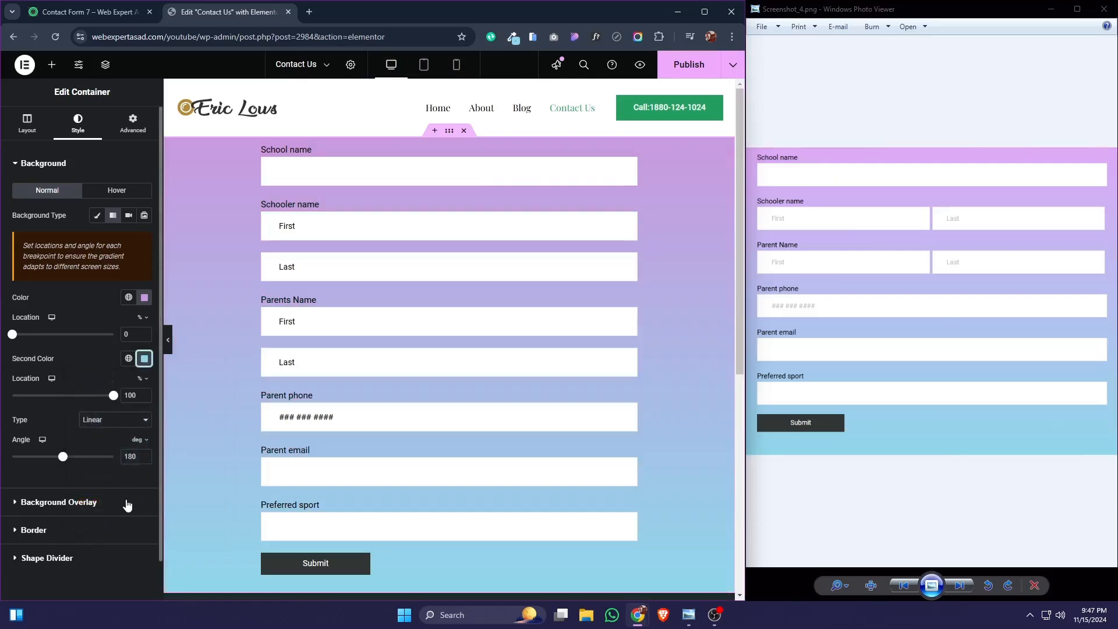
click(407, 249)
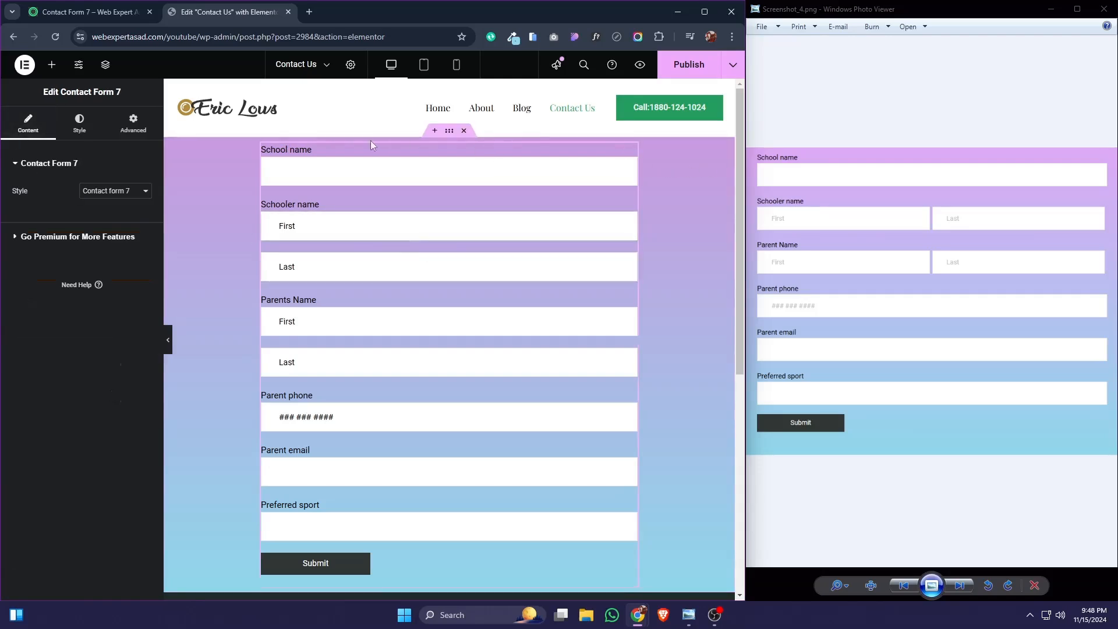
Find the 'html' widget, drop an empty HTML widget under the form, and bring up the CSS tutorial.
click(51, 64)
scroll(646, 243, down, 1)
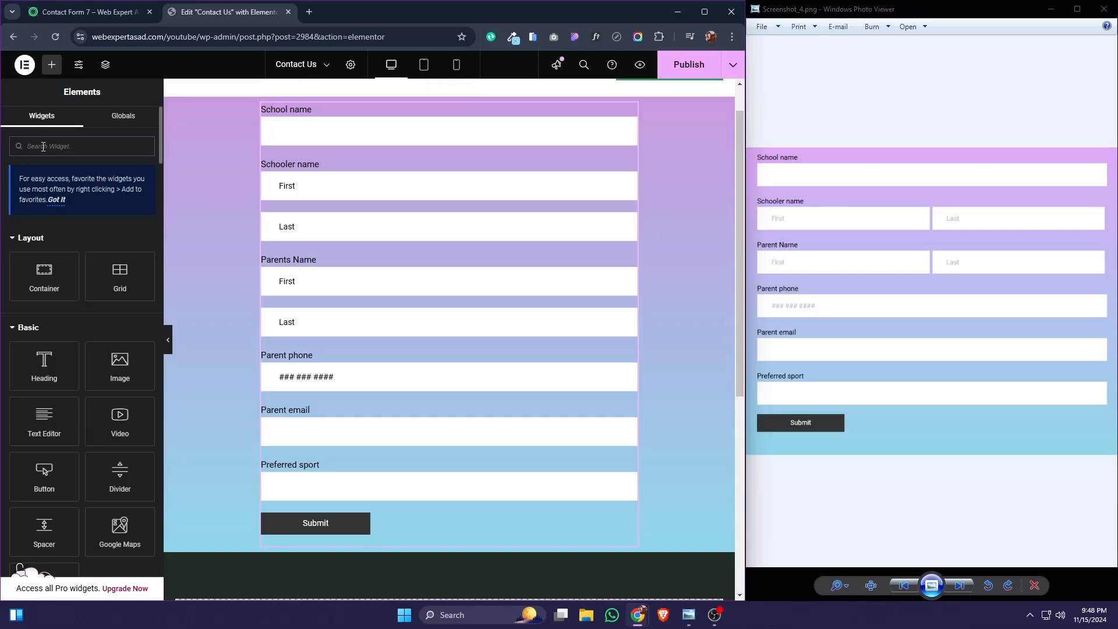
text(html)
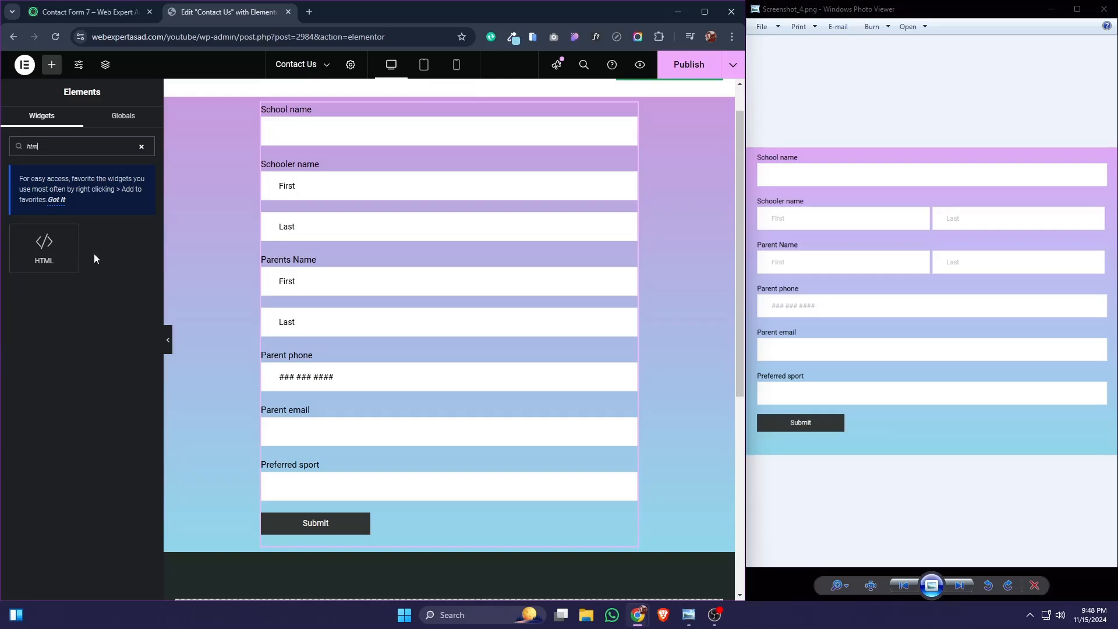
drag(44, 248, 407, 540)
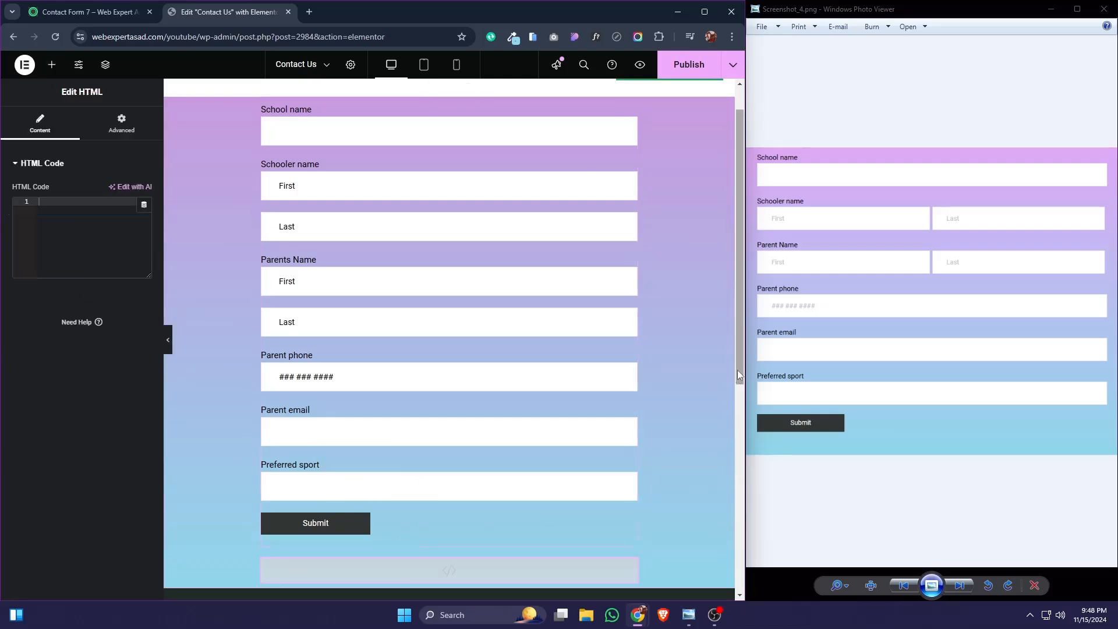
scroll(738, 376, down, 1)
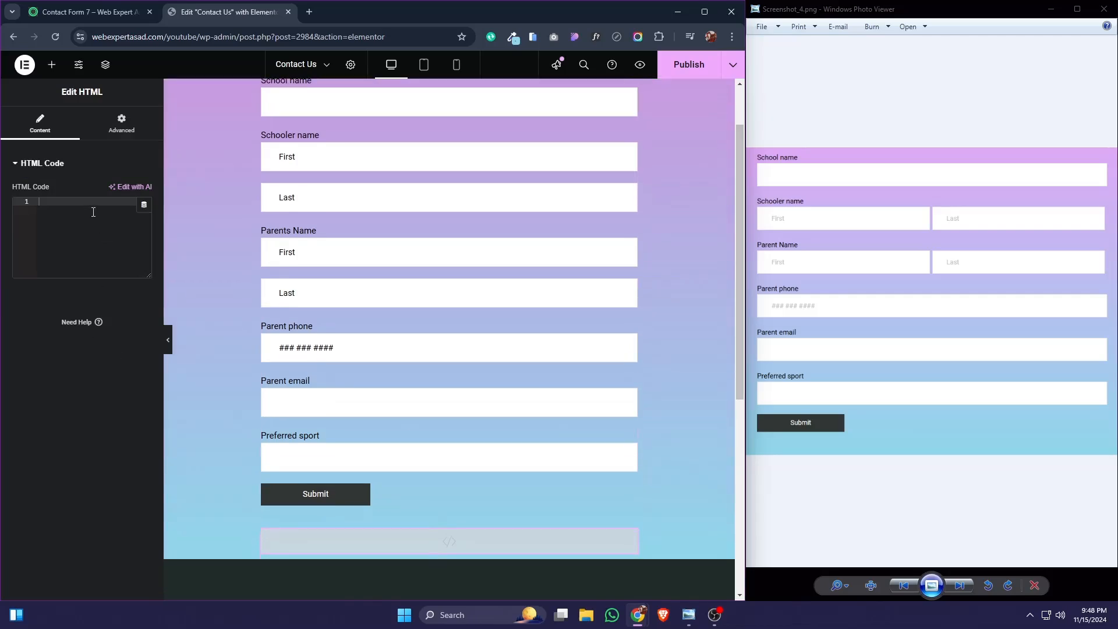
click(106, 16)
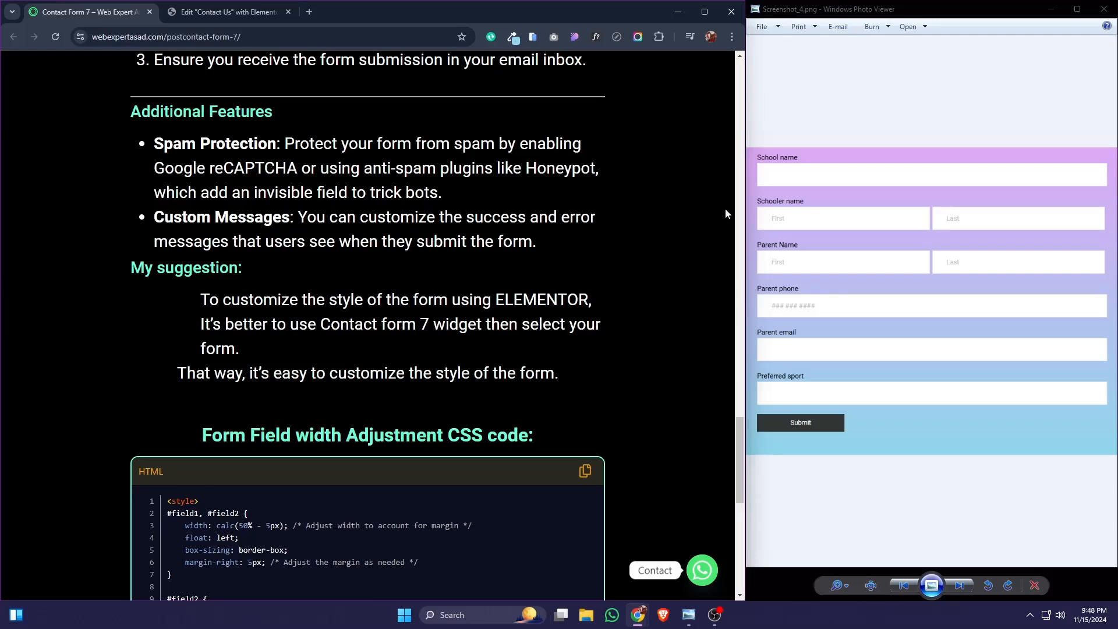
Copy the tutorial's field-width CSS code and return to editing the HTML widget's code.
drag(739, 430, 739, 491)
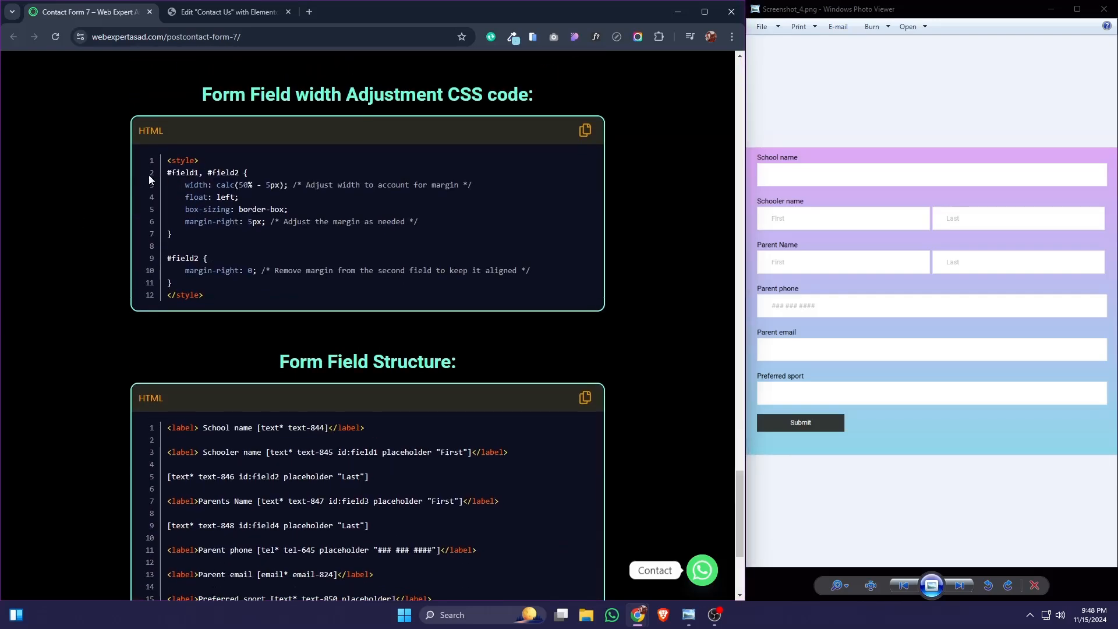
click(585, 132)
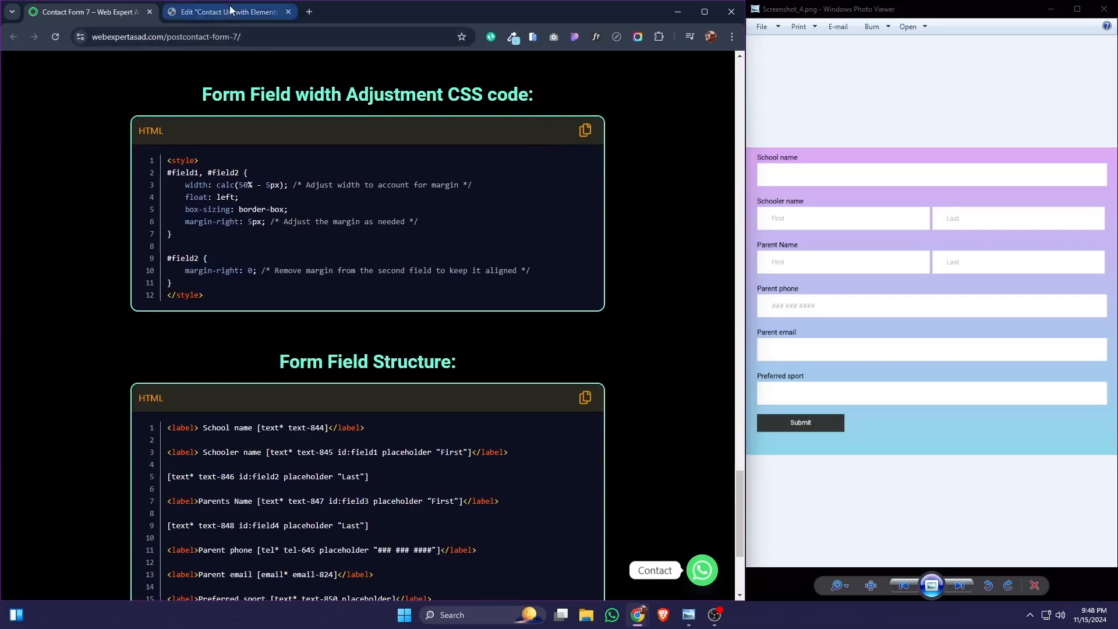
click(230, 11)
click(48, 200)
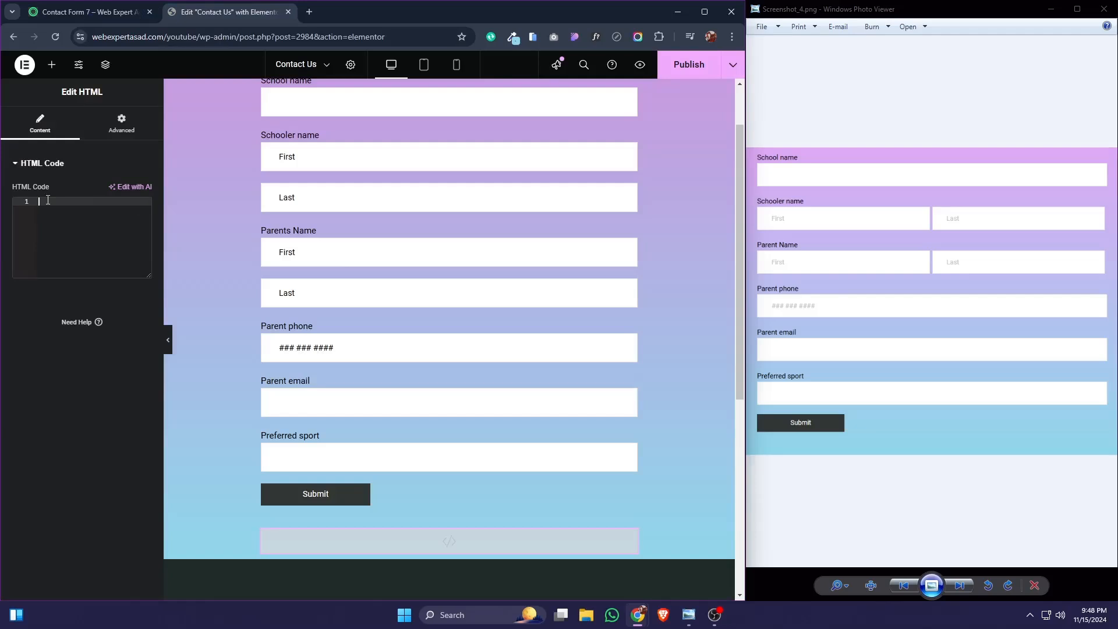
Paste the field-width CSS into the HTML widget and clean up the field selector line.
key(ctrl+v)
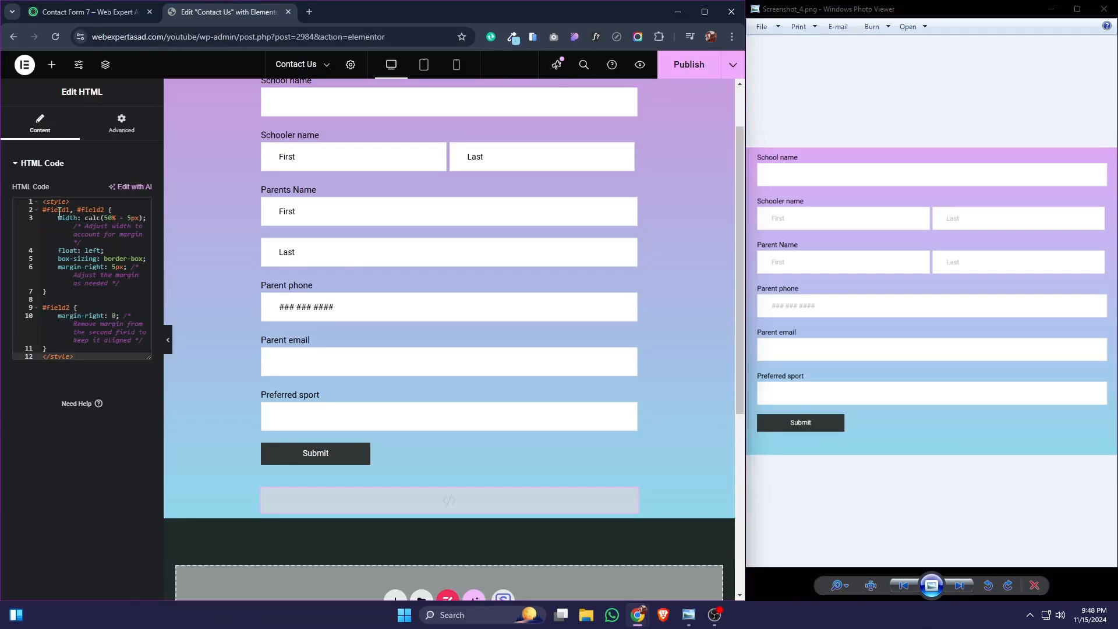
drag(46, 210, 105, 210)
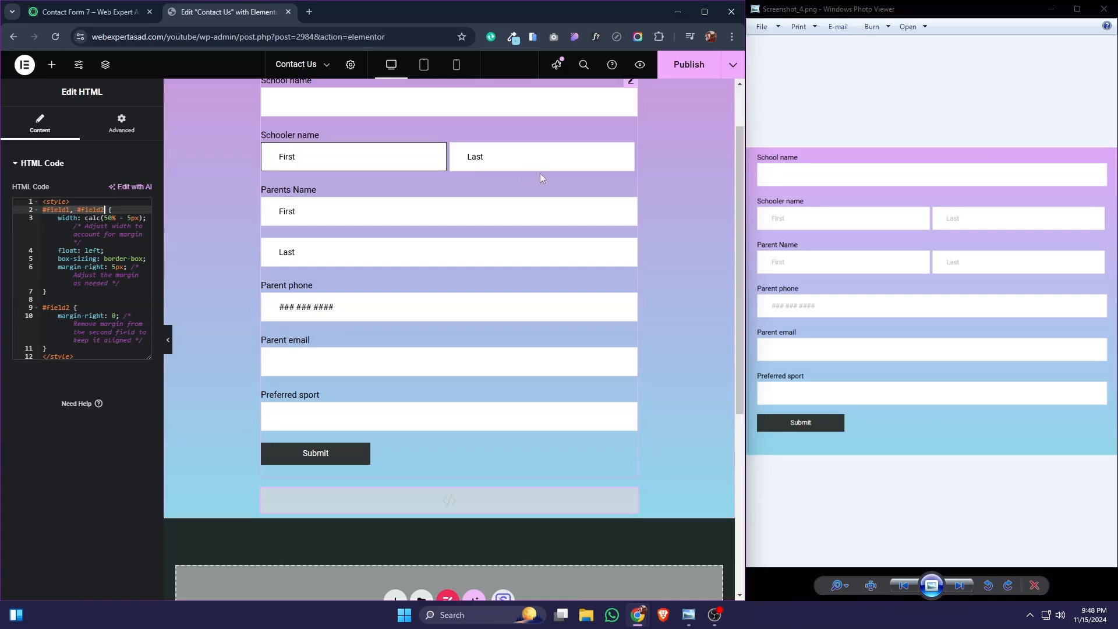
click(83, 347)
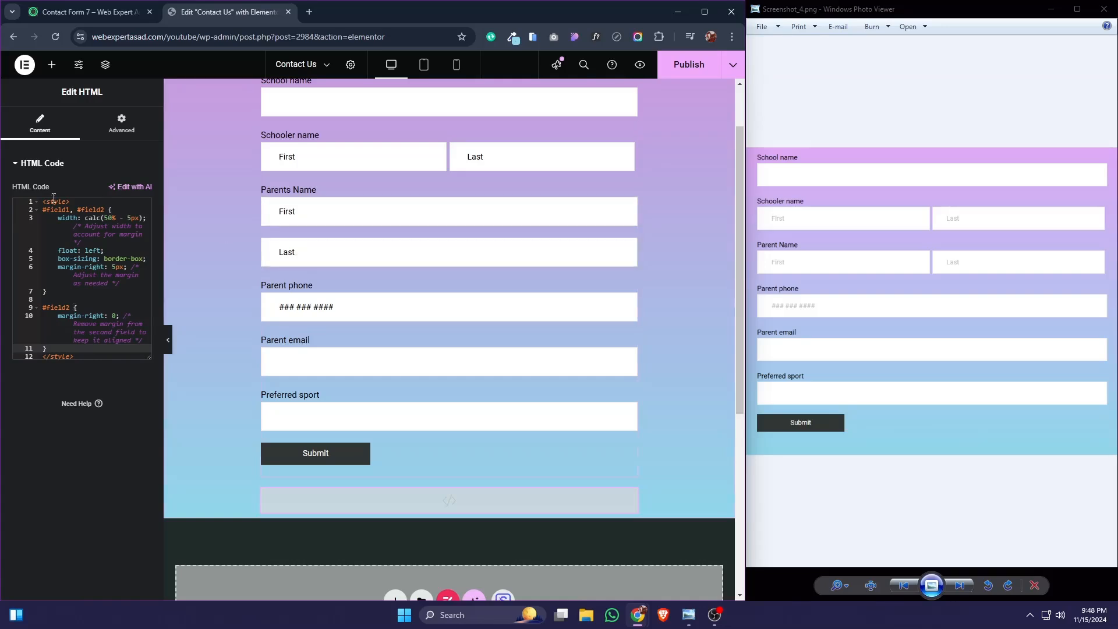
click(111, 210)
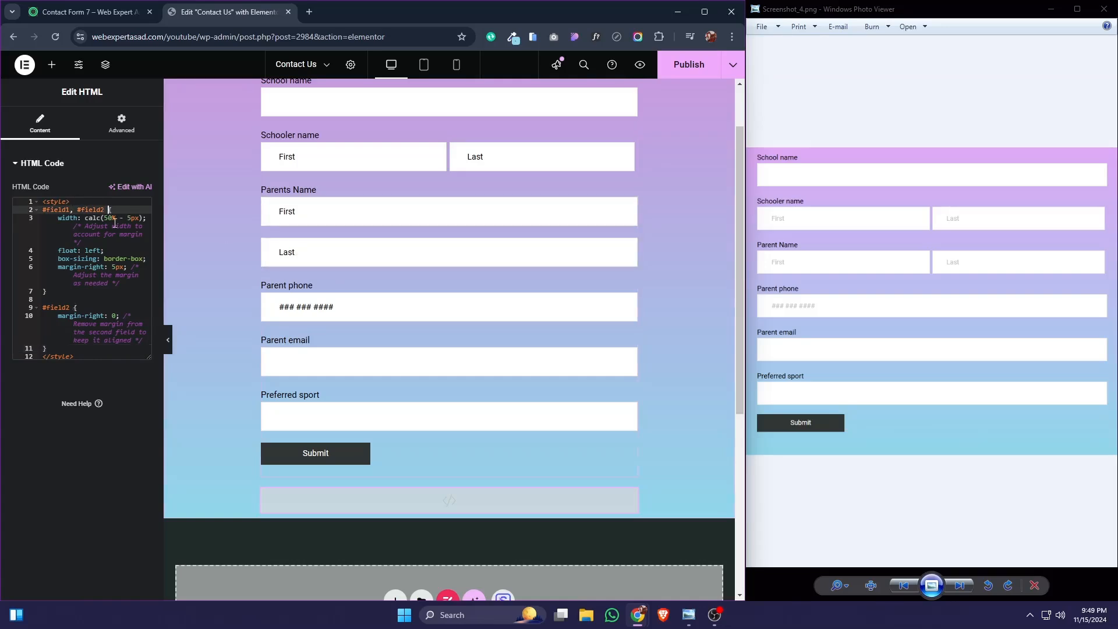
key(Left)
key(BackSpace)
Extend the selectors to #field1,#field2,#field3,#field4, adjust the no-margin rule, and publish the page.
drag(74, 209, 98, 209)
click(100, 210)
text(,#field,#field)
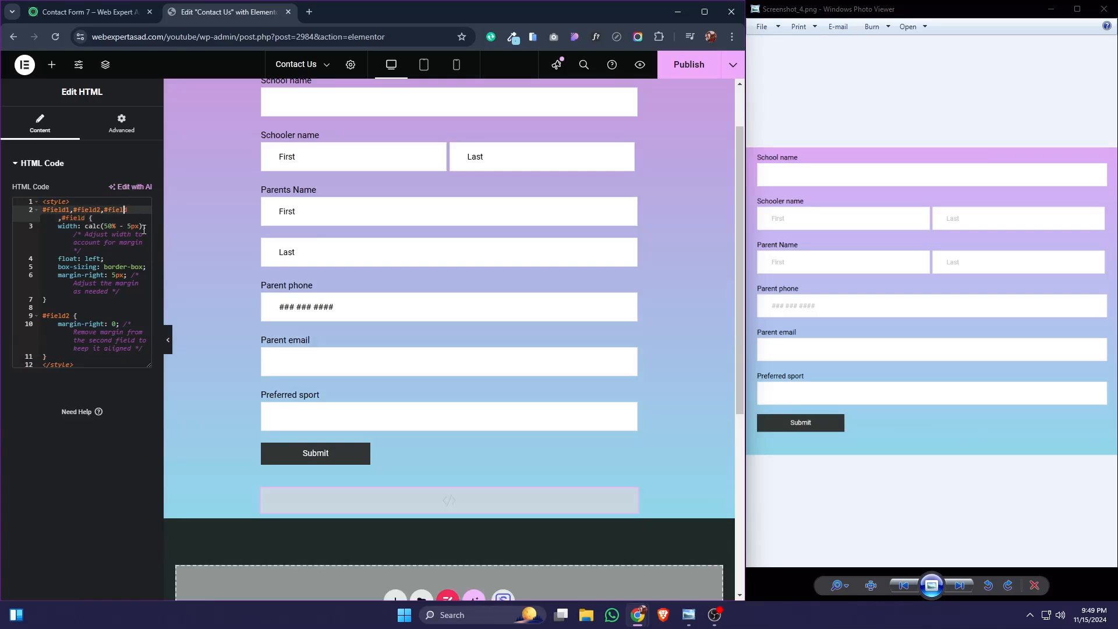
key(Right)
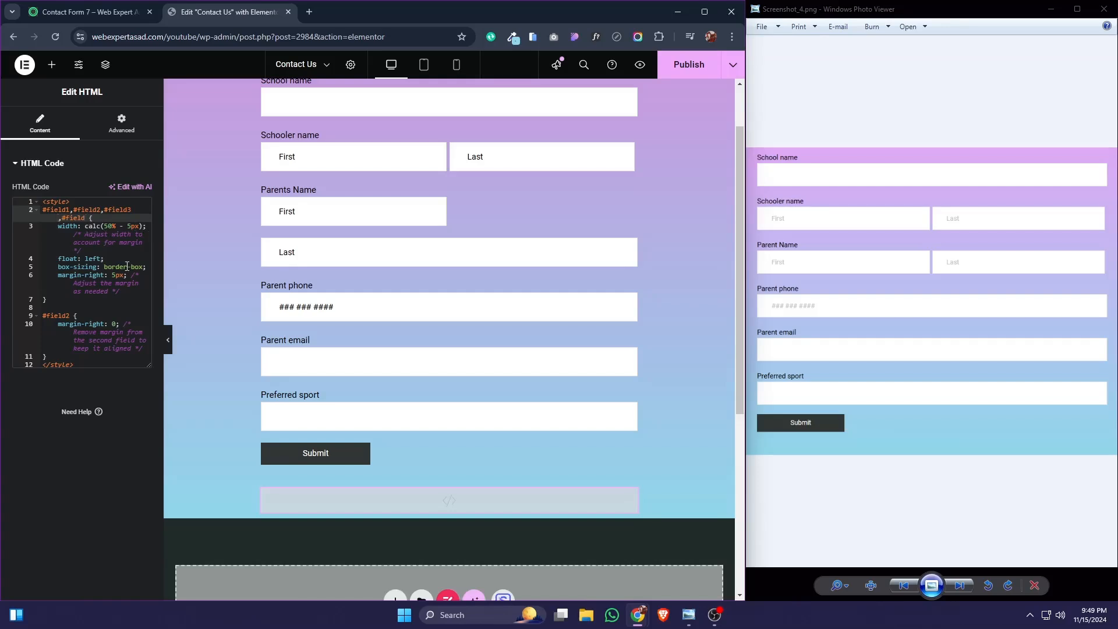
text(4)
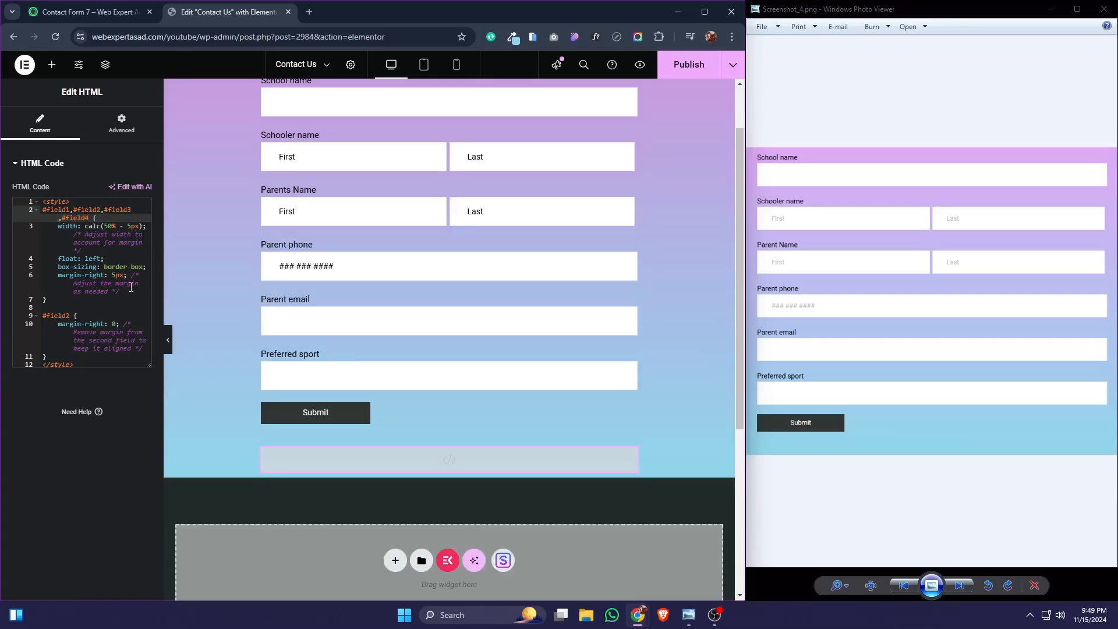
click(68, 315)
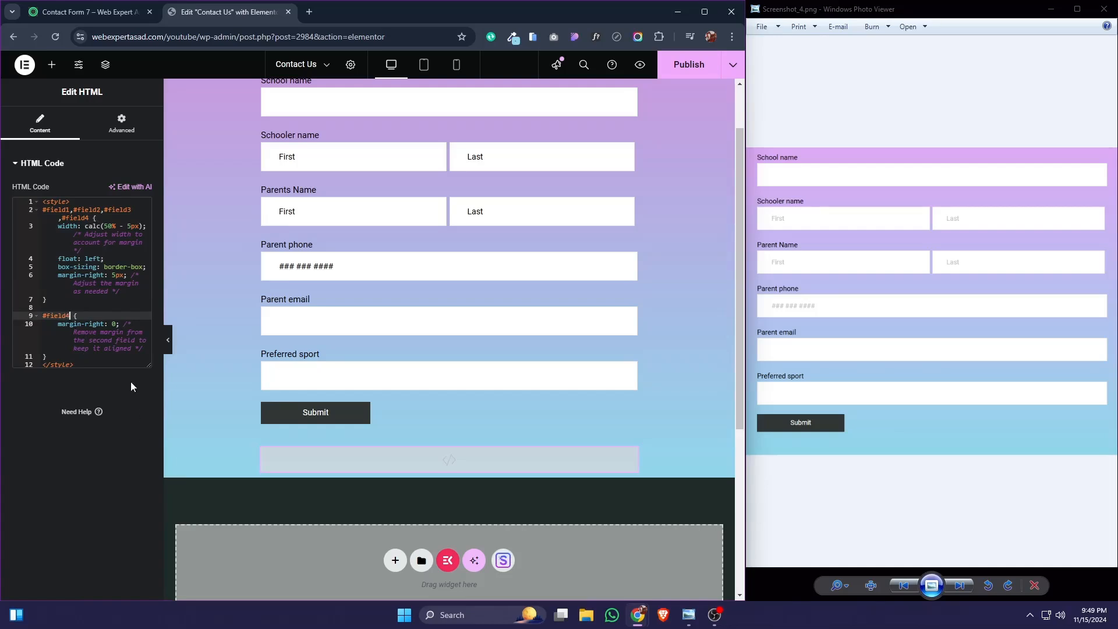
click(689, 64)
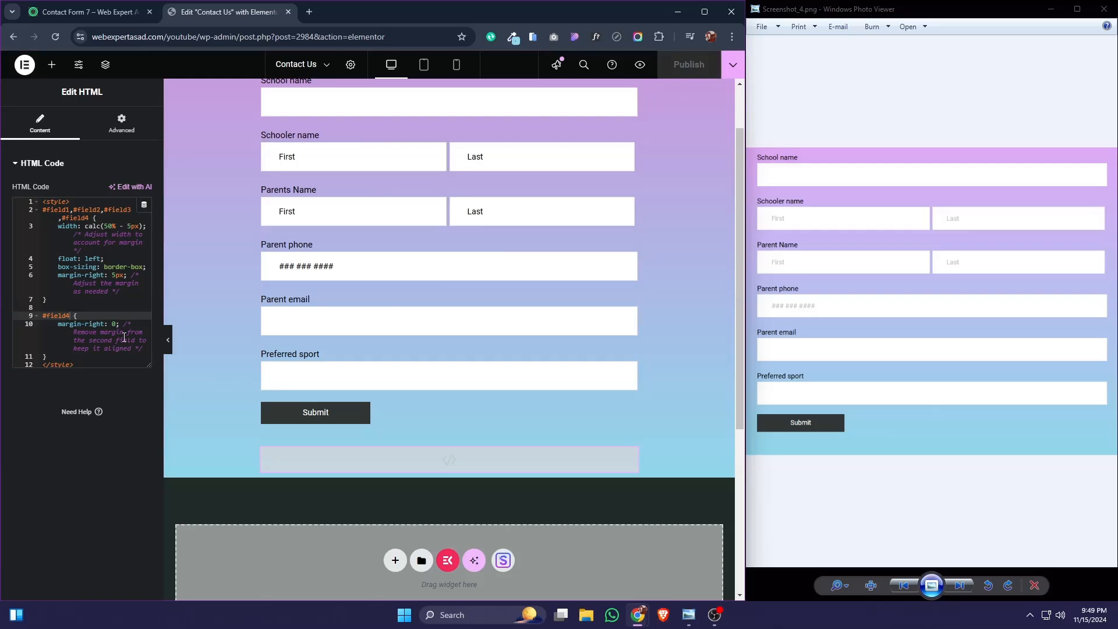
scroll(652, 127, up, 1)
Set the form's placeholder text colour to the grey sampled from the reference screenshot.
click(632, 114)
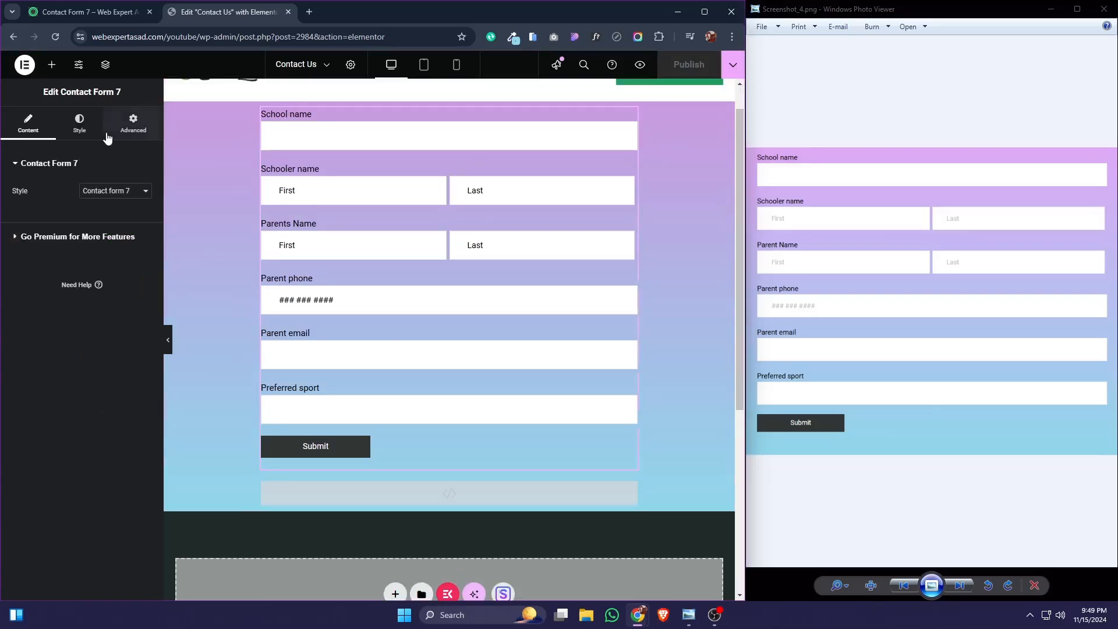
click(79, 124)
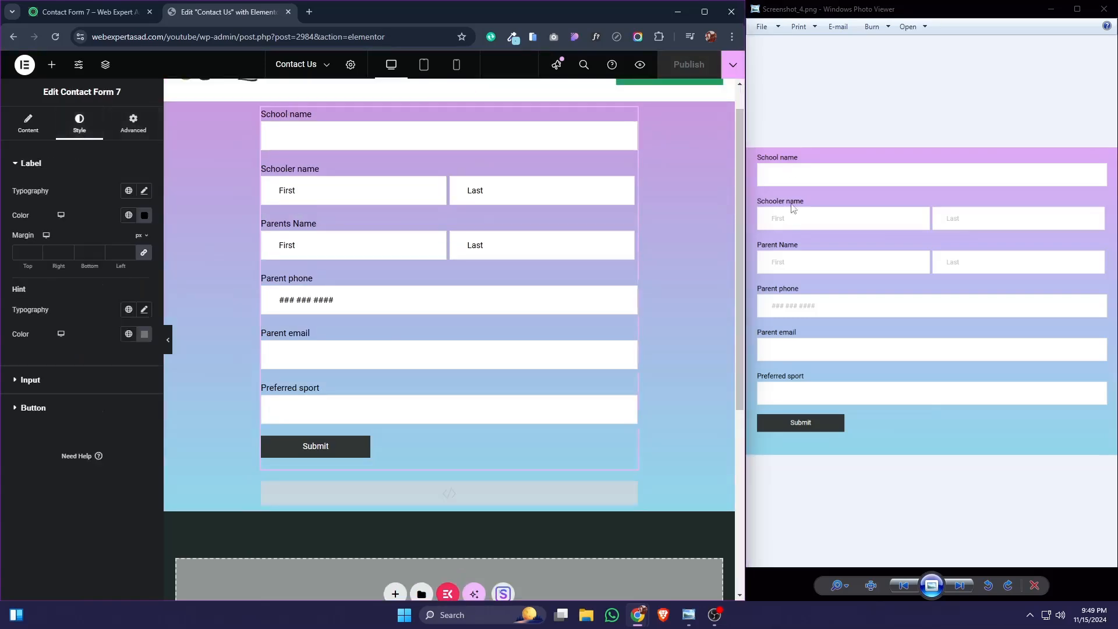
click(26, 381)
scroll(153, 249, down, 1)
scroll(153, 249, down, 4)
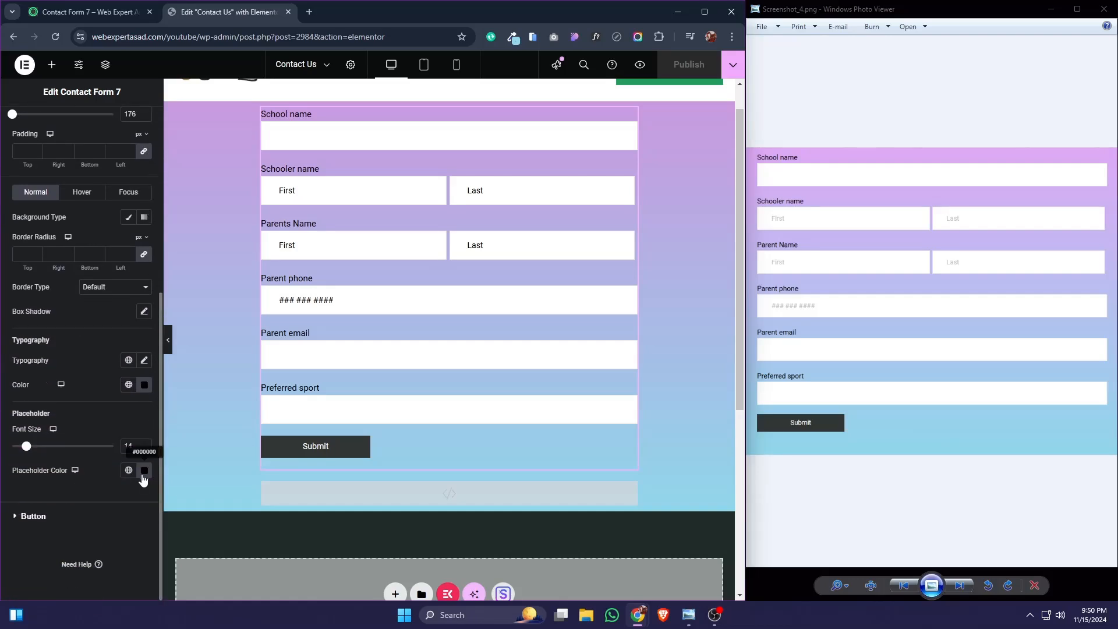
click(516, 41)
click(460, 70)
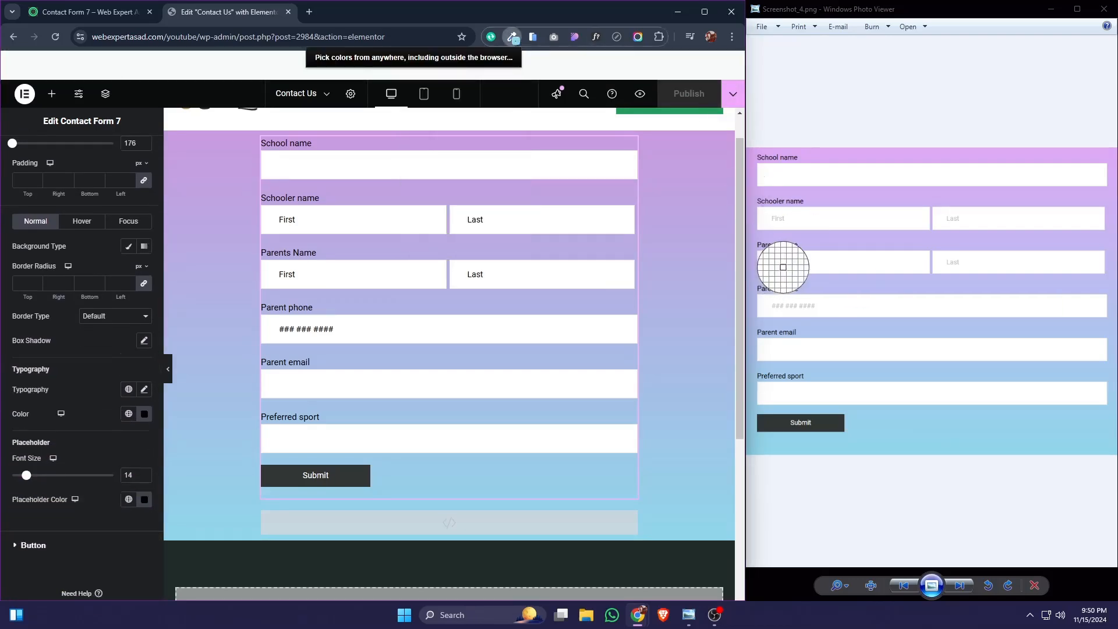
click(781, 219)
click(145, 470)
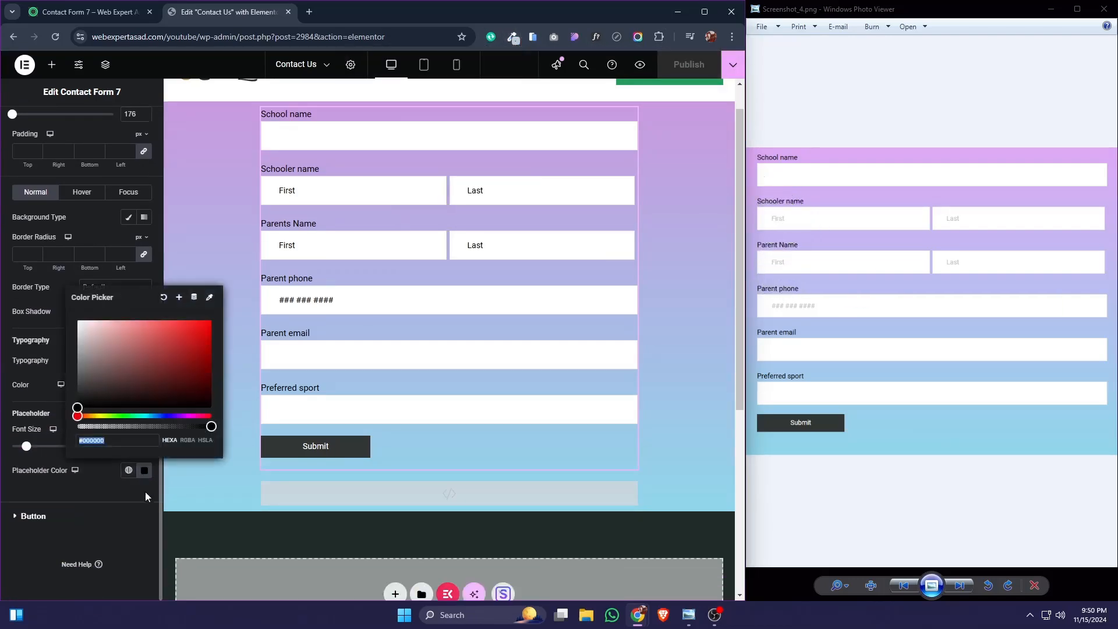
key(ctrl+v)
click(145, 468)
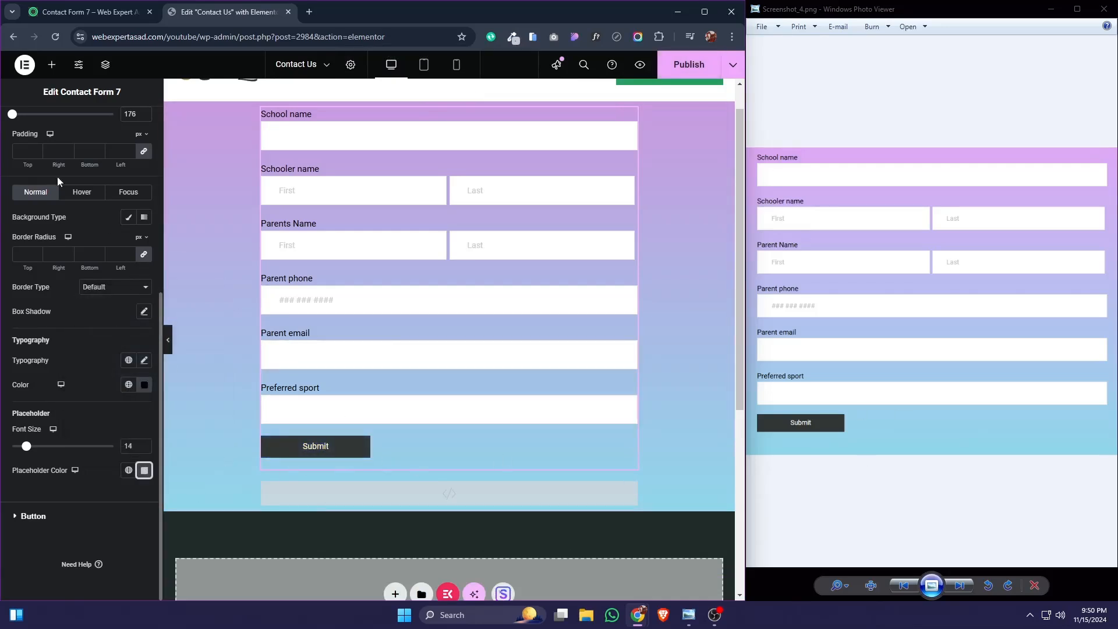
Preview the page, then add a heading titled 'Contact Us Form' above the form.
click(34, 516)
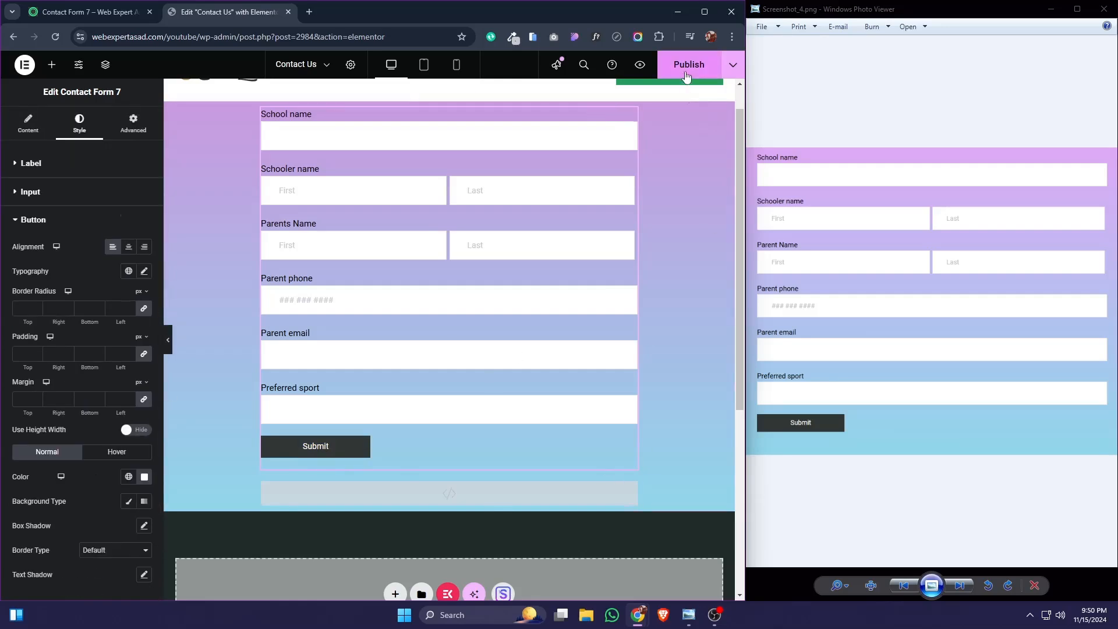
click(640, 64)
click(228, 12)
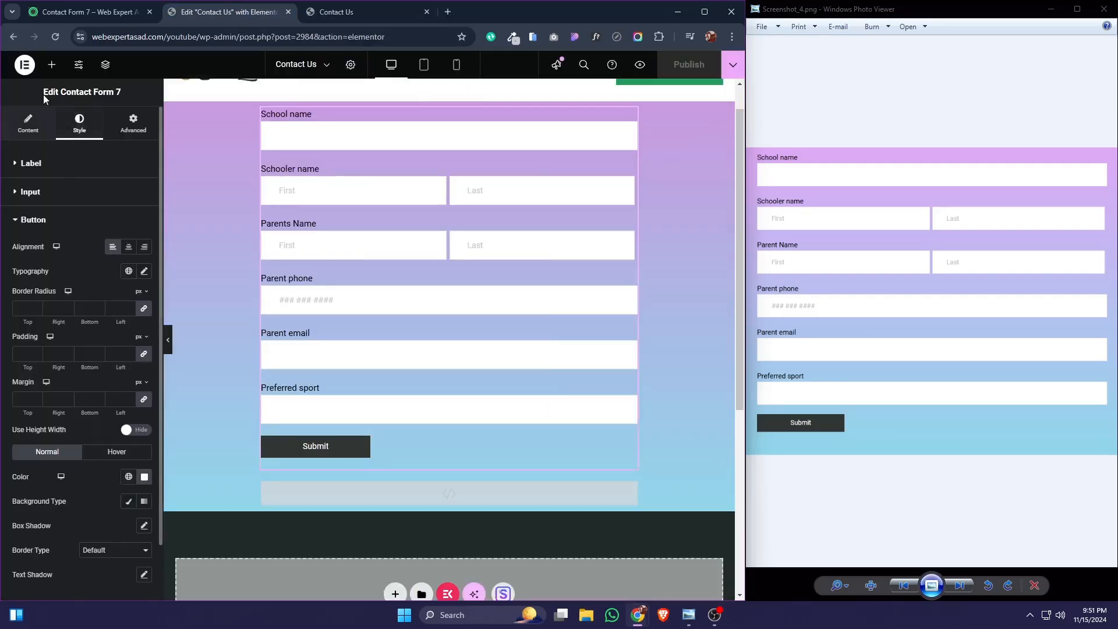
click(51, 64)
drag(44, 365, 421, 120)
click(69, 216)
key(ctrl+a)
text(Con)
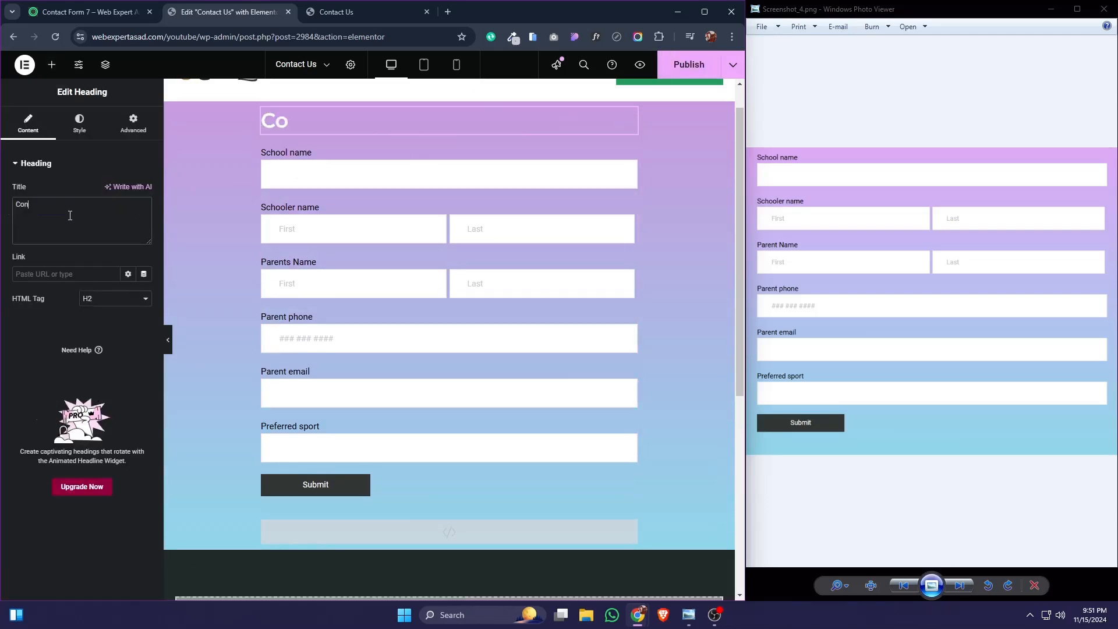
text(tact Us Form-)
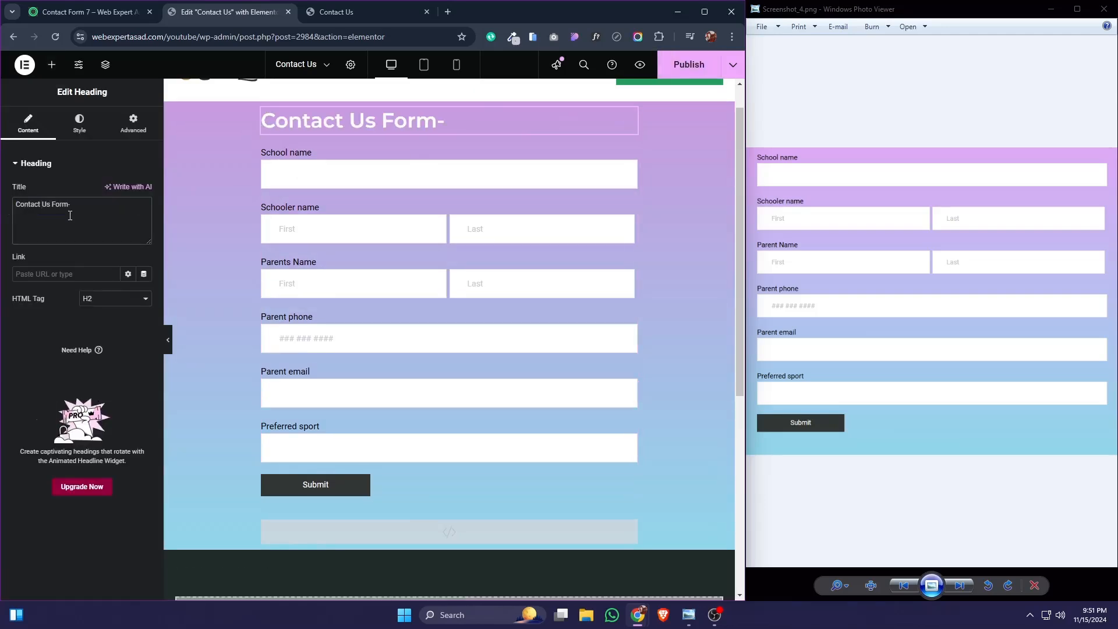
Make the heading text black, publish, and reload the live Contact Us page.
click(79, 123)
click(145, 216)
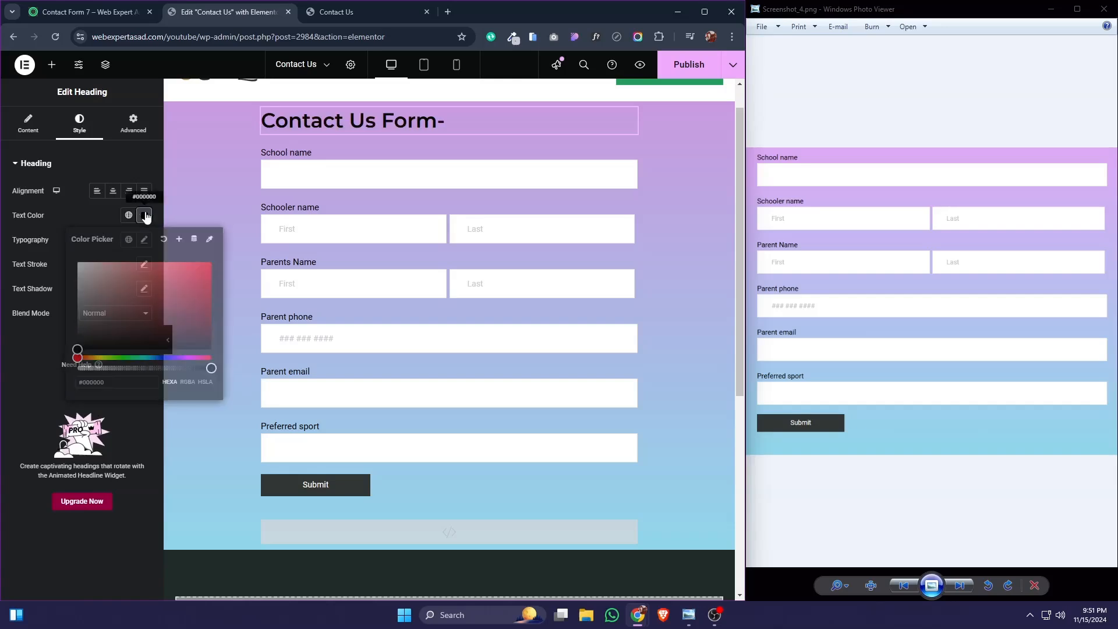
click(144, 216)
click(689, 64)
click(377, 15)
key(F5)
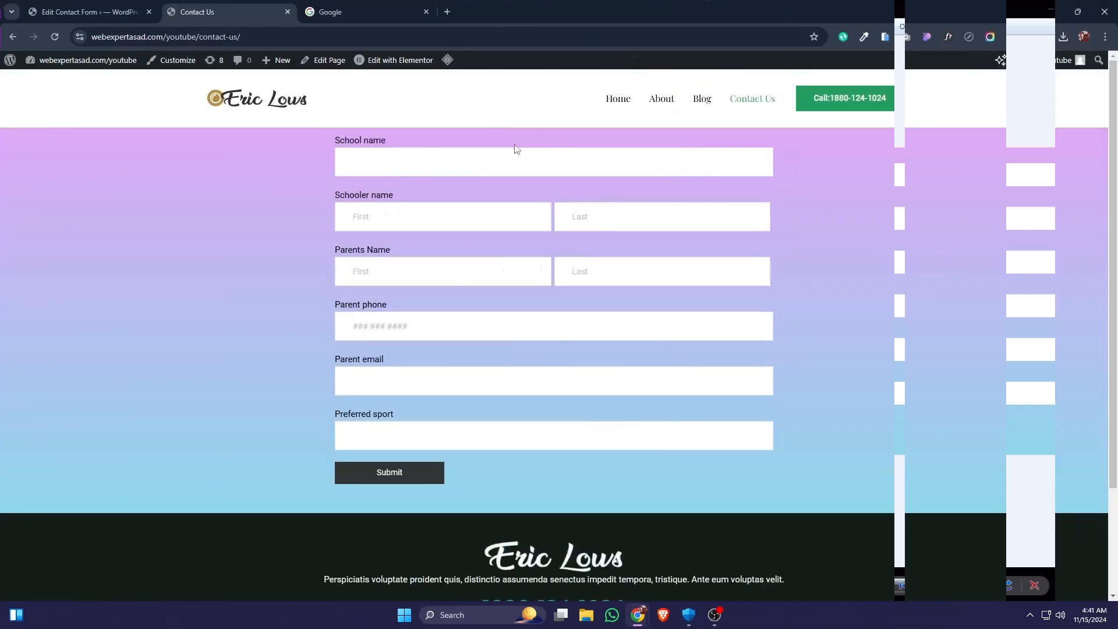
click(513, 156)
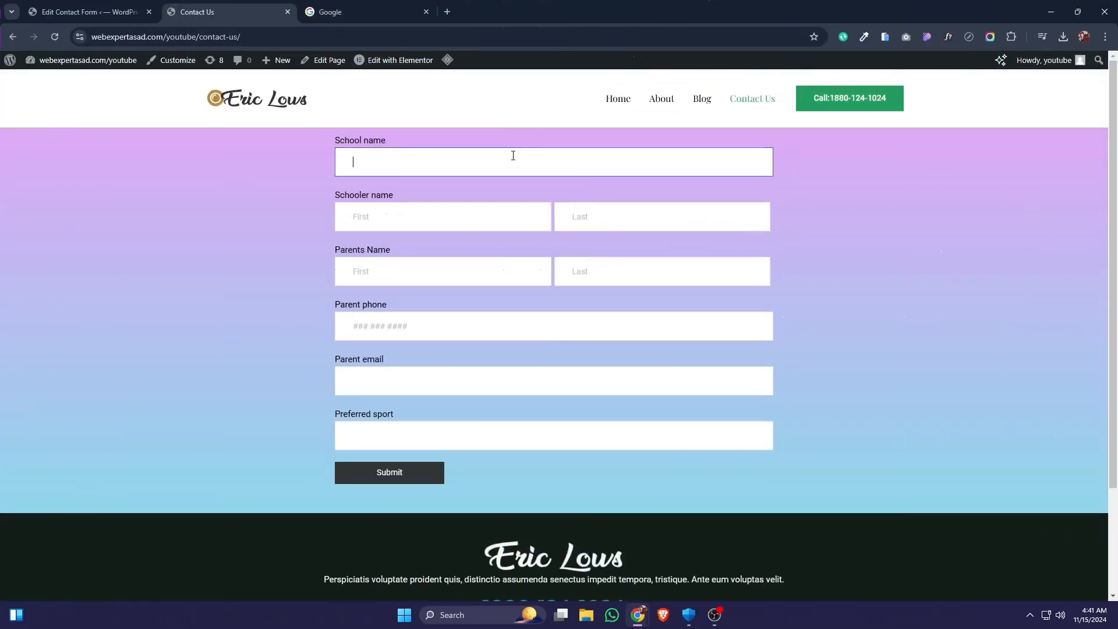
Enter school name 'Youtube' and test first and last names for the schooler, then copy them to the parent's name fields.
text(Youtube)
click(425, 223)
click(425, 223)
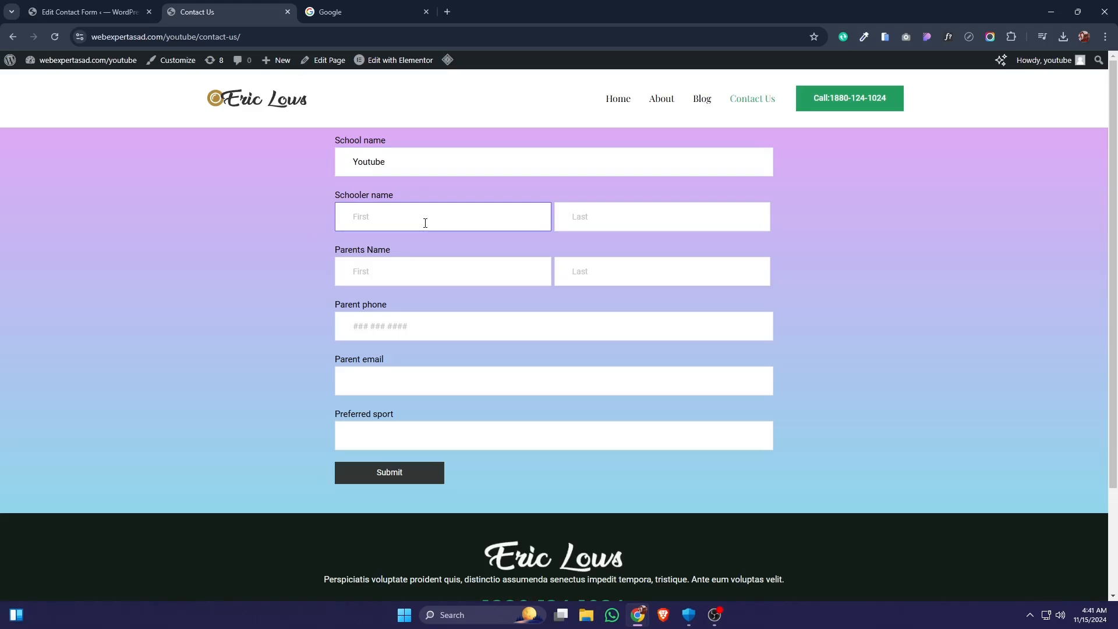
text(Like)
click(624, 218)
text(Su)
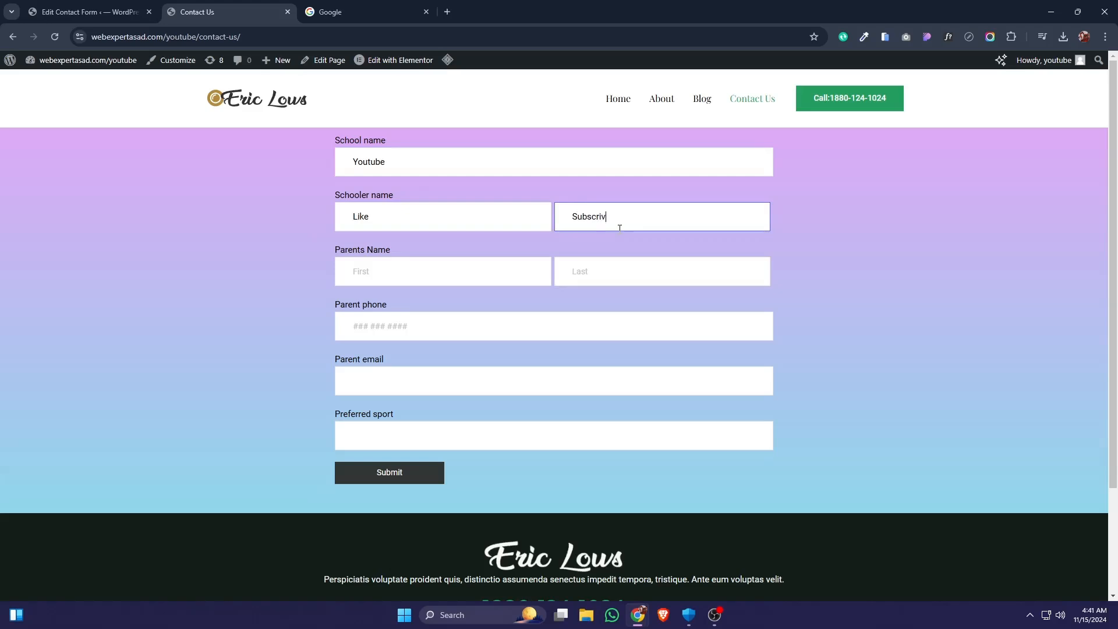
text(bscribe)
drag(406, 213, 329, 209)
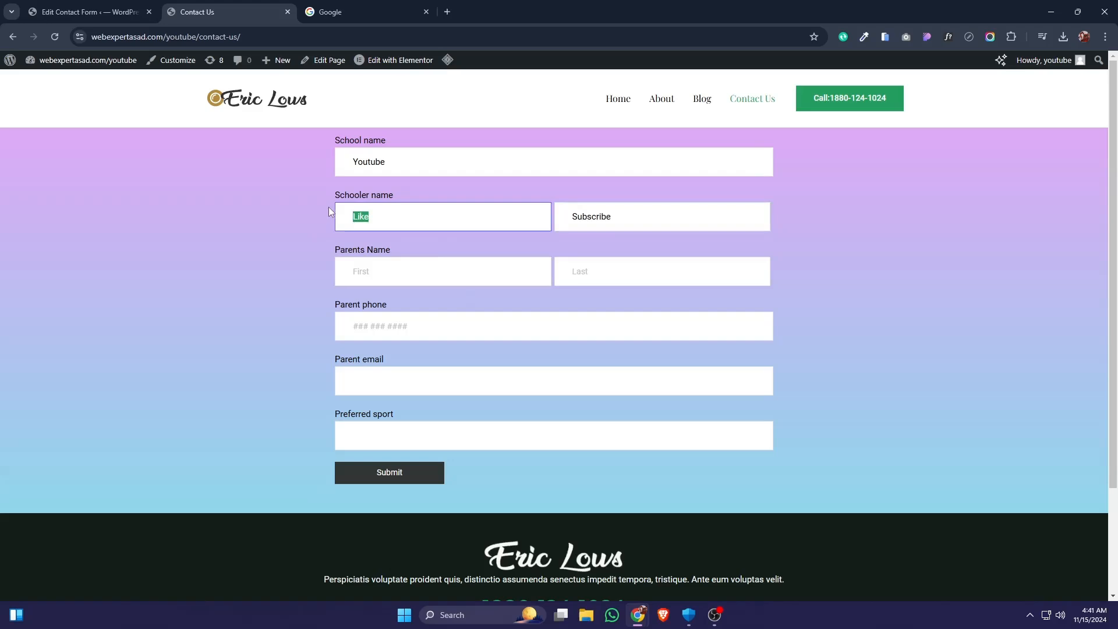
key(ctrl+c)
click(437, 268)
key(ctrl+v)
drag(614, 216, 547, 215)
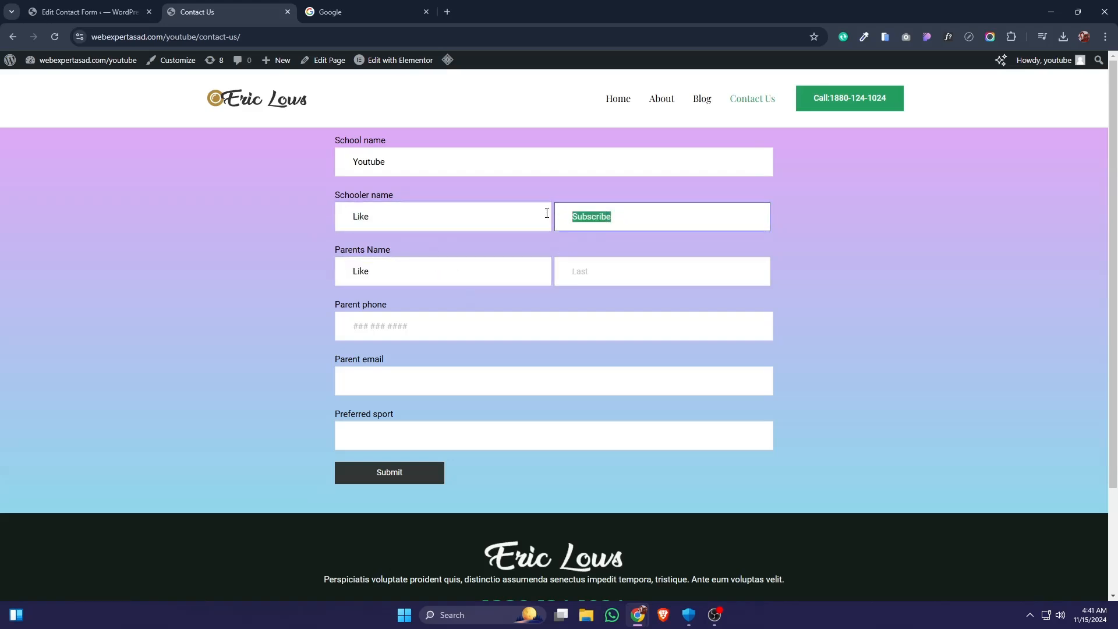
key(ctrl+c)
click(606, 278)
key(ctrl+v)
Enter a test parent phone and e-mail and preferred sport 'Football', then submit and check the sent confirmation.
click(461, 328)
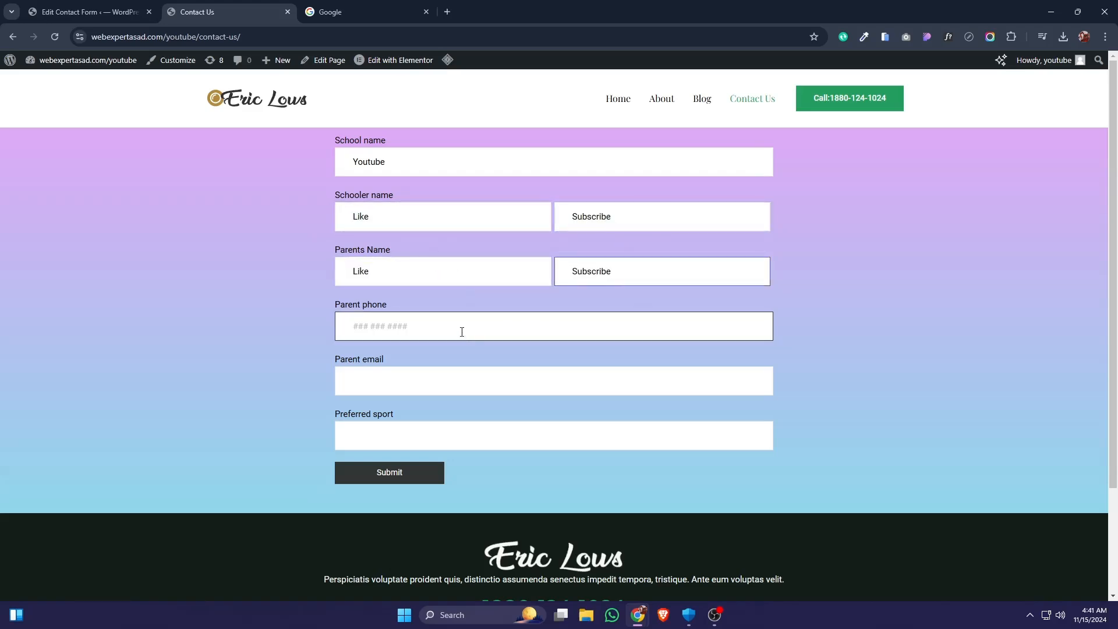
text(123)
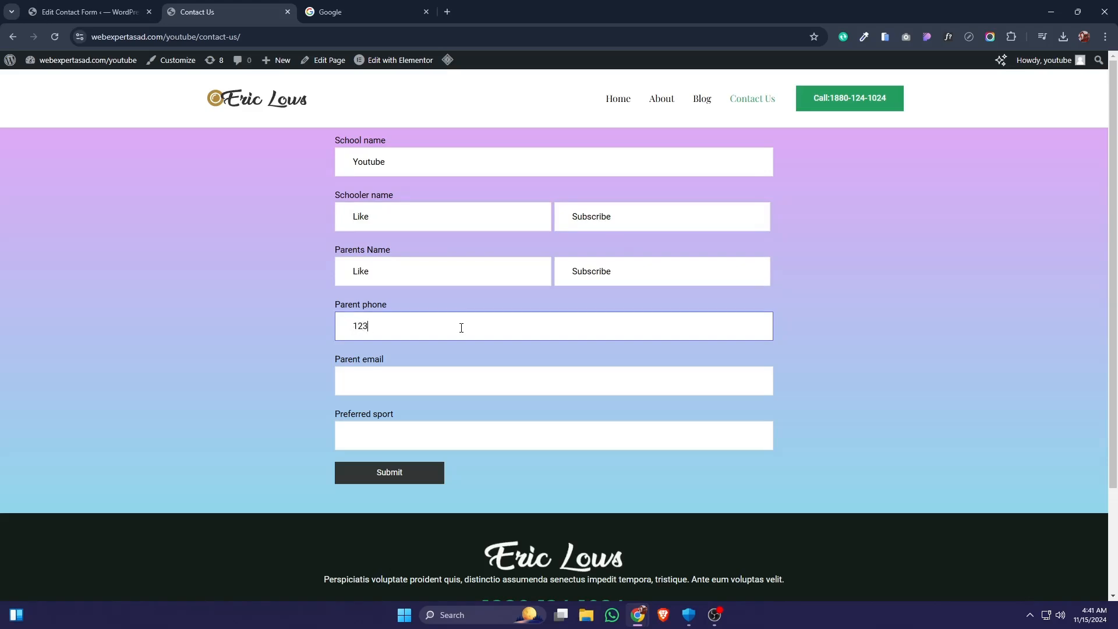
text(456789)
click(432, 387)
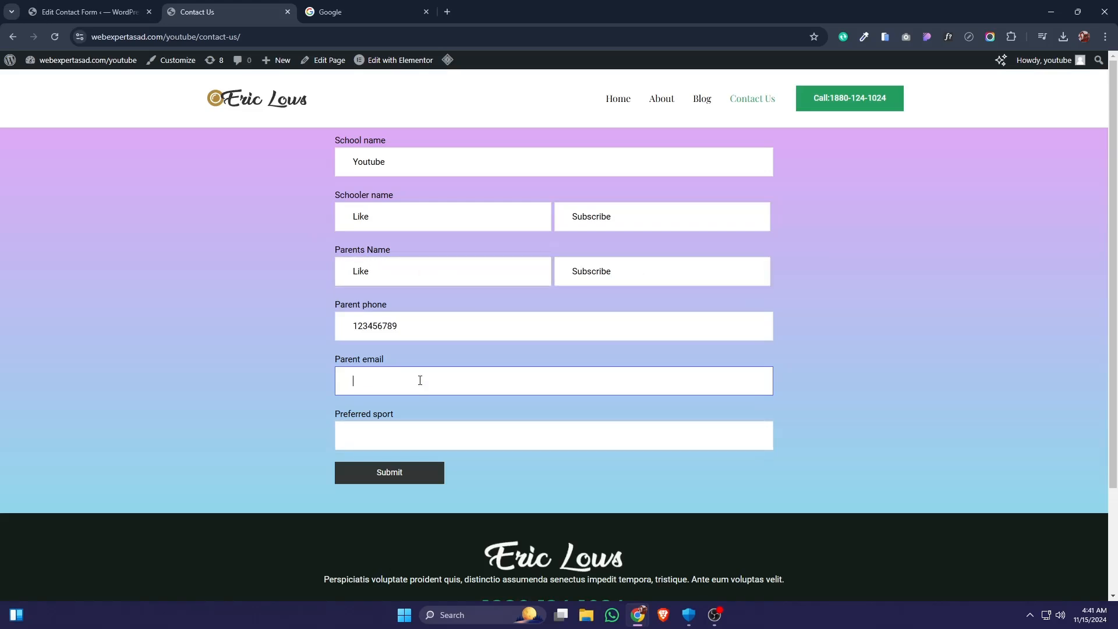
text(like@youtube.com)
click(454, 435)
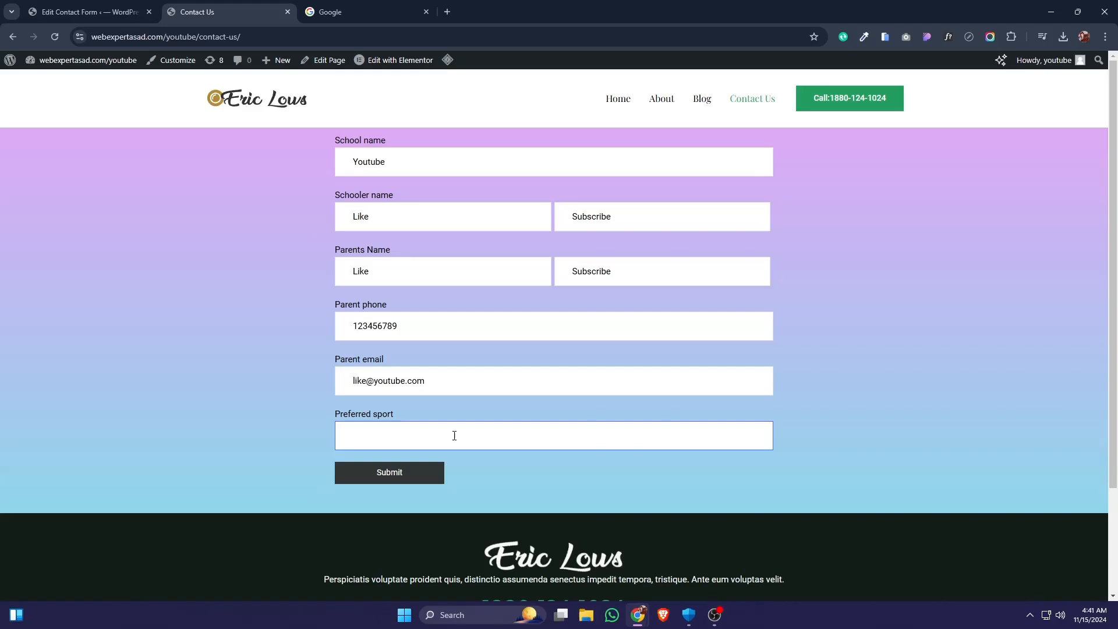
text(Football)
click(424, 477)
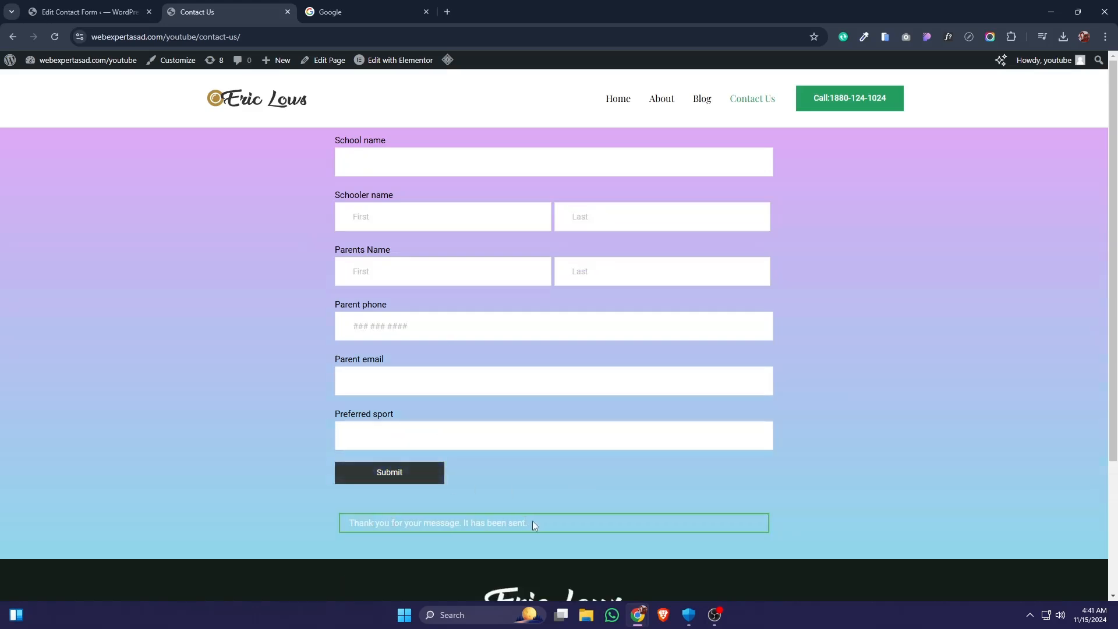
drag(529, 523, 329, 534)
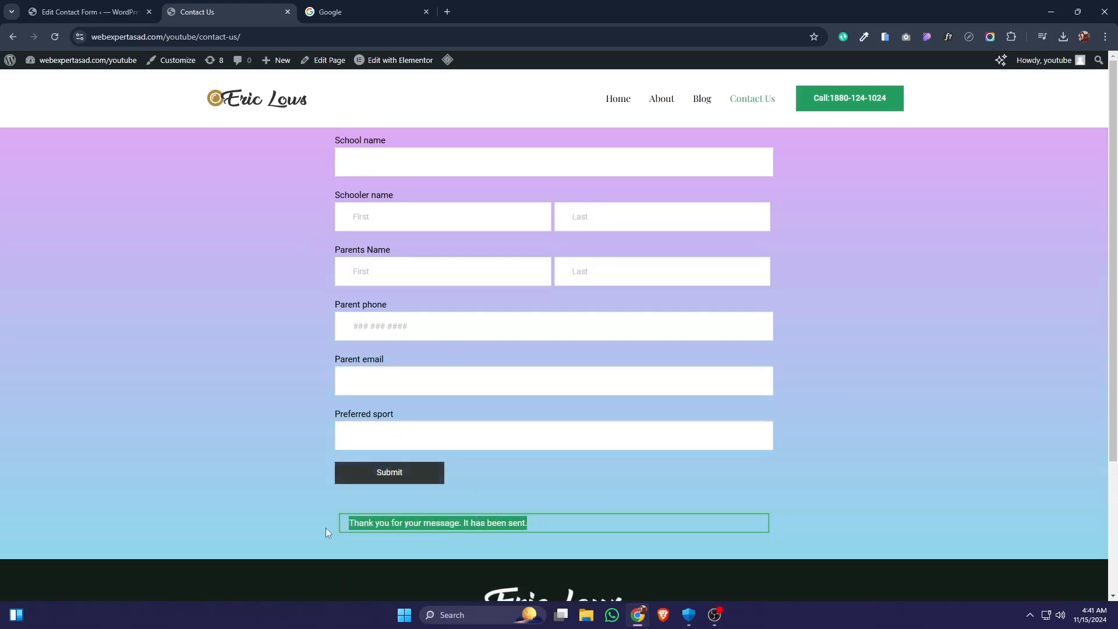
click(205, 504)
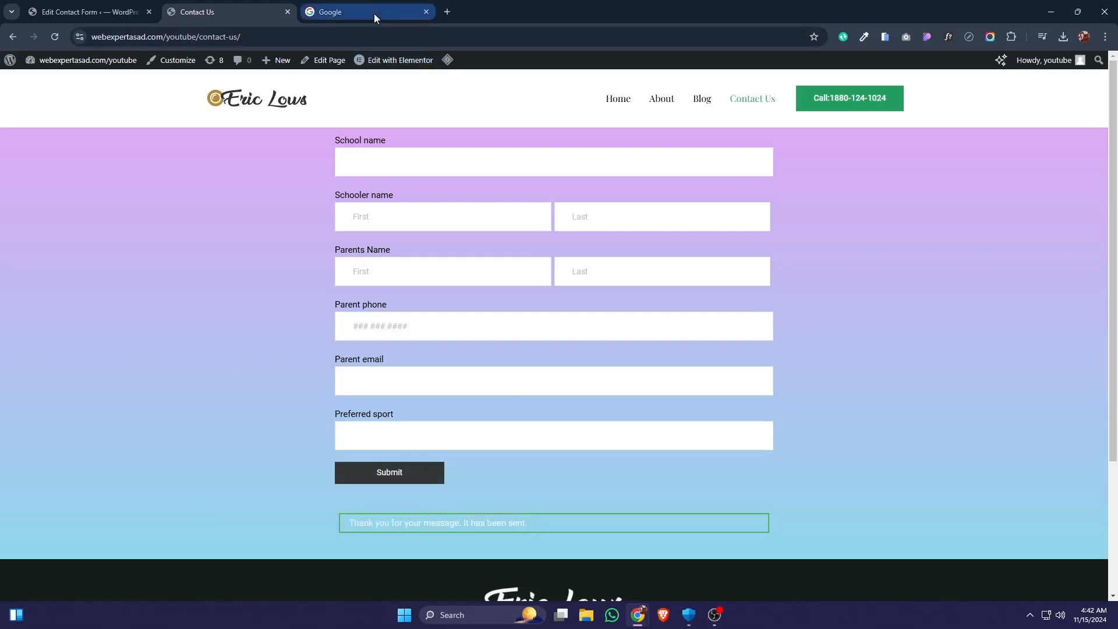